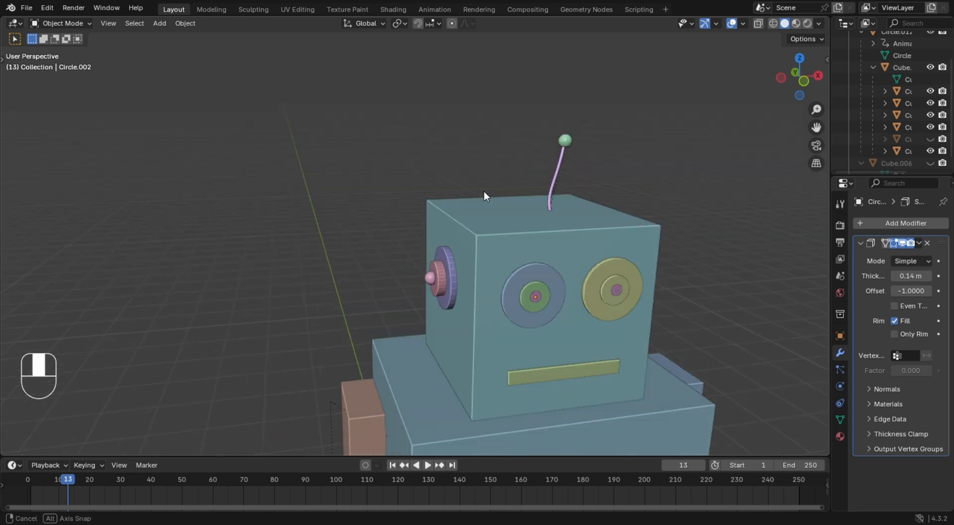
scroll(512, 193, "down", 12)
middle_click_drag(522, 204, 550, 229)
scroll(394, 226, "up", 8)
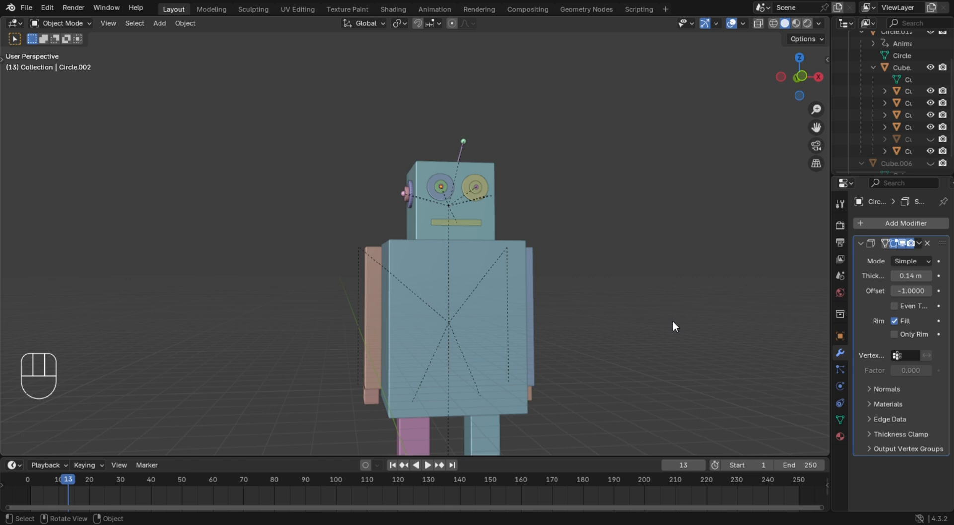
middle_click_drag(651, 236, 500, 254)
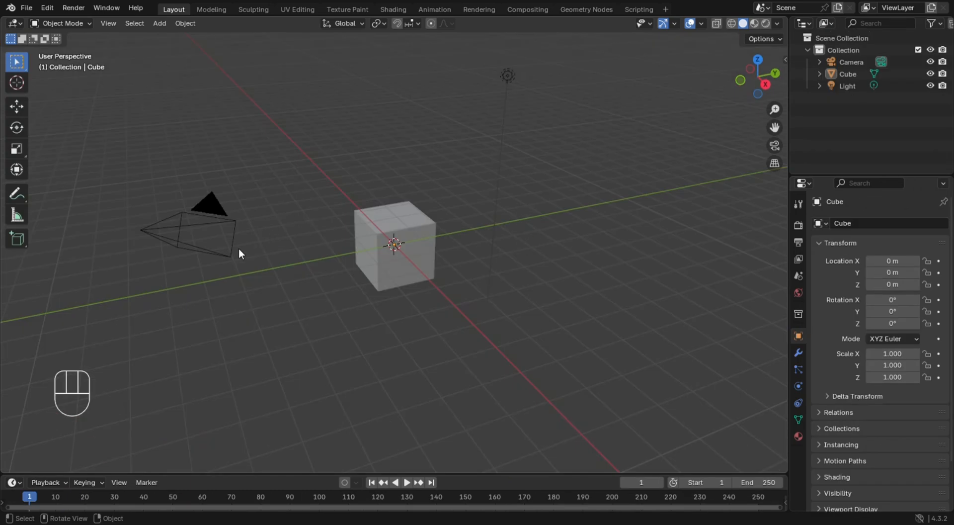
Delete the default camera, light and cube from the scene.
left_click(207, 206)
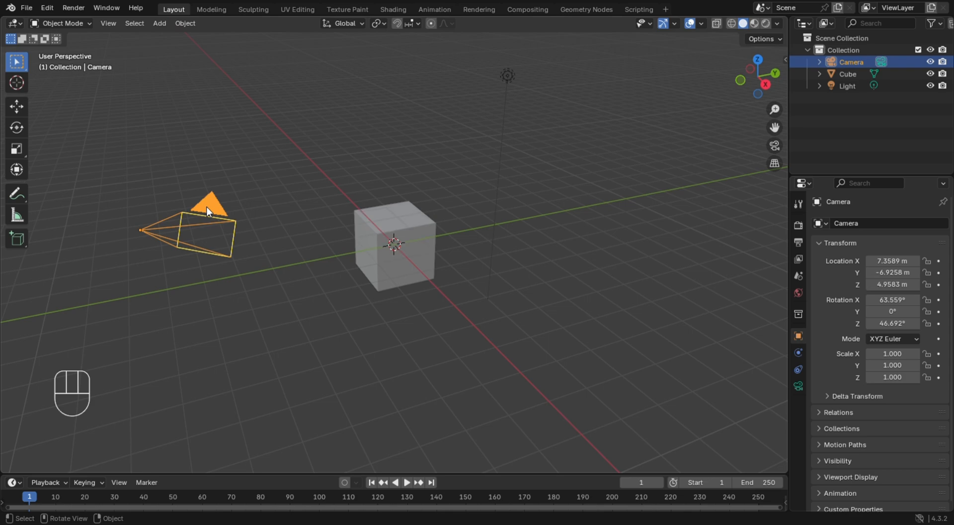
key("shift")
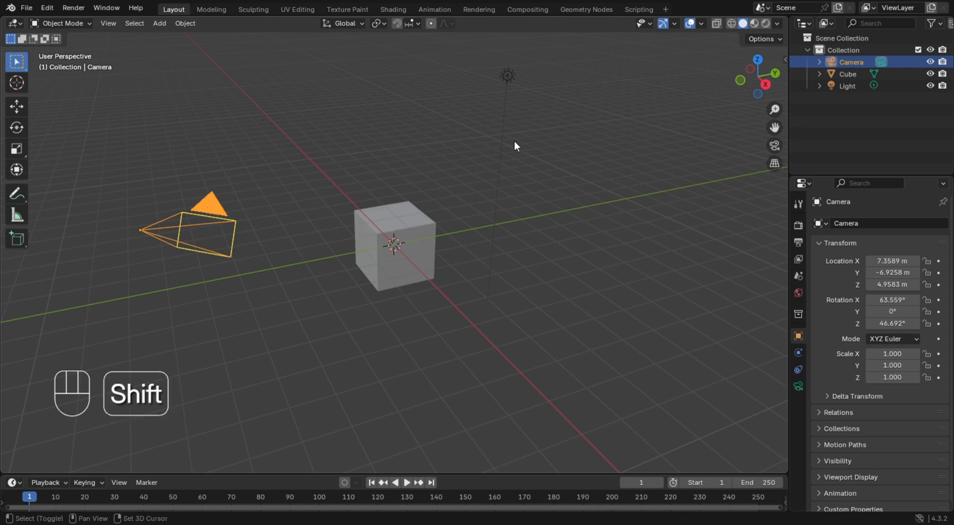
left_click(506, 76, "shift")
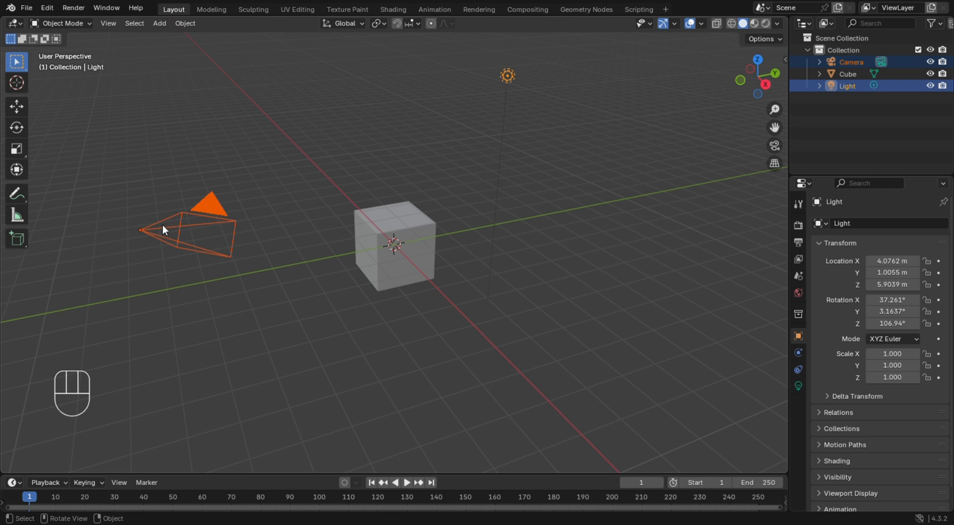
key("x")
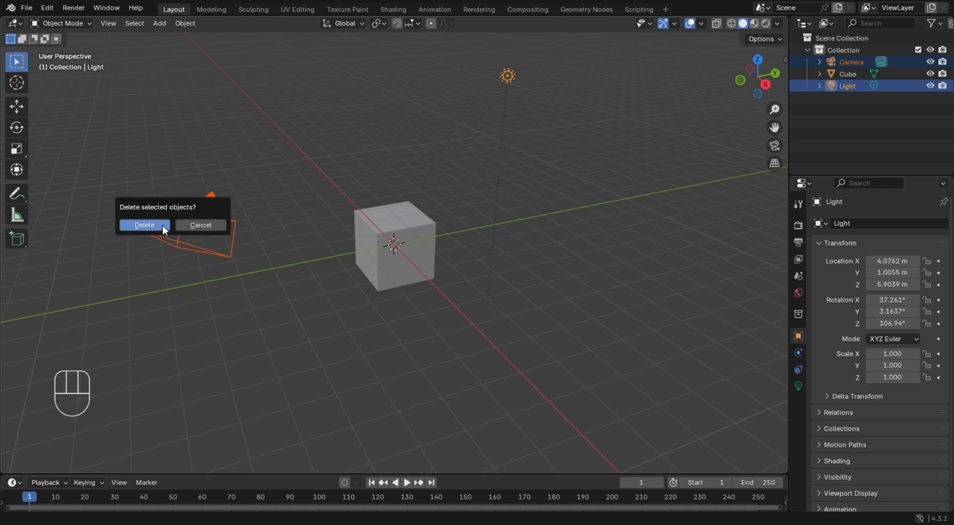
left_click(162, 225)
left_click(427, 241)
key("x")
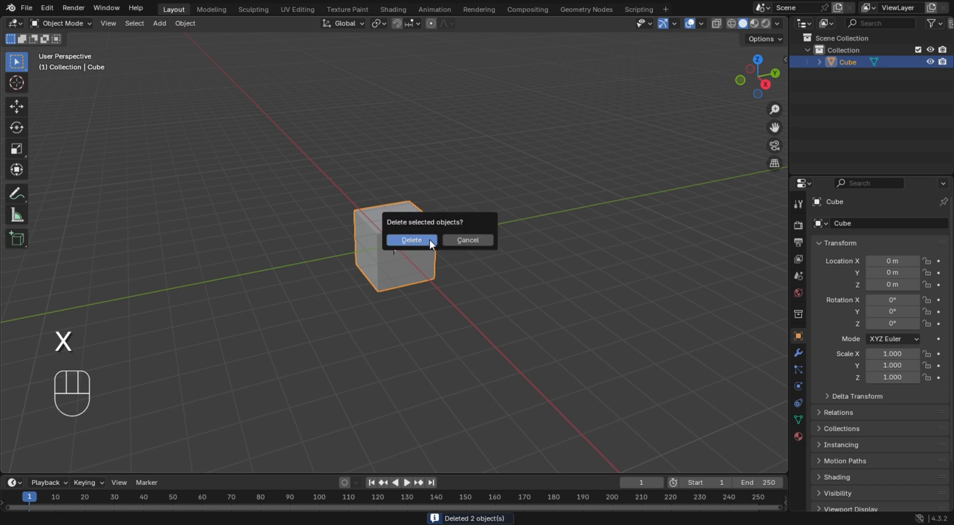
left_click(430, 240)
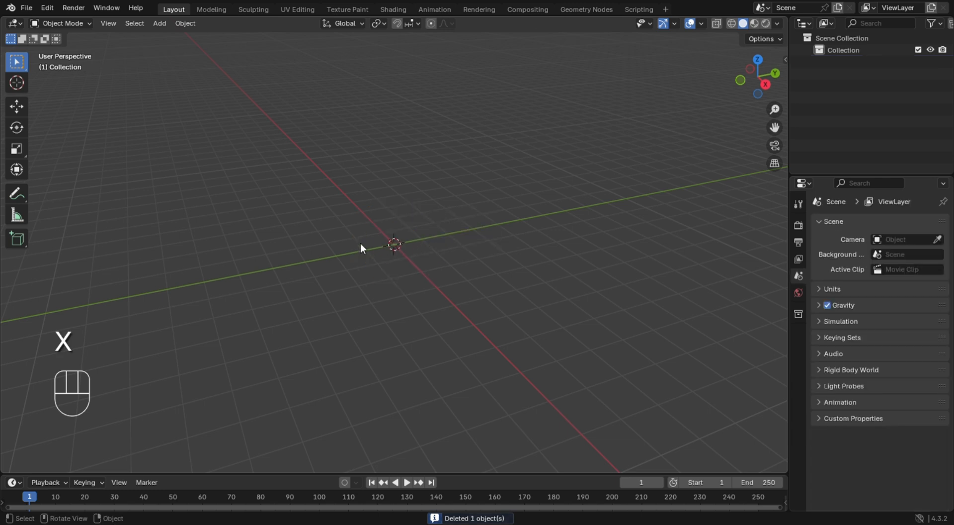
Add a new cube mesh at the world origin.
key("shift+a")
mouse_move(380, 243)
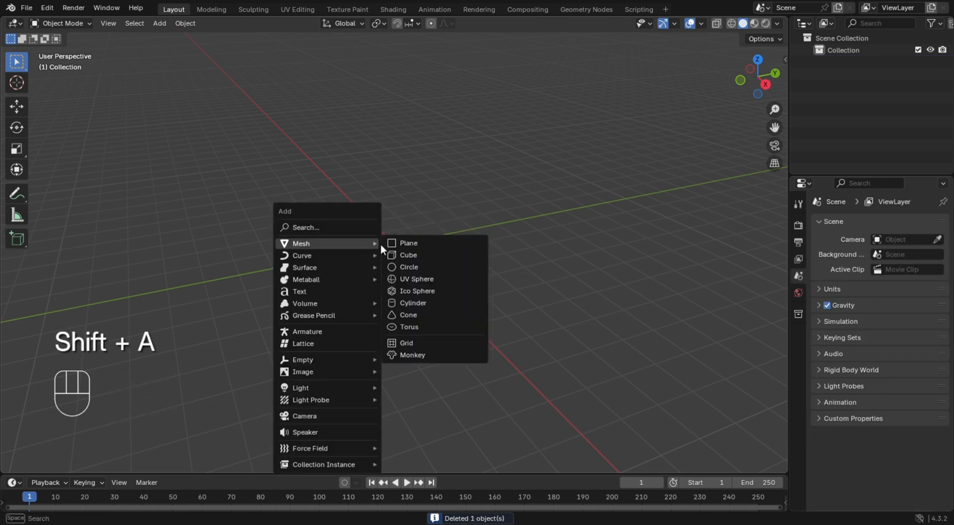
left_click(412, 255)
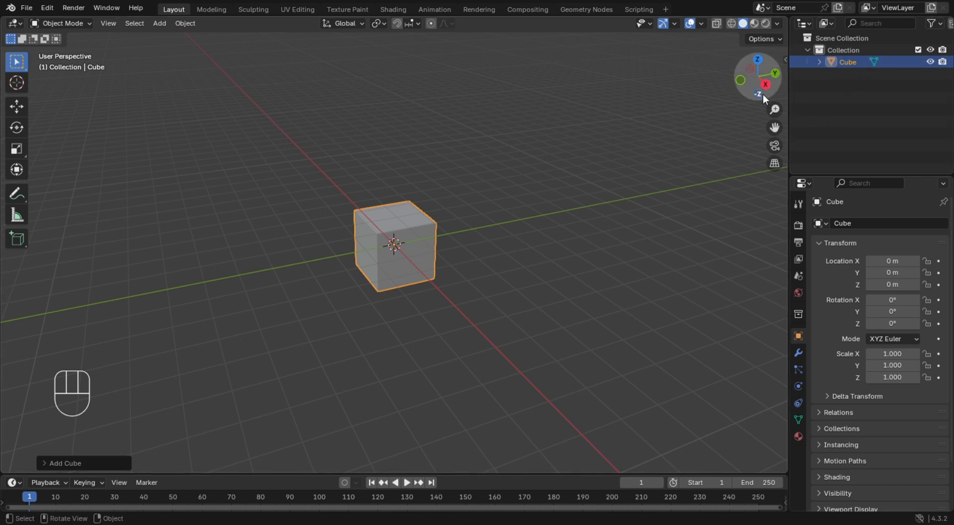
Enable Cavity in the viewport shading and set the object color mode to Random.
left_click(776, 24)
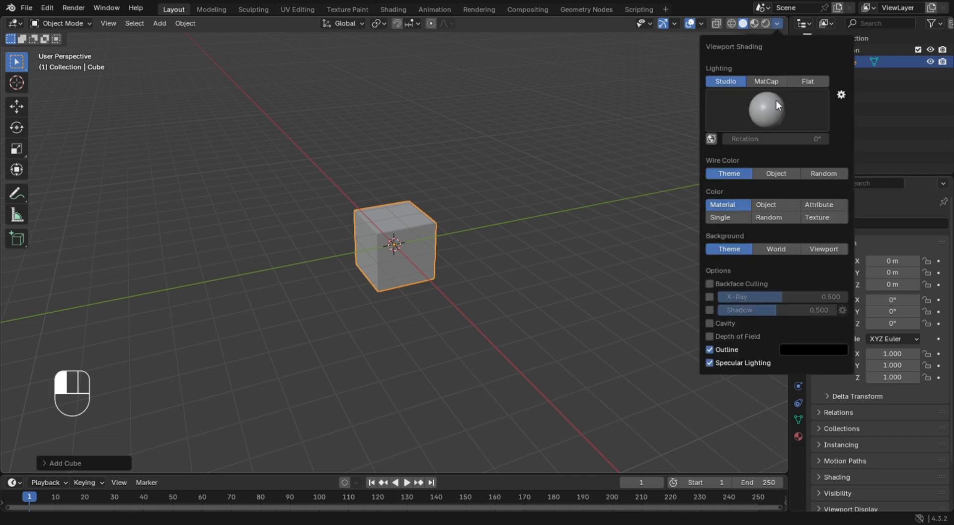
left_click(711, 324)
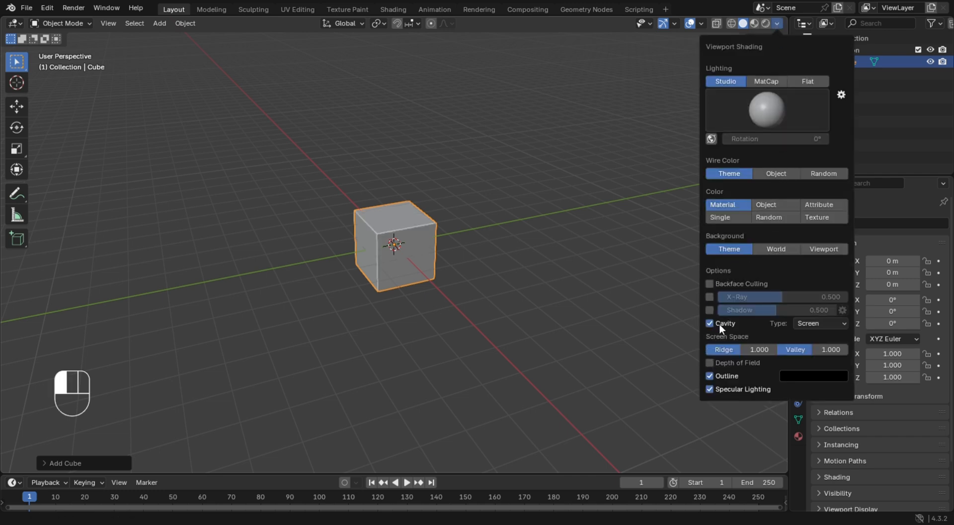
left_click(769, 217)
middle_click_drag(492, 278, 596, 287)
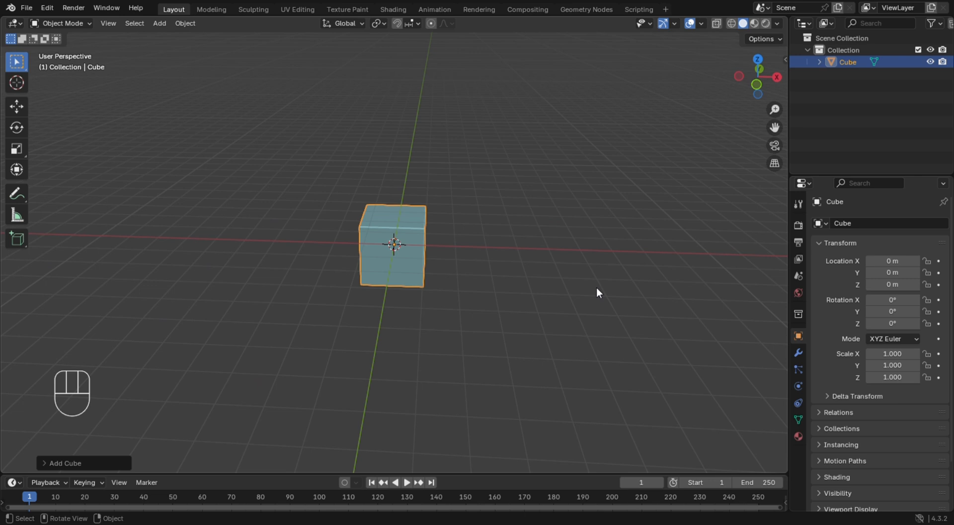
In front orthographic view, move the cube straight up along Z to a height of about 8.7 m.
key("KP_1")
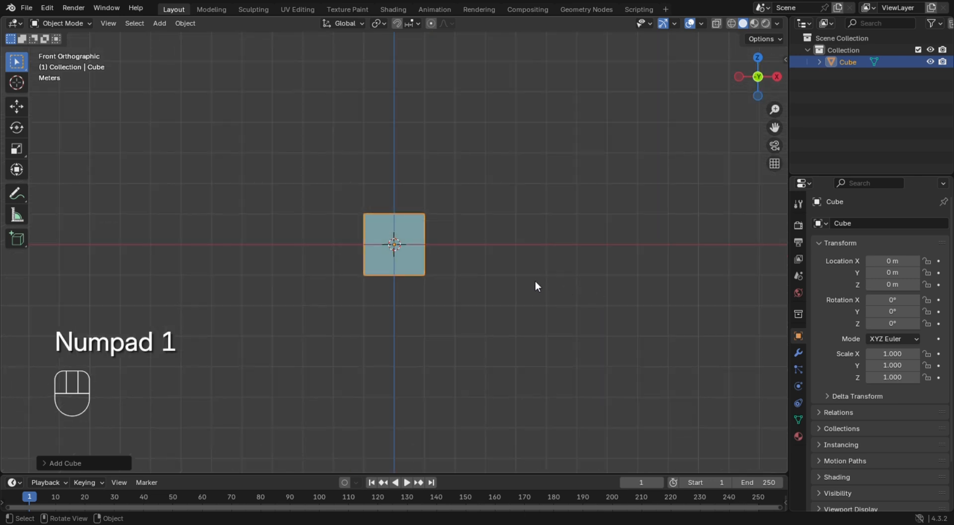
middle_click_drag(565, 257, 566, 290)
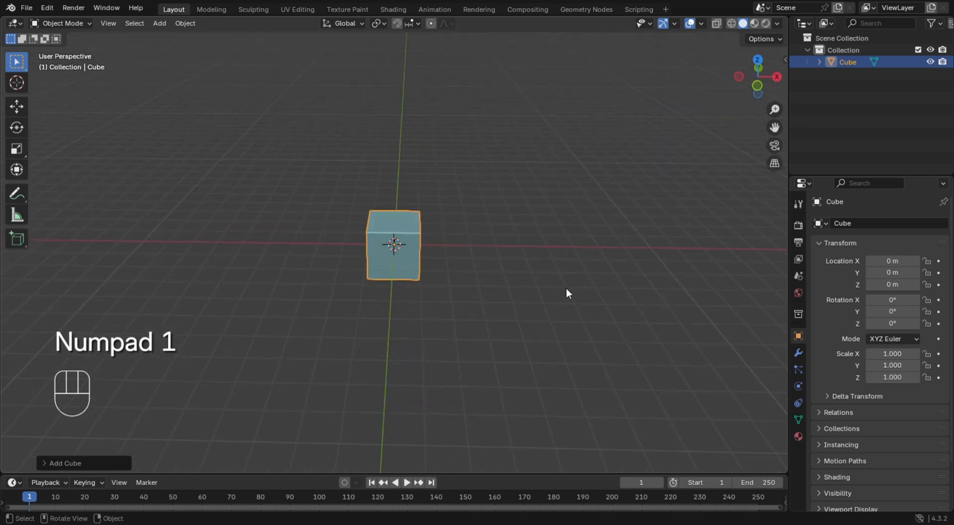
key("KP_1")
left_click_drag(774, 128, 768, 237)
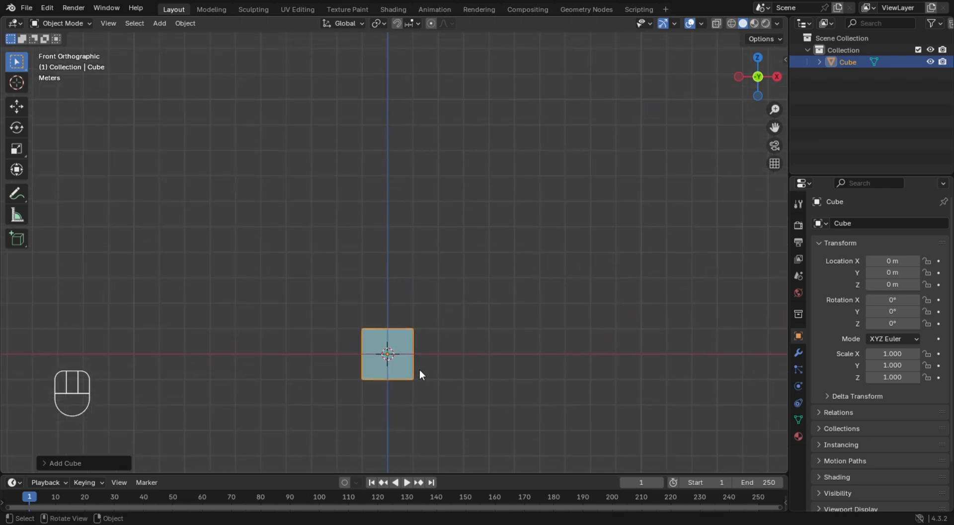
left_click(407, 368)
key("g")
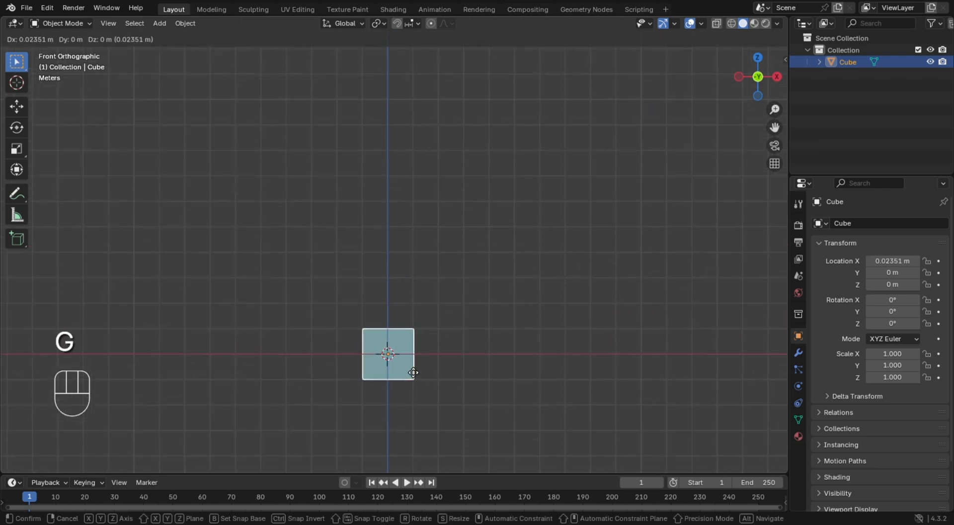
key("z")
left_click(416, 172)
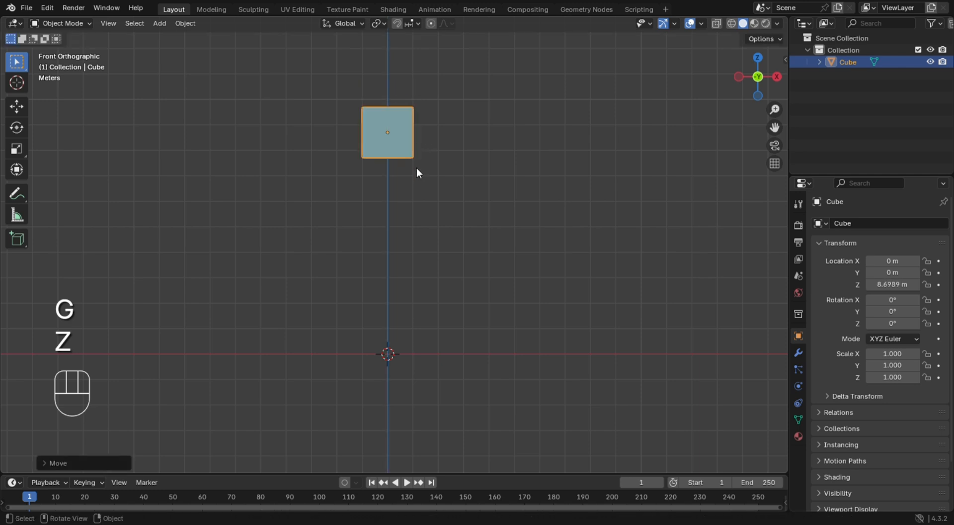
Scale the cube down uniformly to about 0.94 to serve as the robot's head.
key("s")
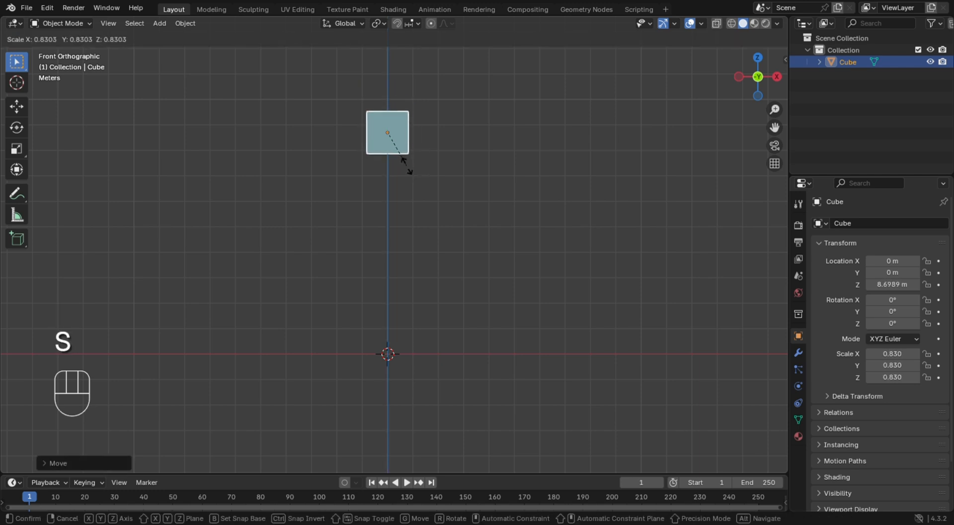
left_click(409, 169)
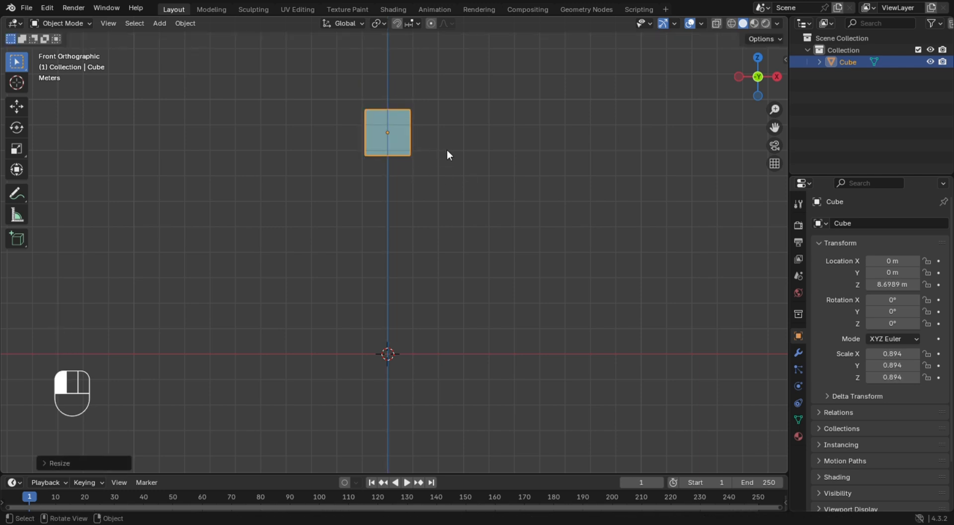
left_click(389, 132)
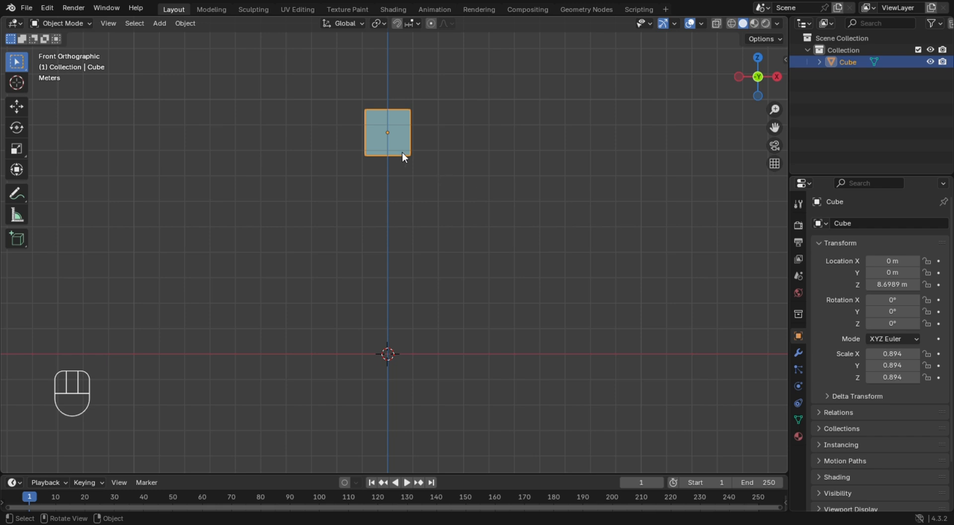
key("s")
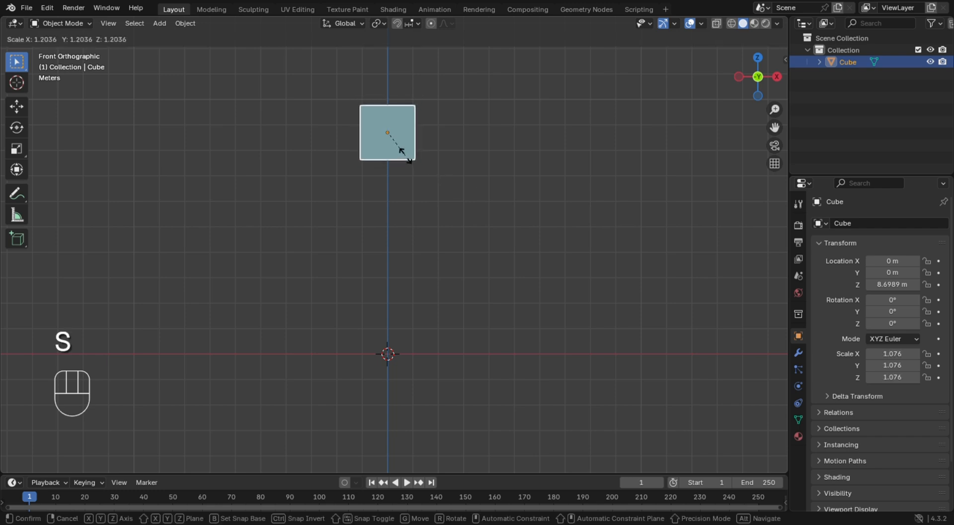
left_click(425, 155)
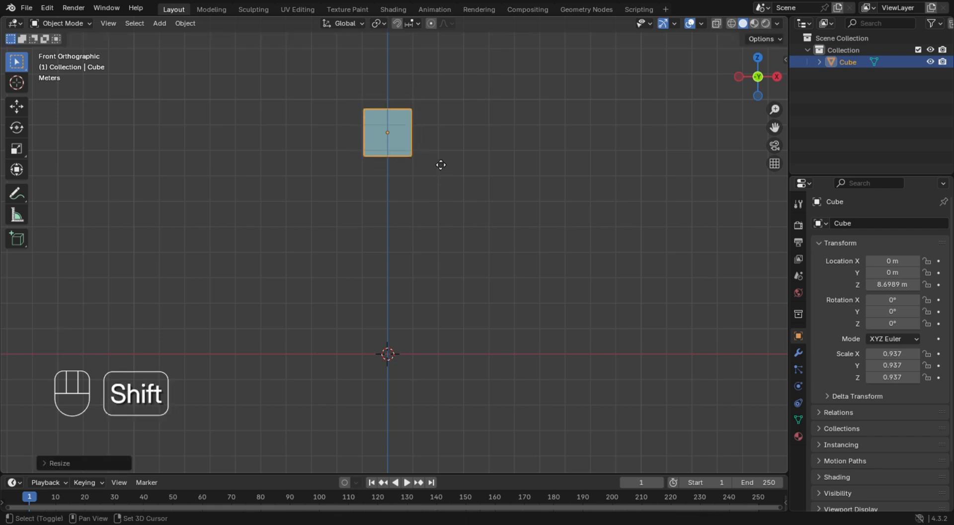
Duplicate the head cube and move the copy down along Z to about 6.8 m, directly beneath the original.
key("shift+d")
key("g")
key("z")
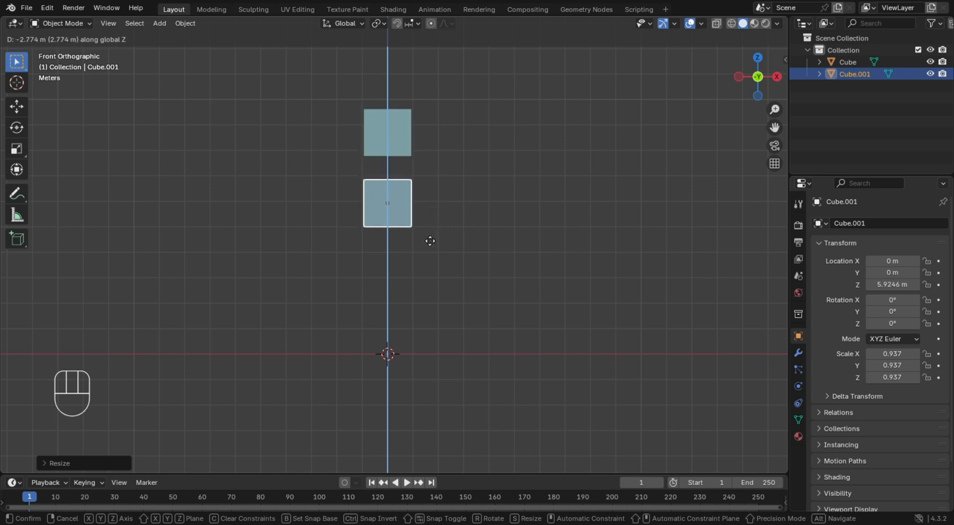
left_click(419, 213)
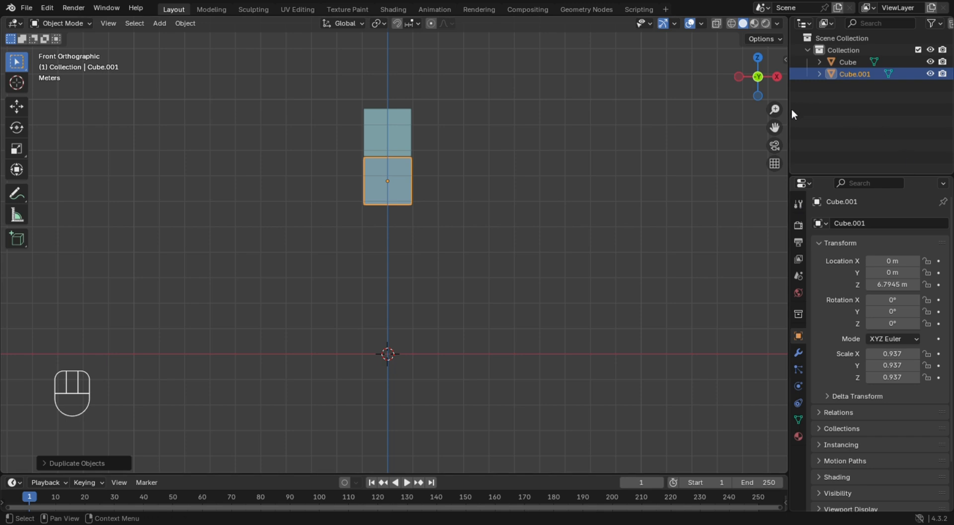
Enlarge the lower cube uniformly to a scale of about 1.49 for the robot's torso.
left_click_drag(774, 128, 797, 218)
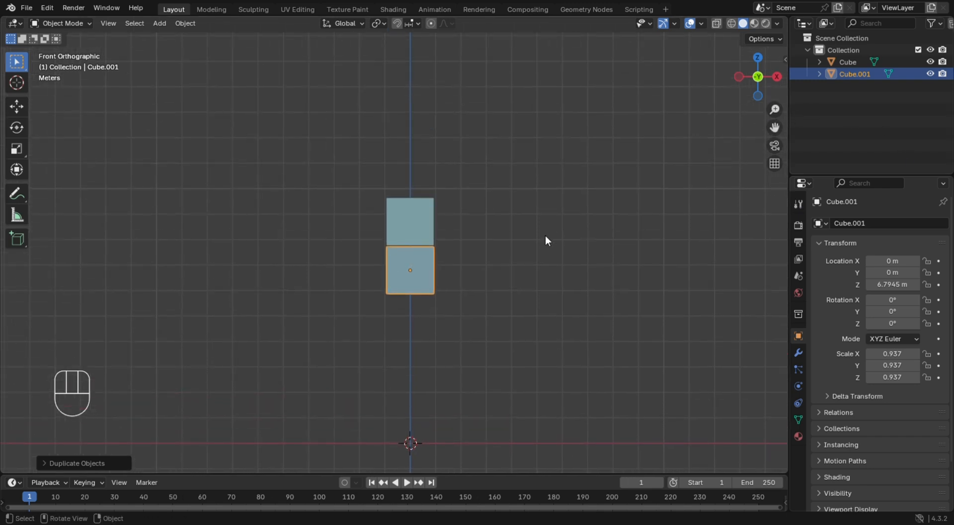
left_click_drag(776, 112, 628, 197)
middle_click_drag(630, 197, 621, 164)
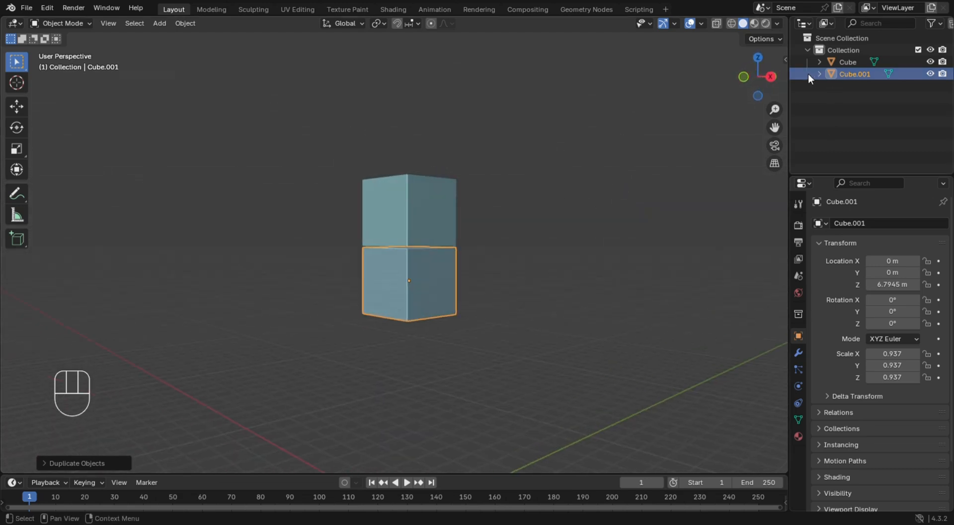
key("KP_1")
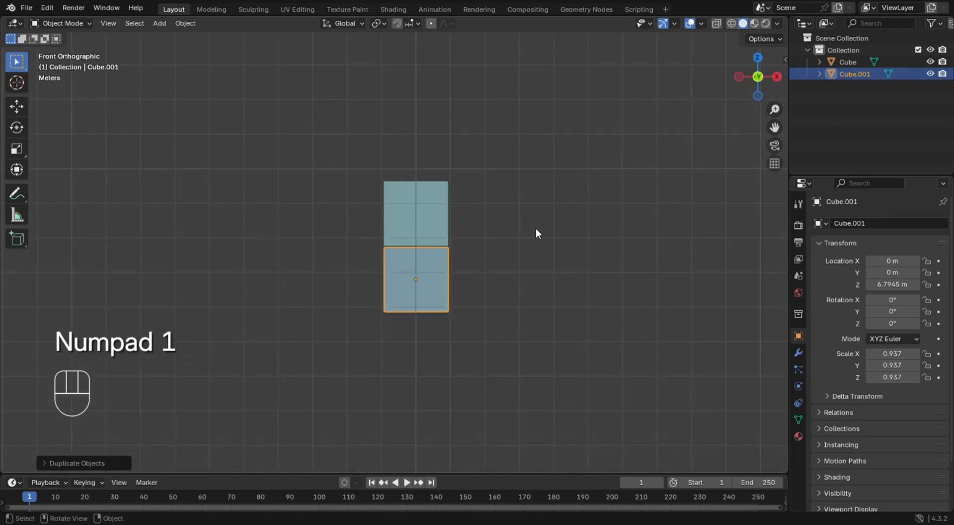
key("s")
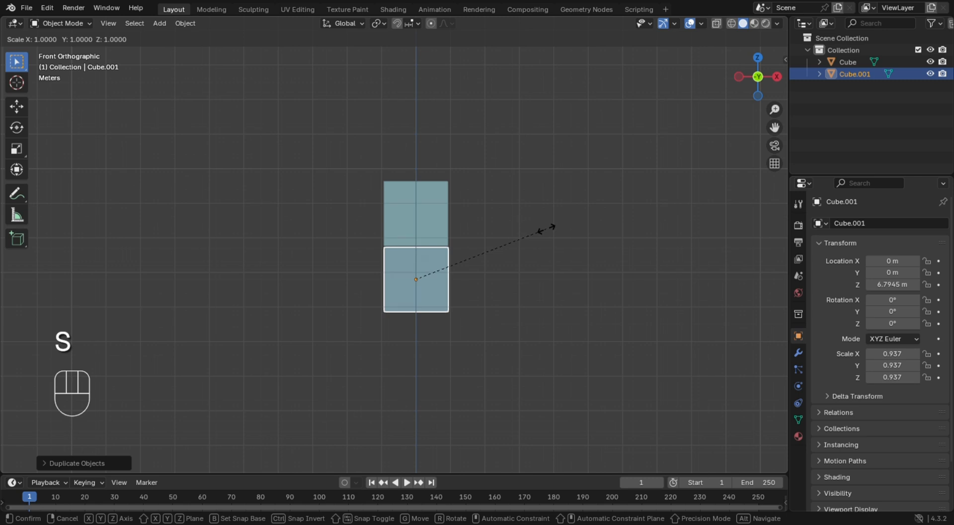
left_click(615, 373)
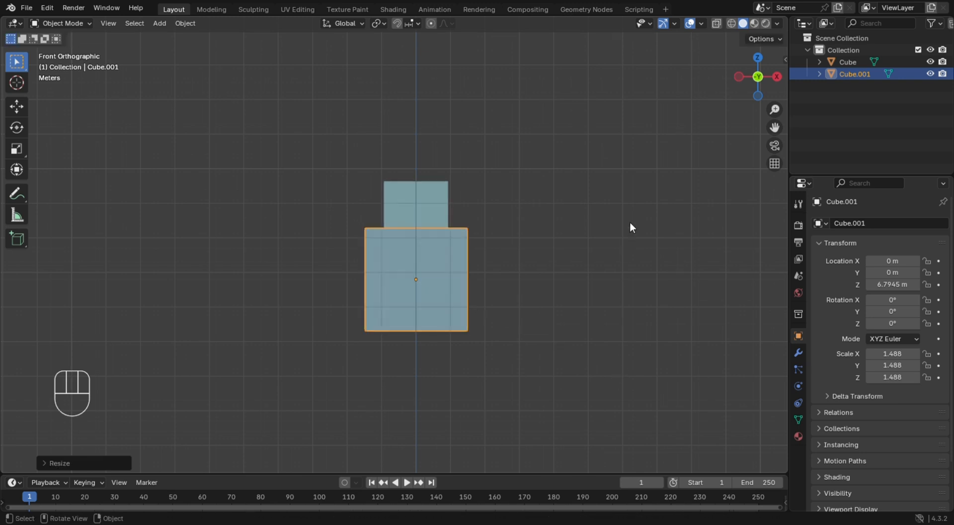
Lower the torso cube along Z to about 6.3 m so its top face meets the underside of the head.
key("g")
key("z")
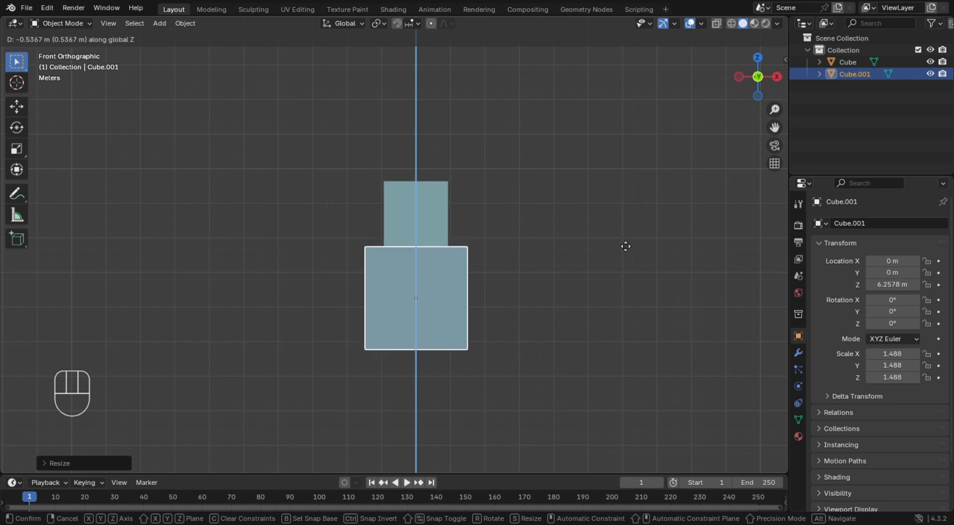
left_click(626, 243)
Stretch the torso cube along Z only, to a Z scale of about 2.46.
middle_click_drag(696, 169, 660, 184)
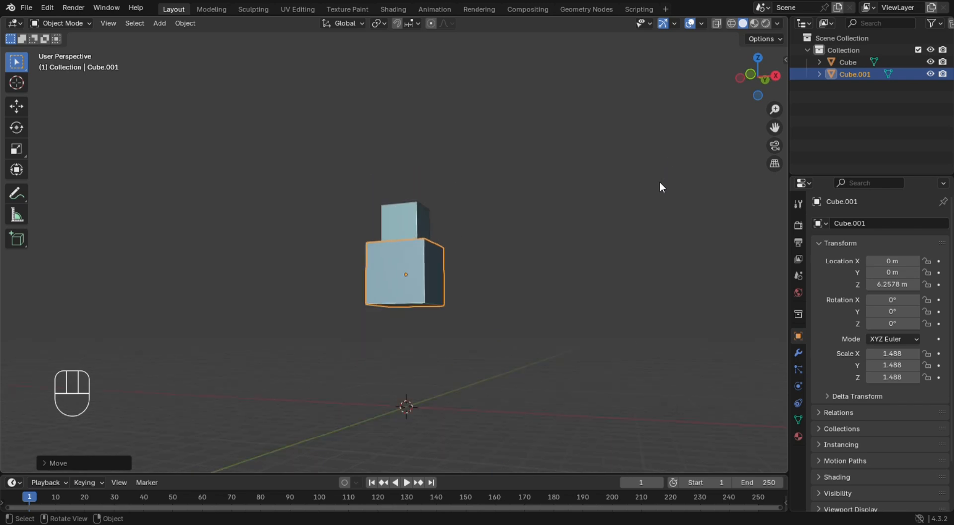
middle_click_drag(518, 219, 558, 257)
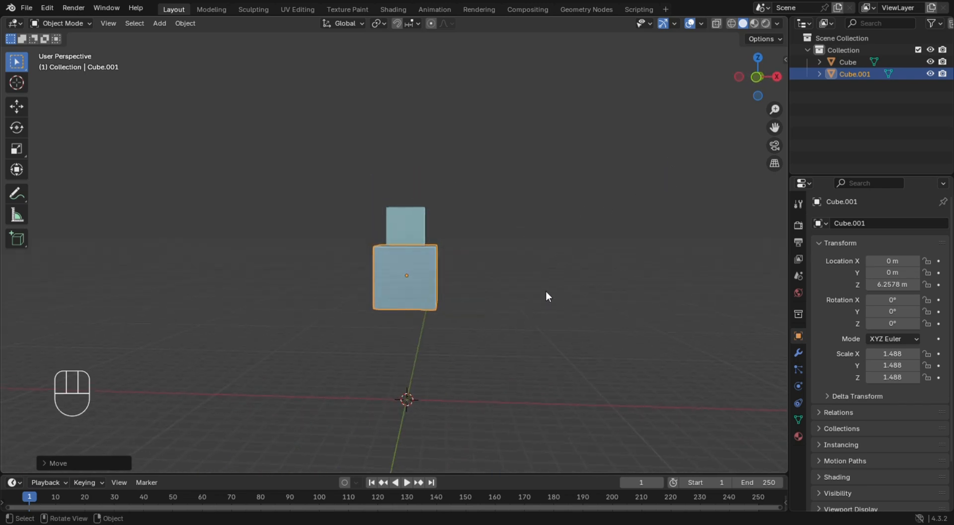
middle_click_drag(546, 292, 445, 272)
left_click(411, 281)
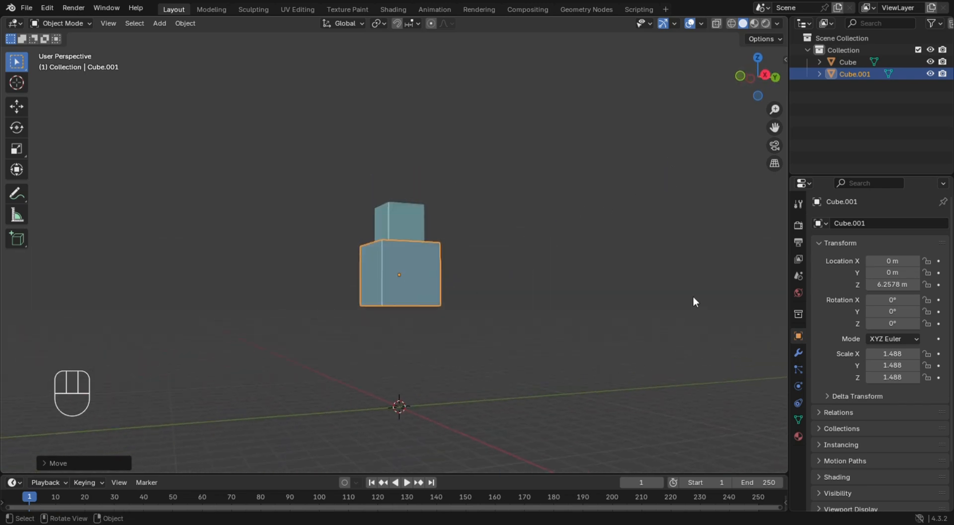
key("s")
key("z")
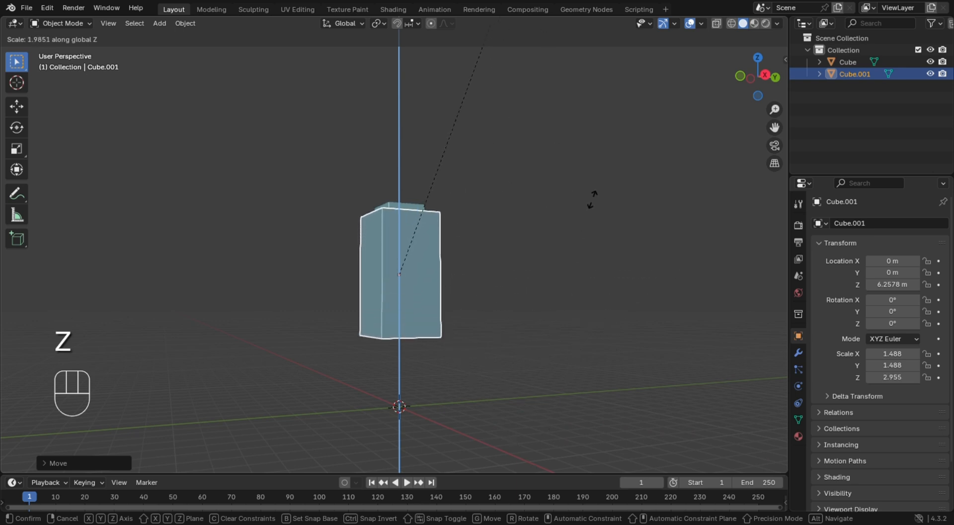
left_click(555, 283)
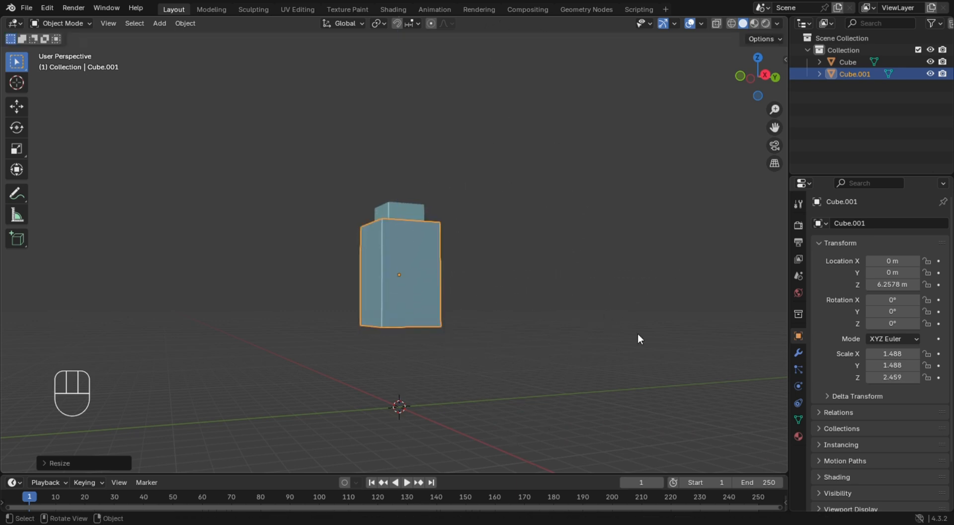
Lower the stretched torso along Z to about 5.3 m so its top sits beneath the head.
key("g")
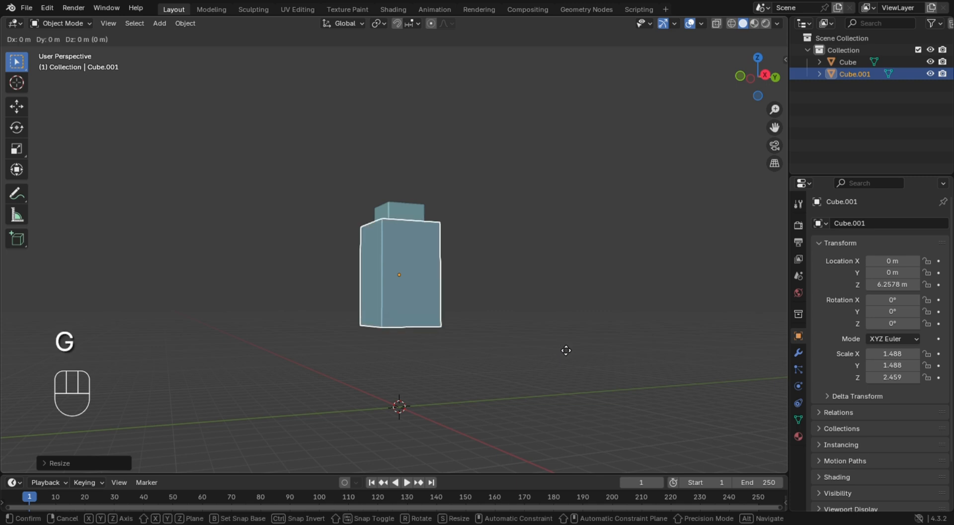
key("z")
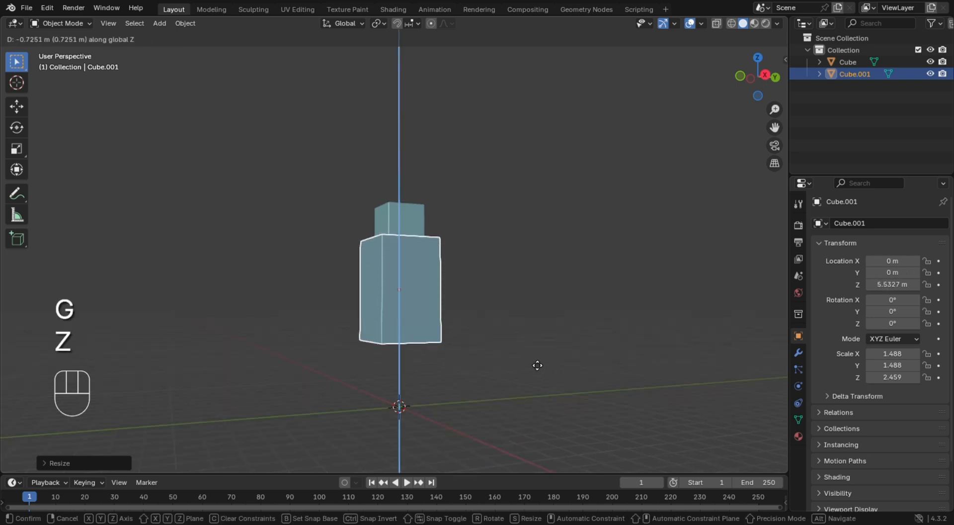
left_click(530, 369)
left_click(548, 296)
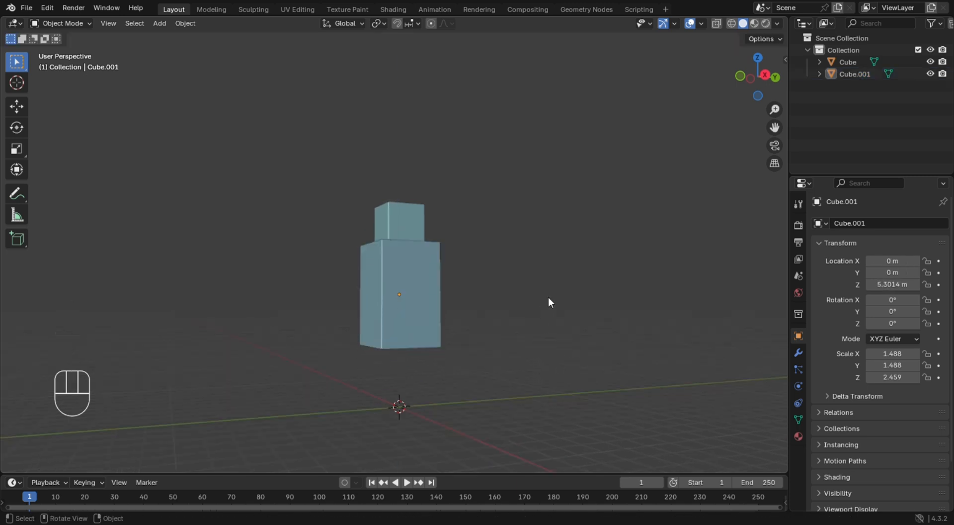
Shorten the torso to a Z scale of about 2.29 and raise it along Z to about 5.42 m.
middle_click_drag(563, 308, 353, 324)
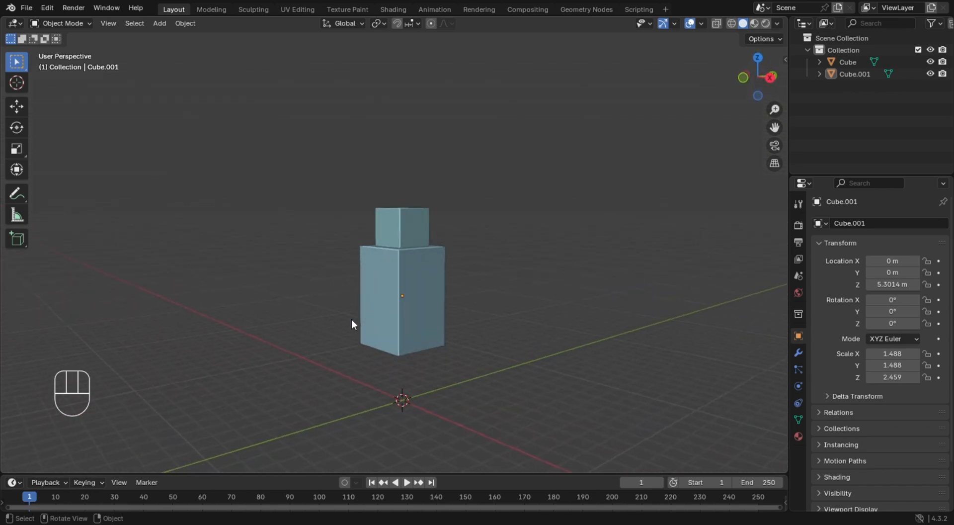
left_click(398, 326)
key("s")
key("z")
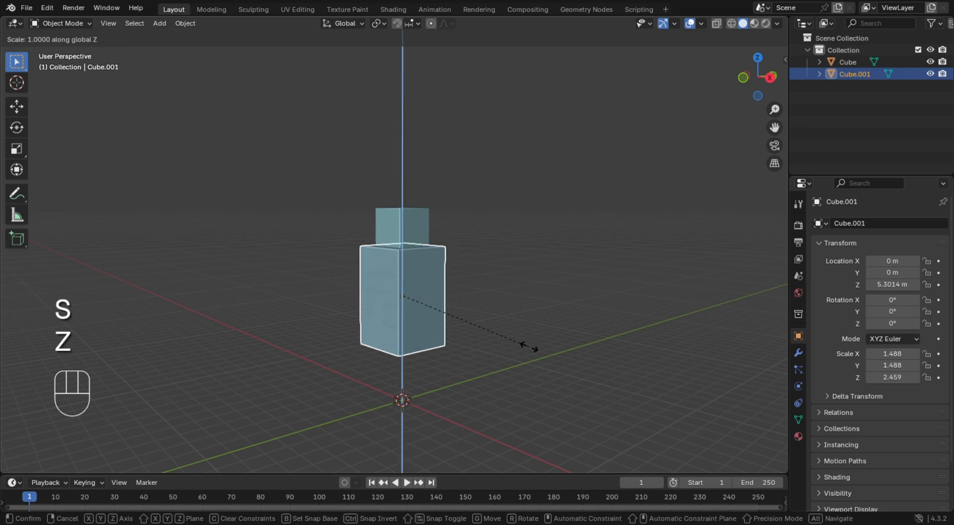
left_click(523, 333)
key("g")
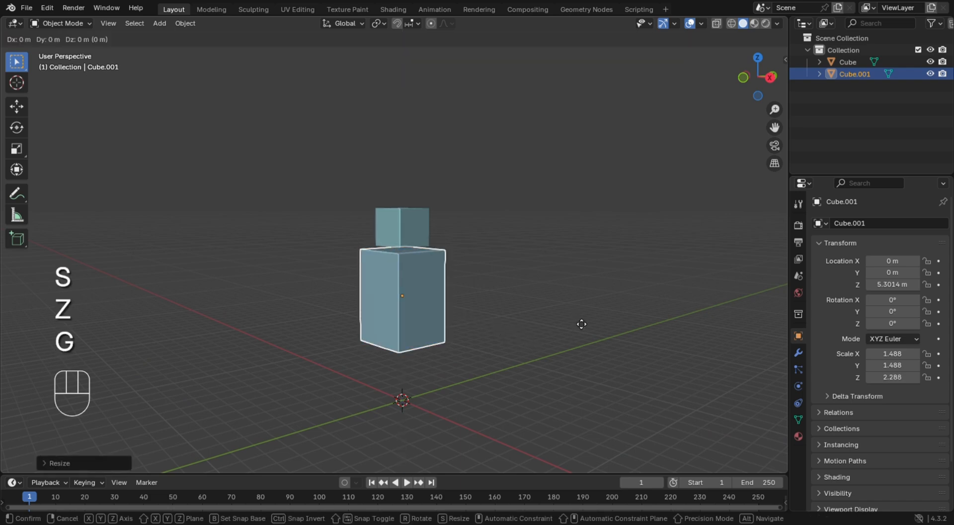
key("z")
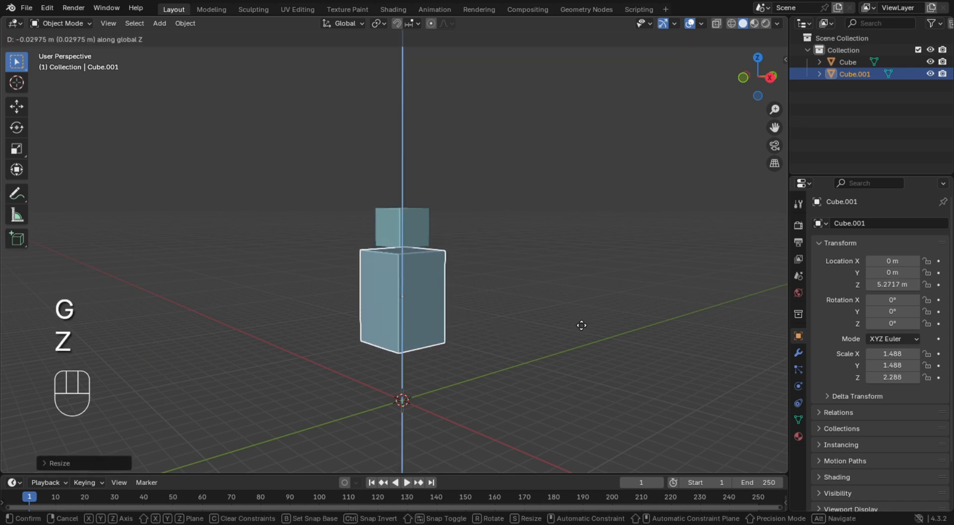
left_click(582, 321)
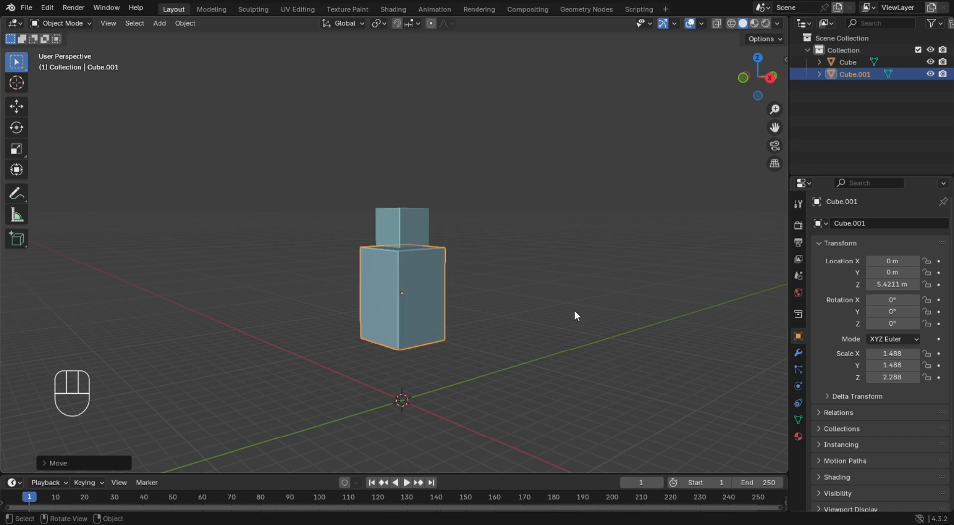
Nudge the torso up along Z in front view to about 5.46 m, closing the gap beneath the head.
scroll(540, 258, "up", 2)
scroll(467, 201, "up", 5)
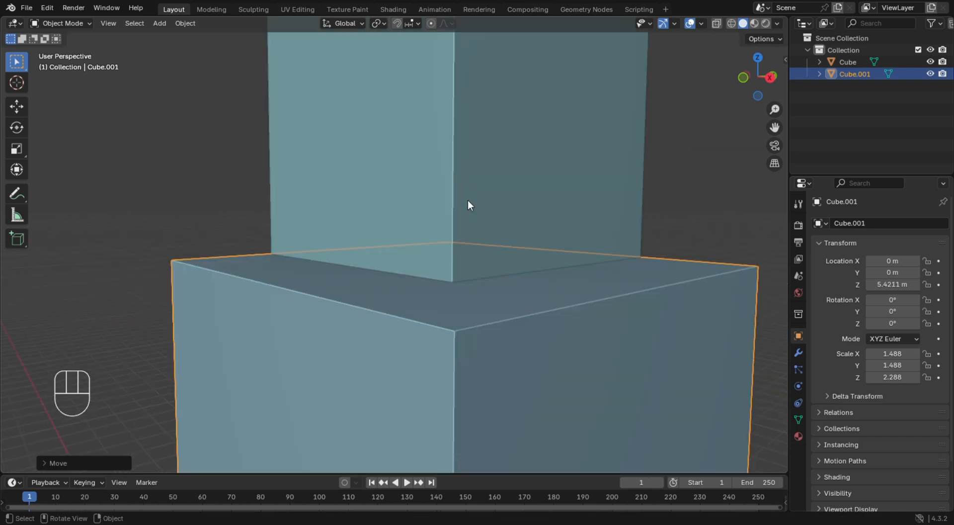
middle_click_drag(468, 202, 543, 227)
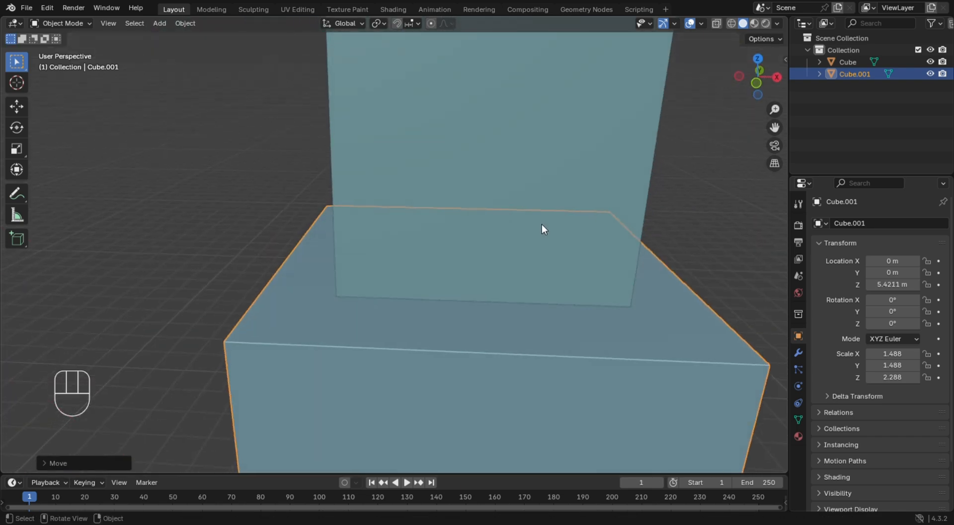
scroll(551, 243, "down", 5)
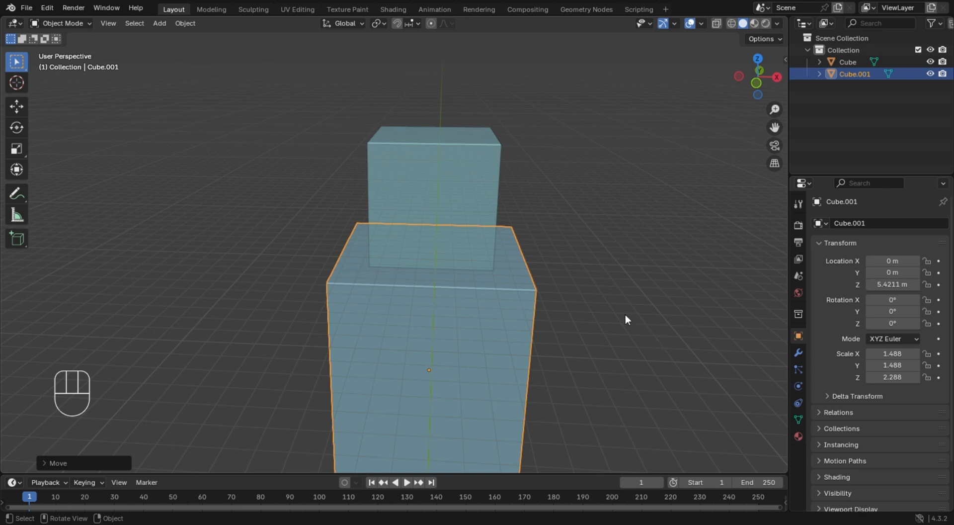
key("KP_1")
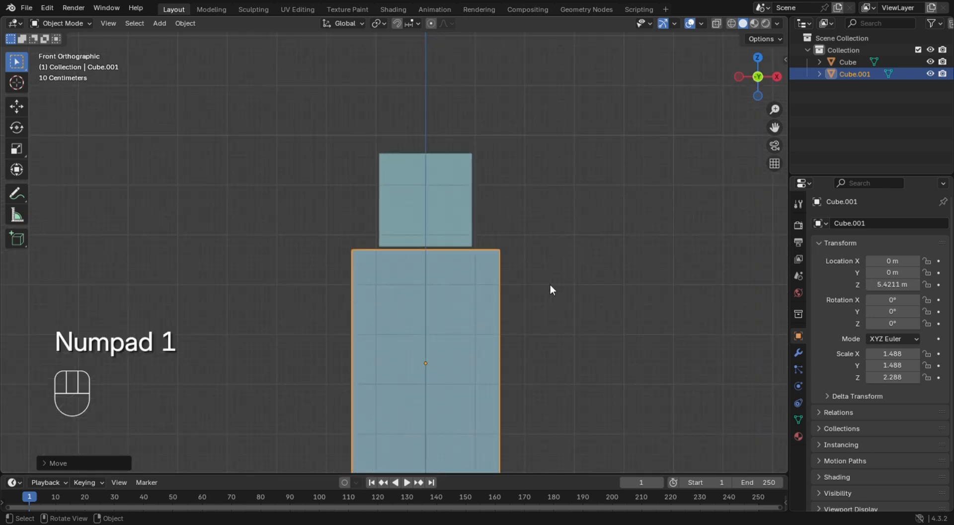
scroll(549, 285, "down", 6)
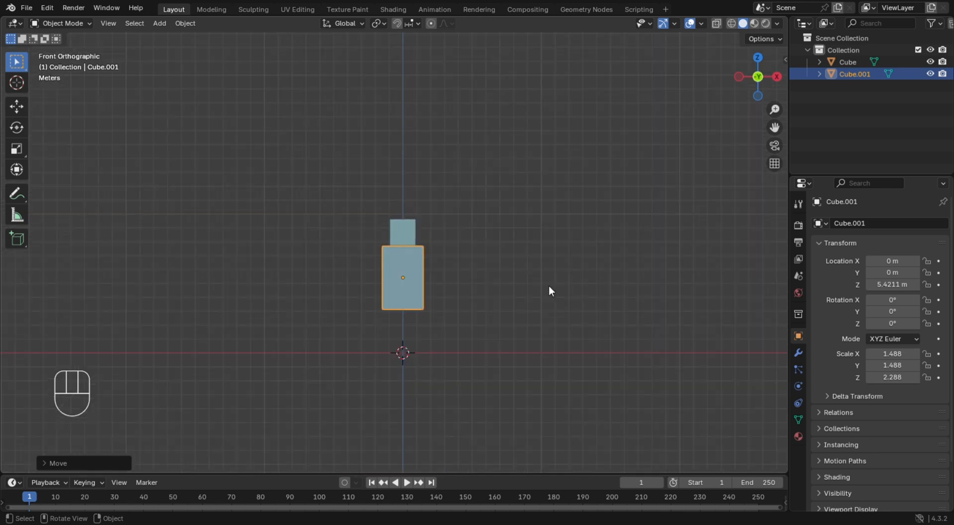
scroll(422, 269, "up", 8)
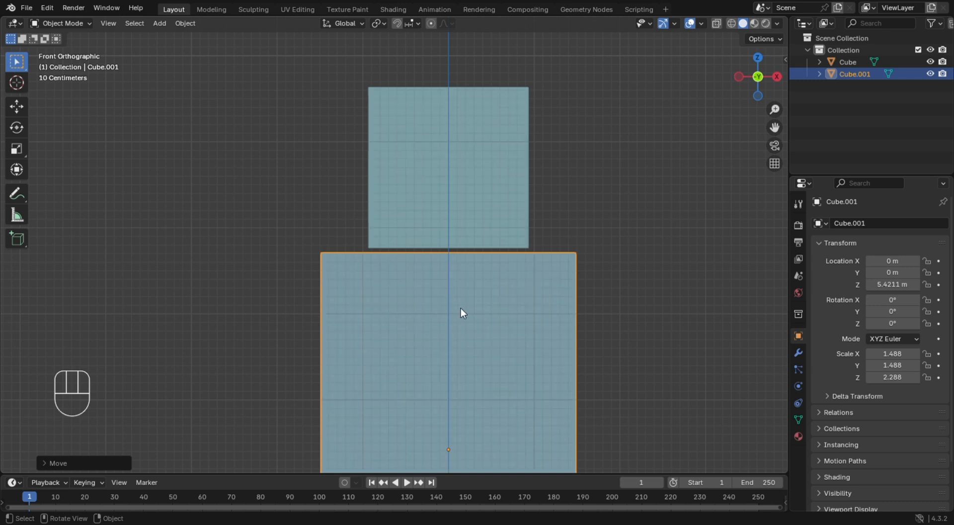
key("g")
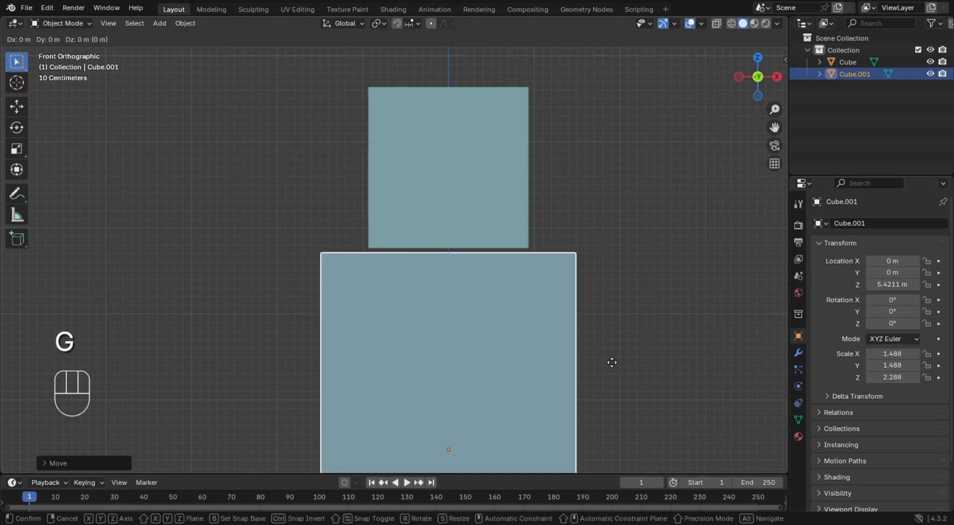
key("z")
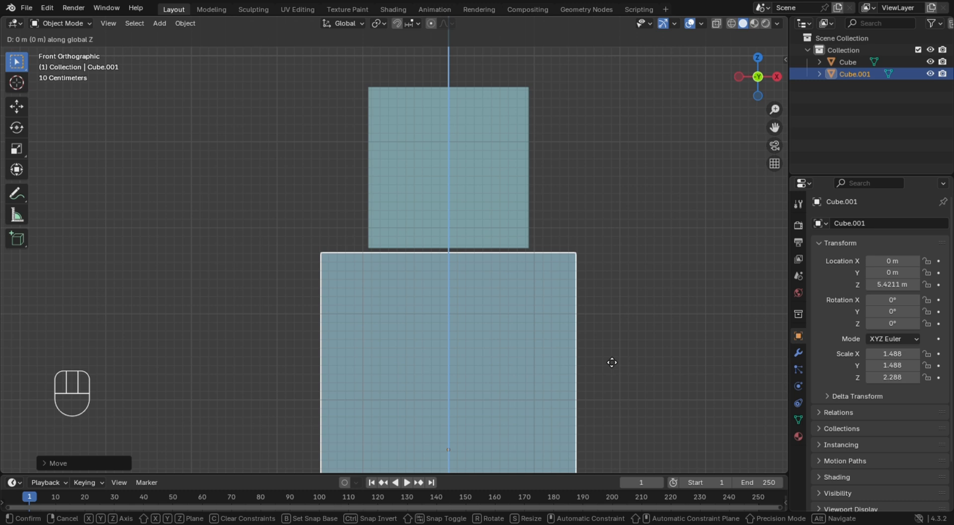
key("Up")
key("Up")
key("Up")
key("Up")
key("Up")
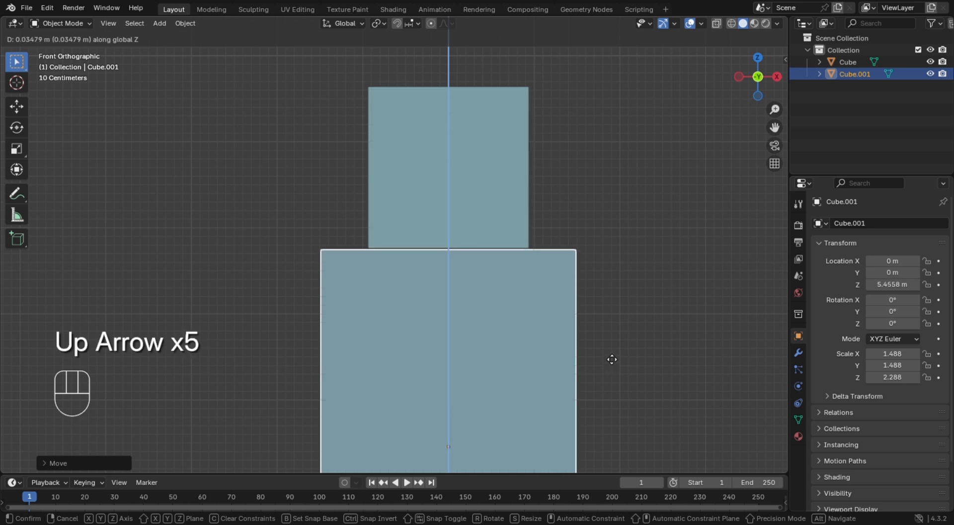
key("Up")
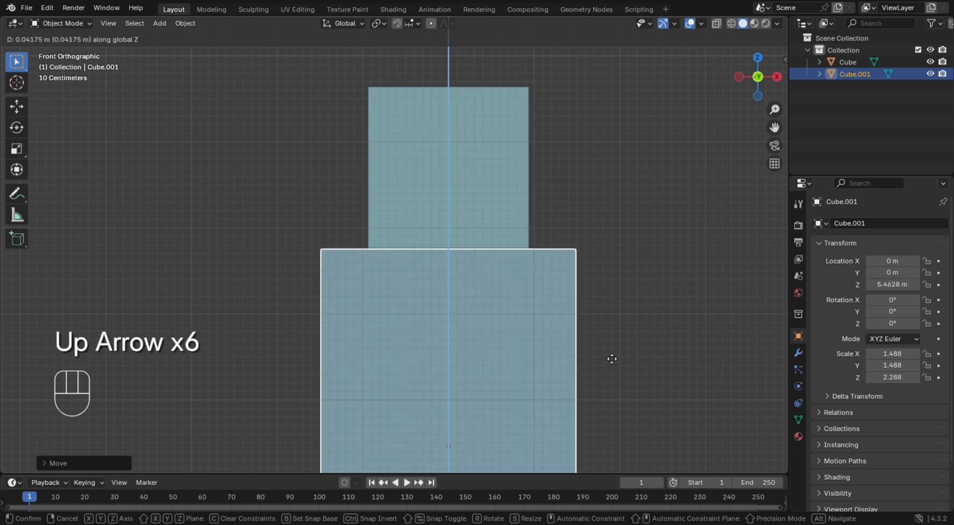
left_click(611, 358)
left_click(607, 354)
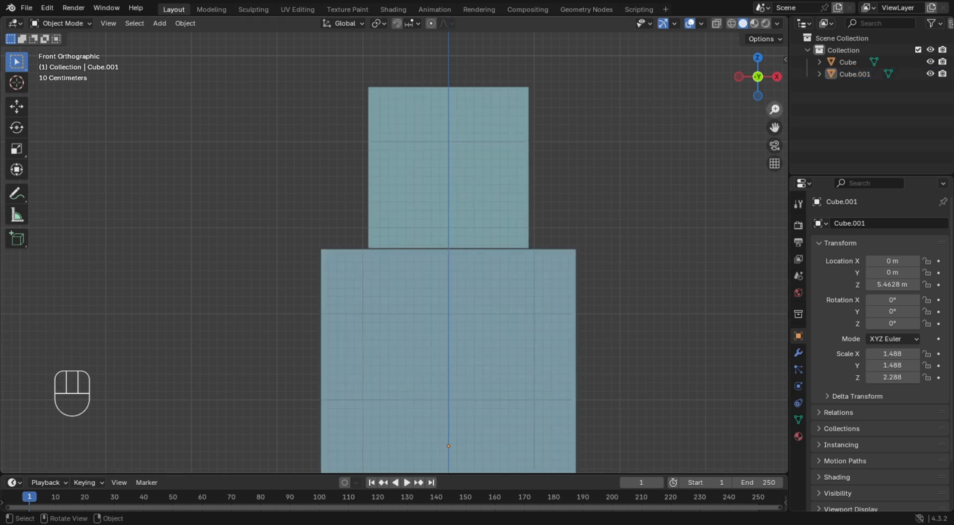
Duplicate the torso in front view and move the copy along X to about 3.01 m, directly beside the original.
left_click_drag(775, 109, 588, 240)
left_click(636, 348)
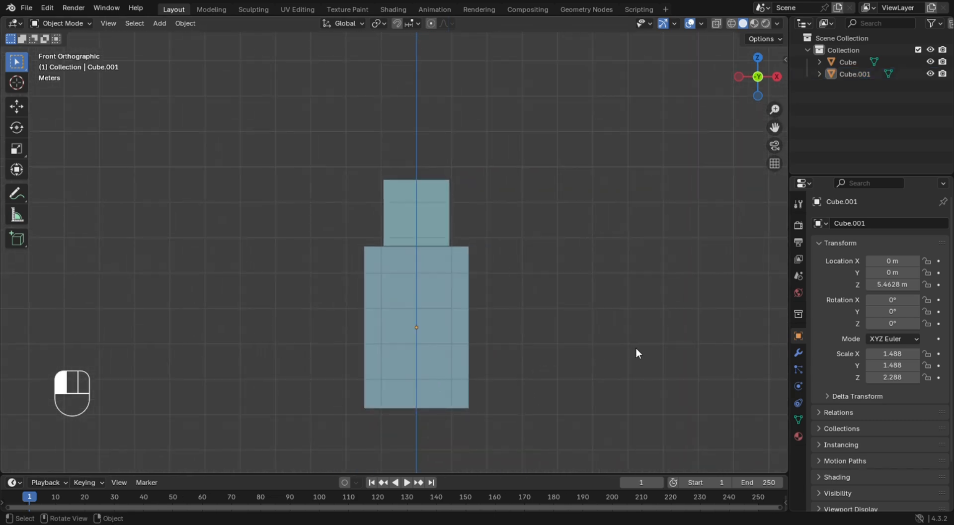
left_click(445, 329)
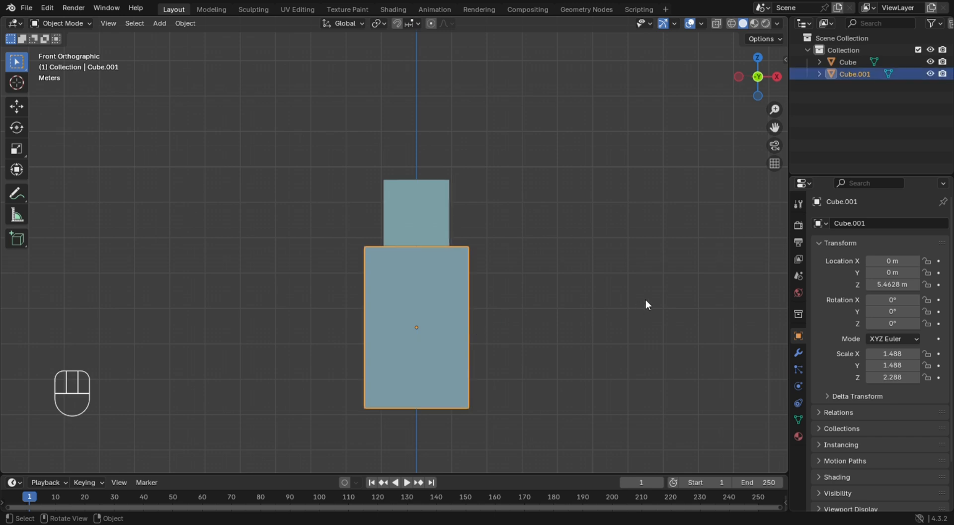
middle_click_drag(645, 300, 567, 310)
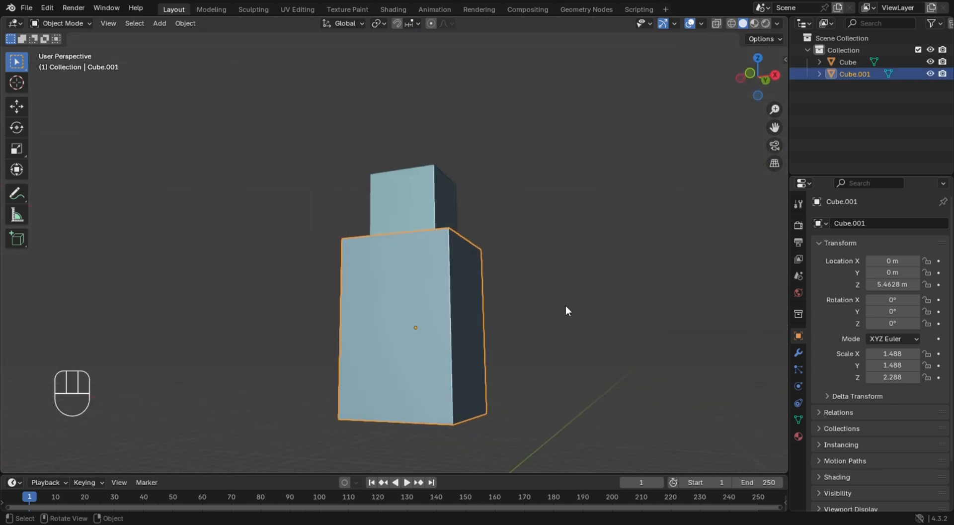
middle_click_drag(449, 305, 469, 327)
key("KP_1")
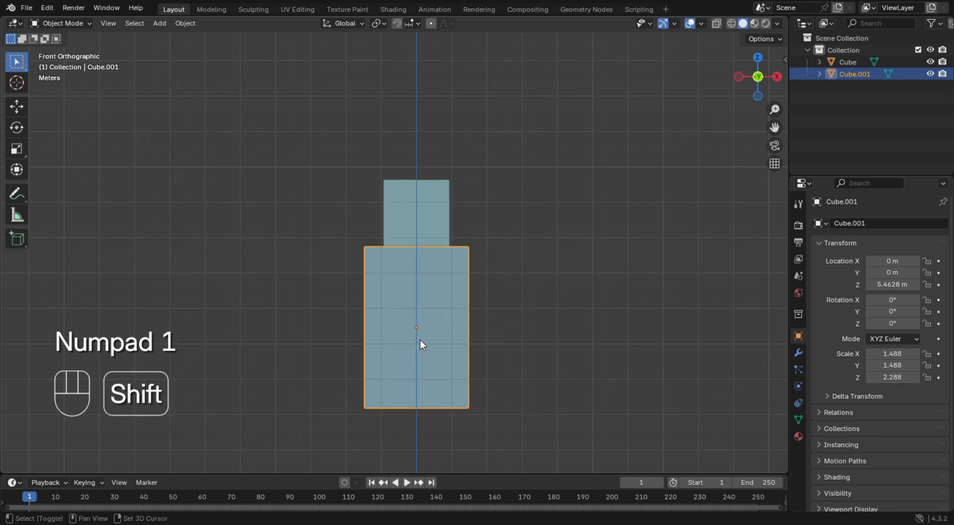
key("shift+d")
key("g")
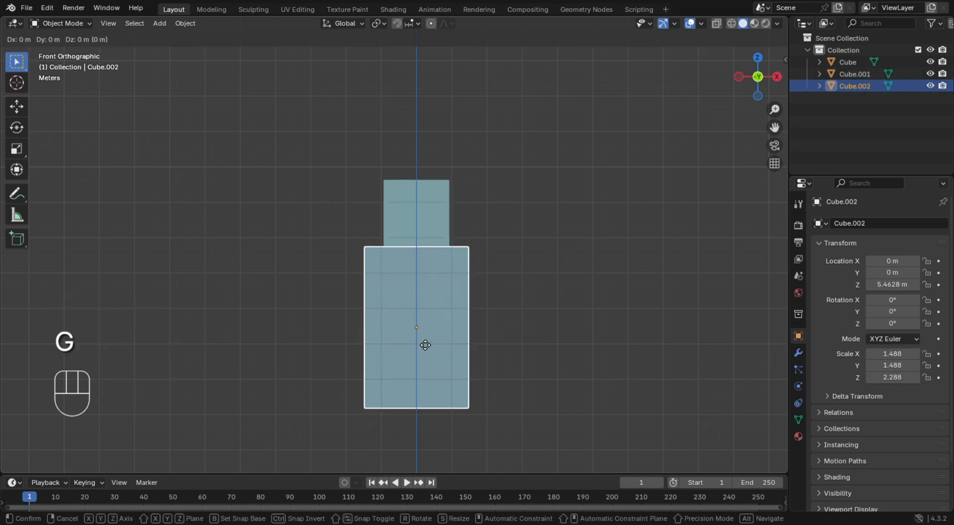
key("x")
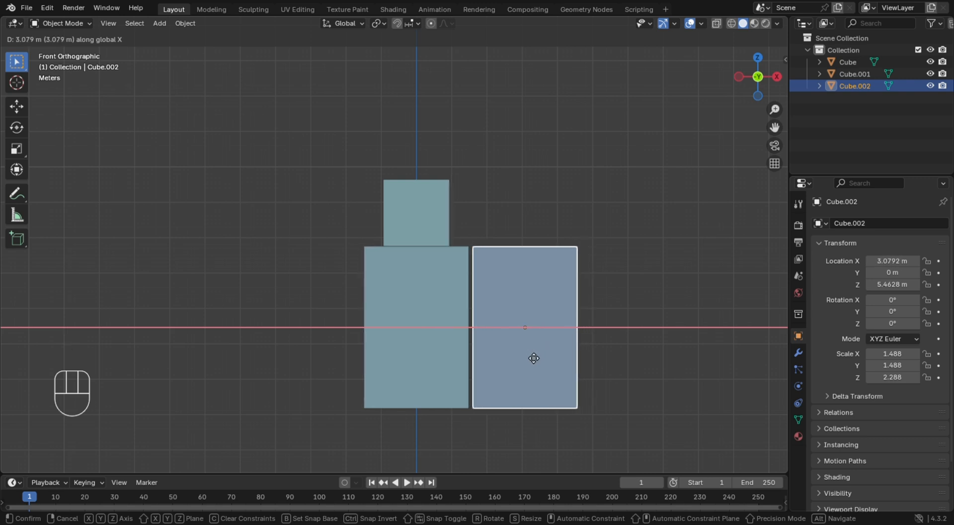
left_click(527, 352)
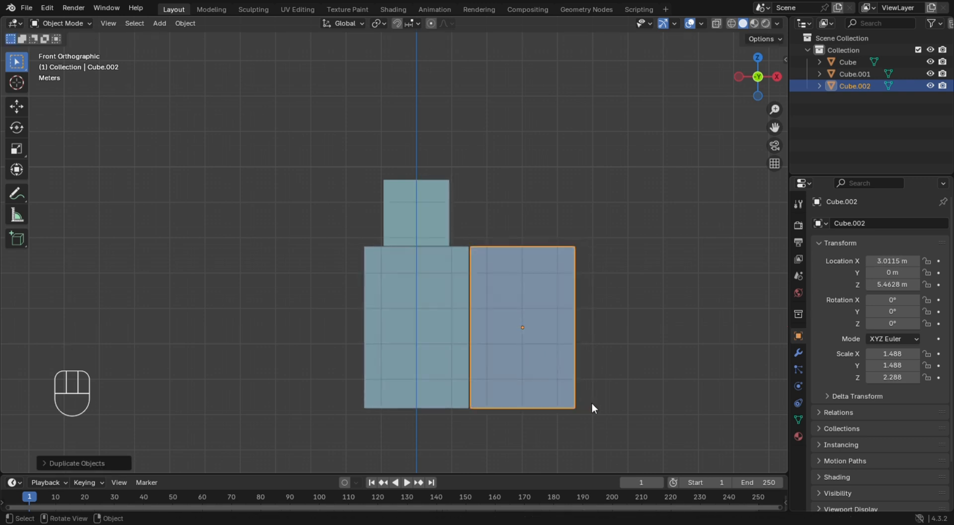
Shrink the duplicated block uniformly to scales of about 0.29 in X and Y and 0.44 in Z.
key("s")
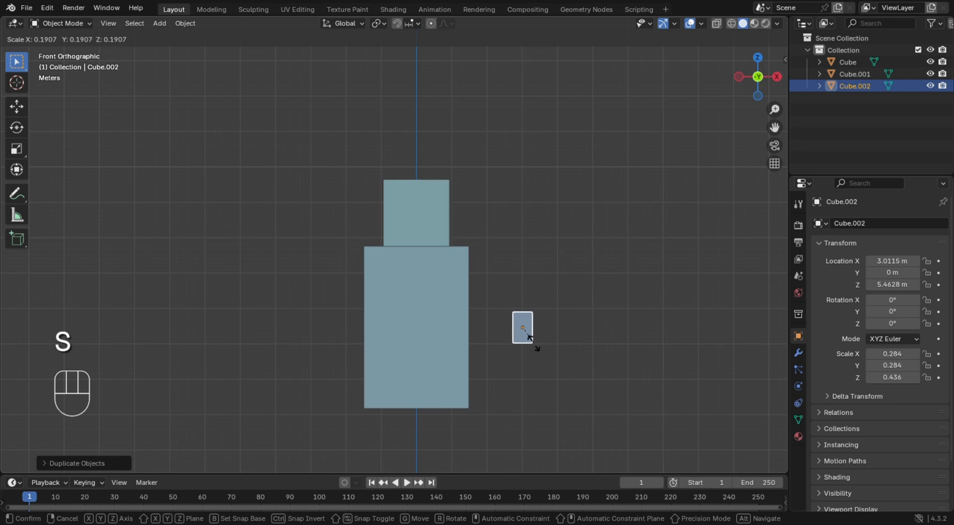
left_click(528, 336)
middle_click_drag(607, 329, 567, 327)
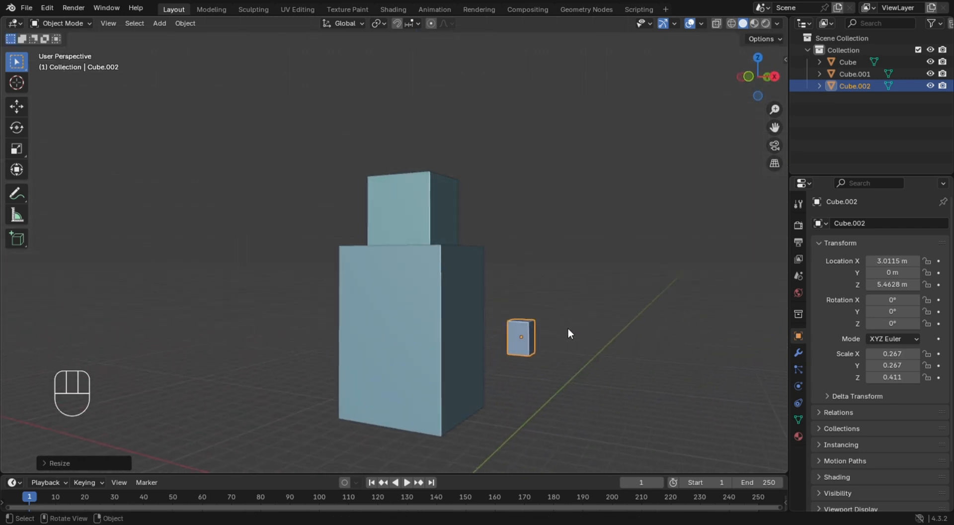
key("s")
left_click(588, 337)
Move the small block in front view against the torso's upper side as a shoulder, at X about 1.78 m and Z about 7.24 m.
key("KP_1")
key("g")
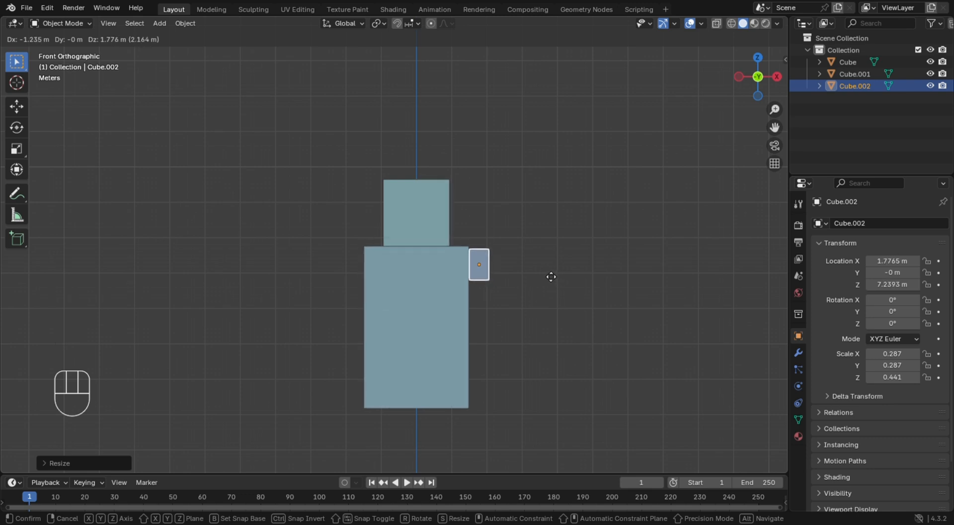
left_click(552, 277)
left_click(610, 279)
Widen the shoulder block along Y only, to a Y scale of about 0.36.
middle_click_drag(609, 274, 505, 286)
left_click(433, 295)
key("s")
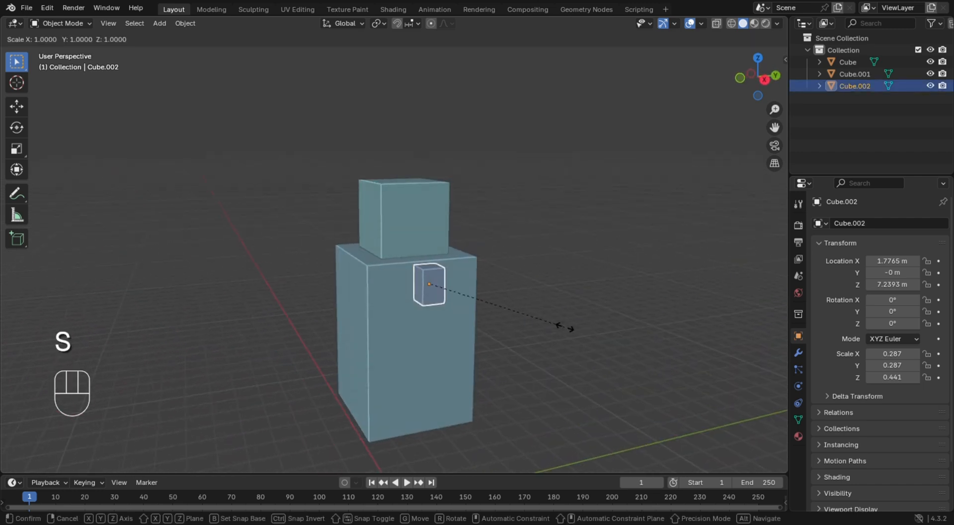
key("x")
key("y")
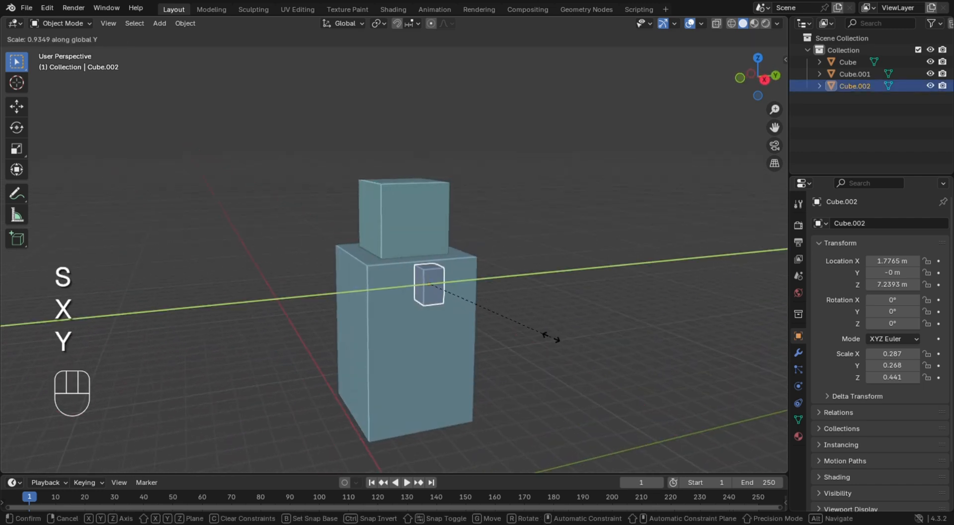
left_click(601, 317)
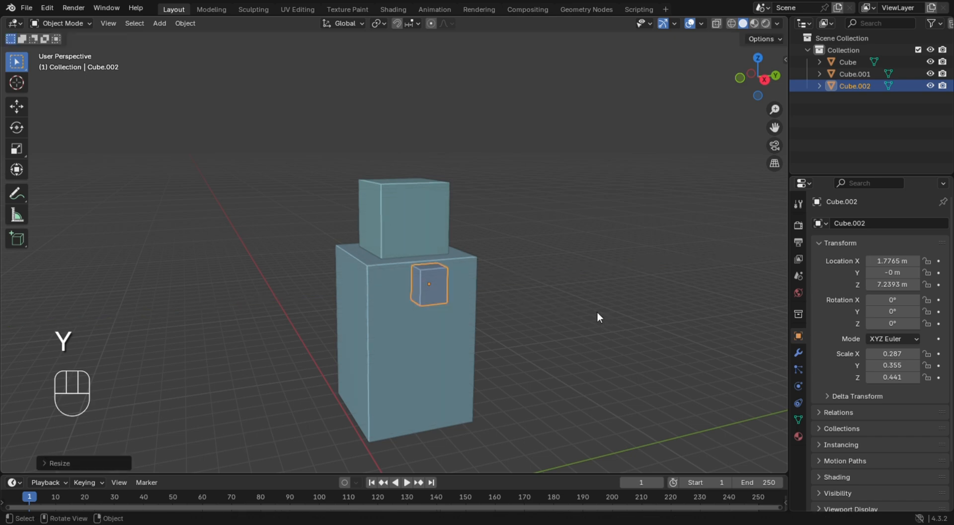
Stretch the shoulder block along Z to a scale of about 2.39 as an arm and lower it to Z about 5.25 m.
key("s")
key("z")
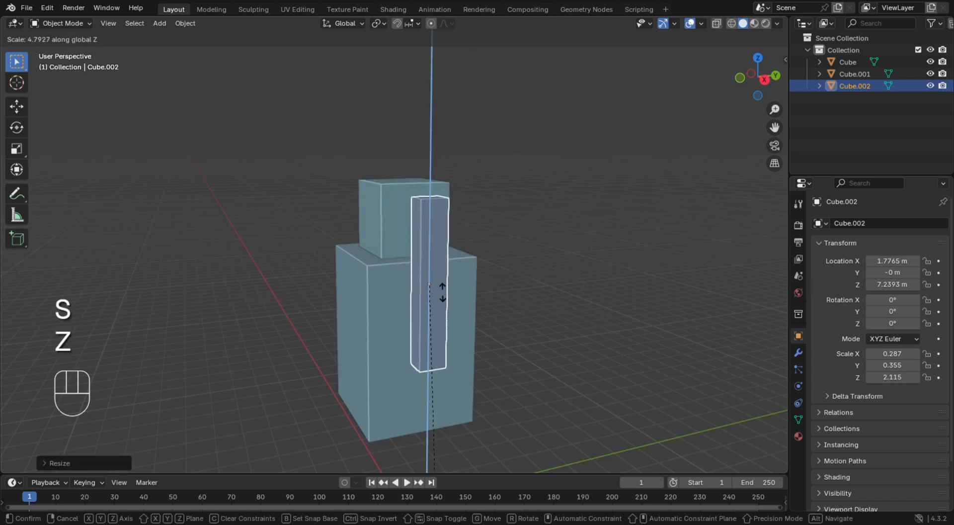
left_click(437, 350)
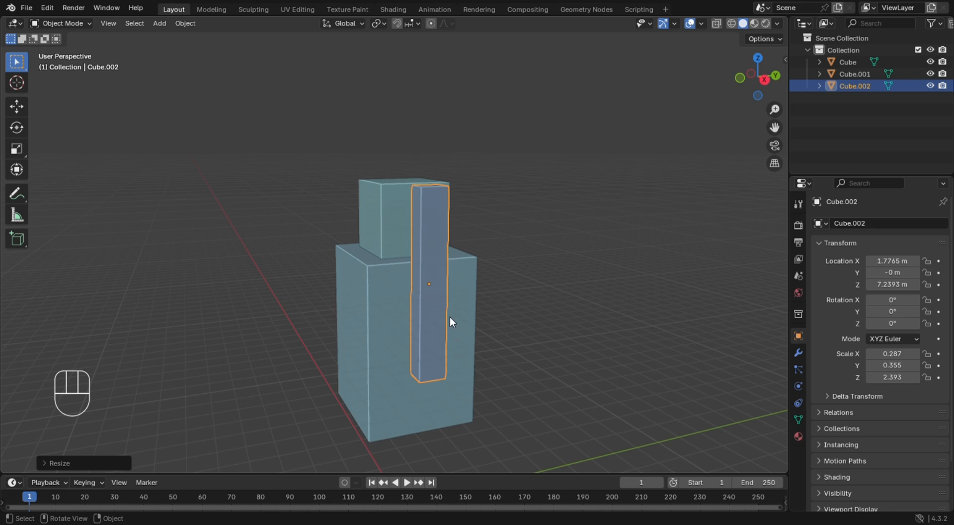
key("g")
key("z")
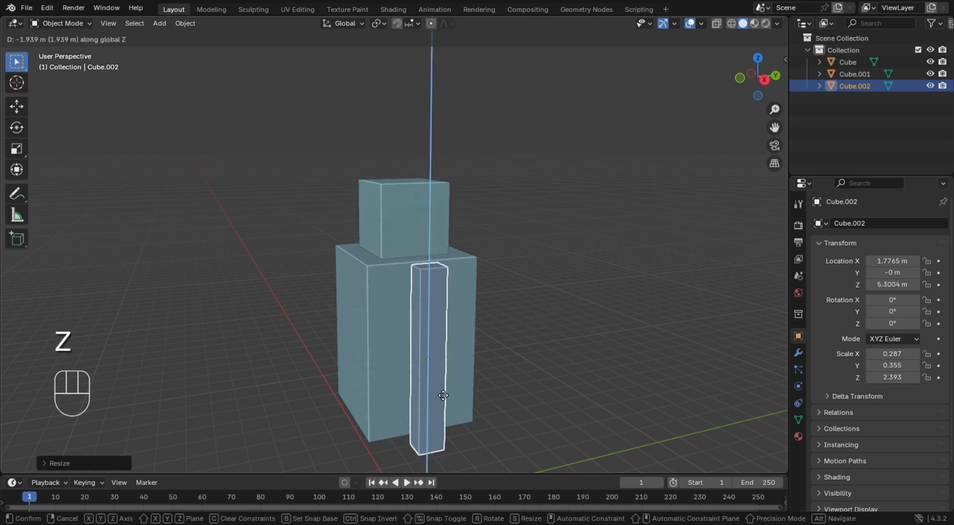
left_click(444, 397)
left_click(568, 368)
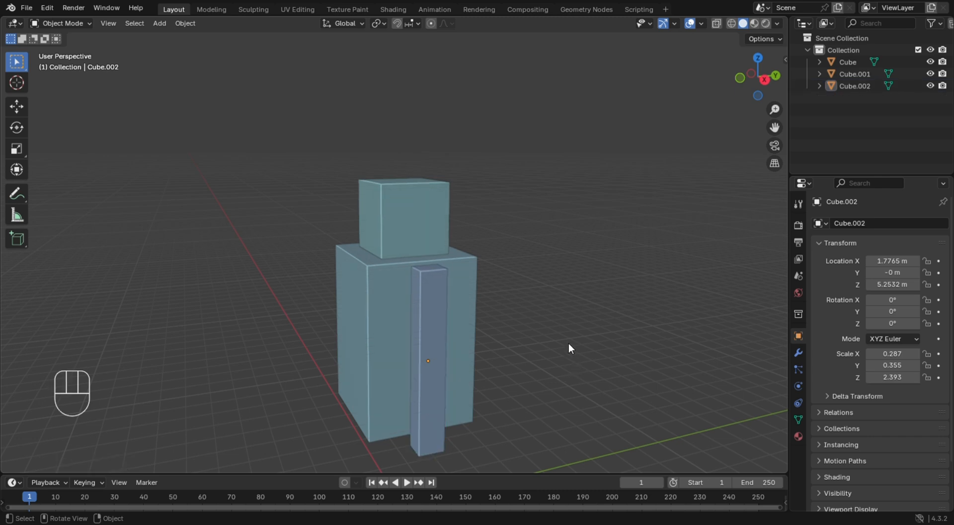
Duplicate the arm block and move the copy along Z for a hand.
middle_click_drag(568, 342, 617, 344)
scroll(613, 344, "down", 3)
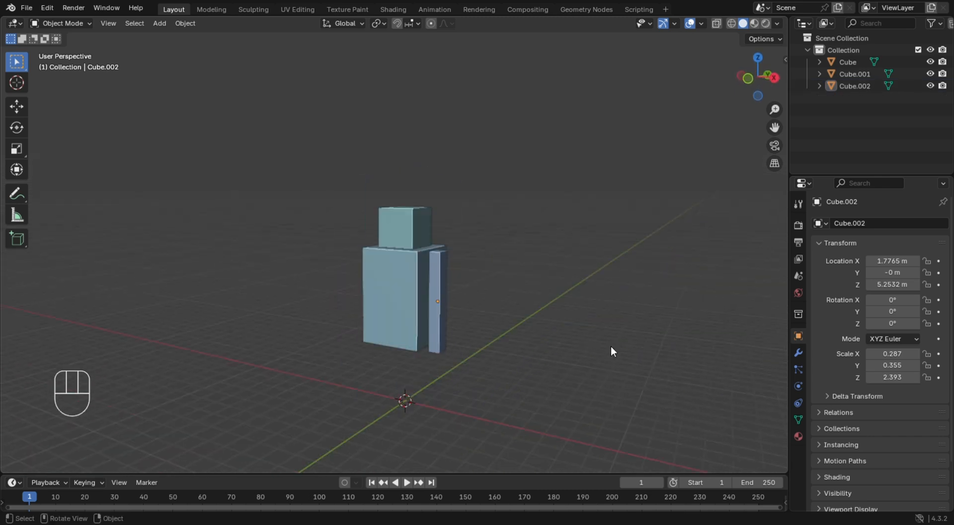
scroll(485, 320, "up", 3)
left_click(473, 351)
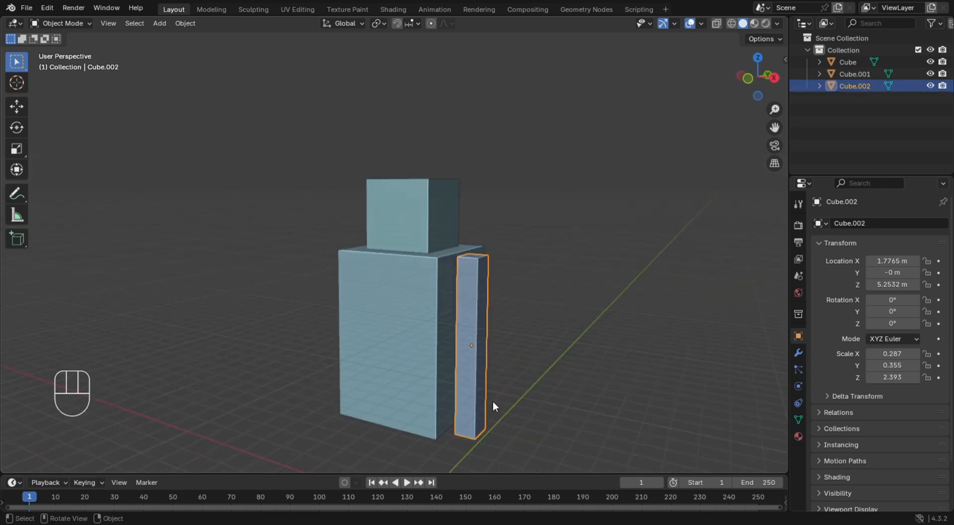
middle_click_drag(499, 401, 451, 305)
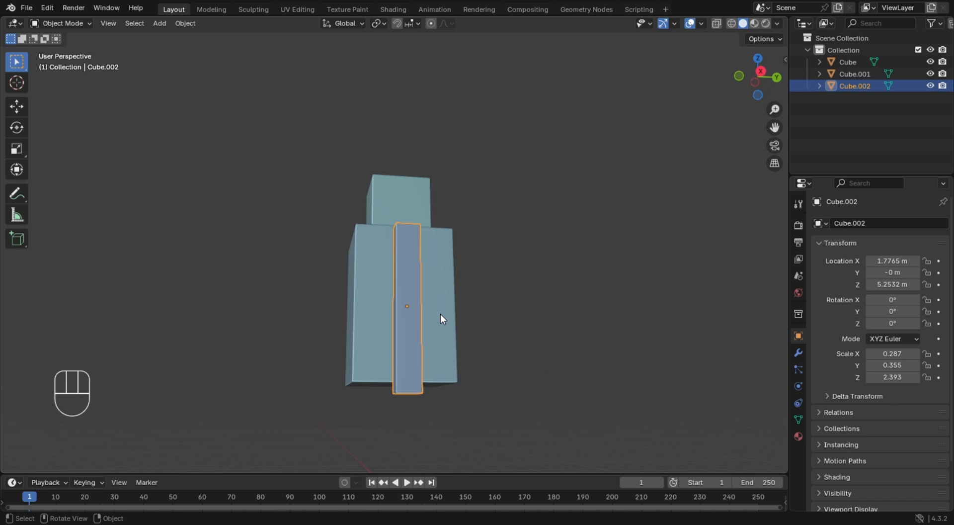
key("shift")
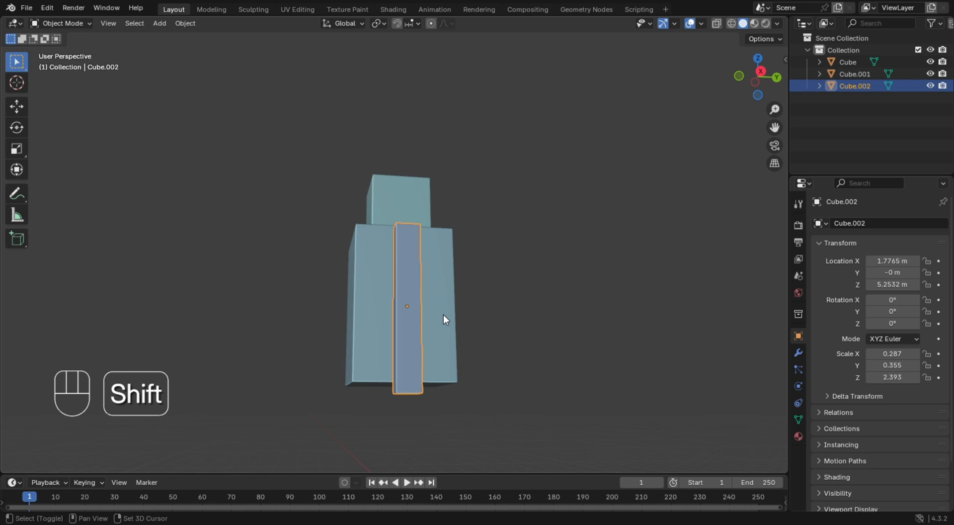
key("shift+d")
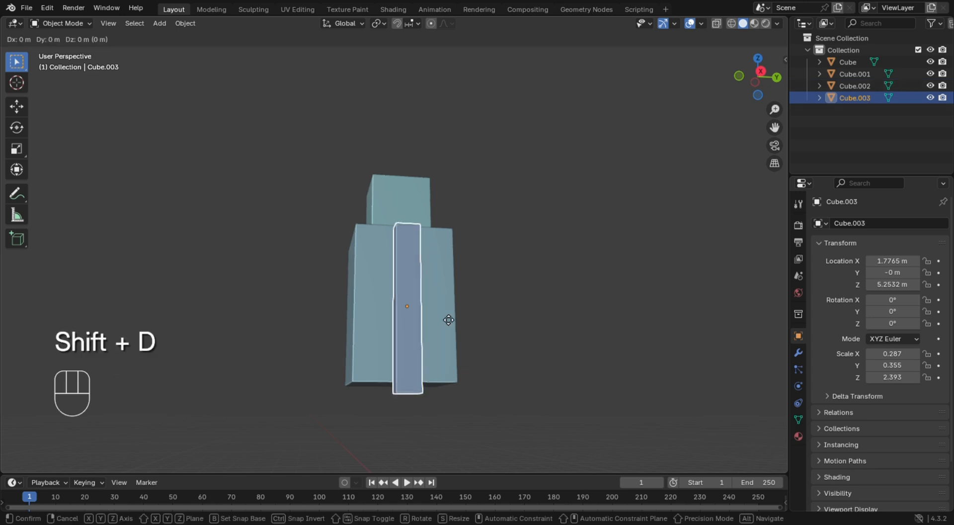
key("g")
key("z")
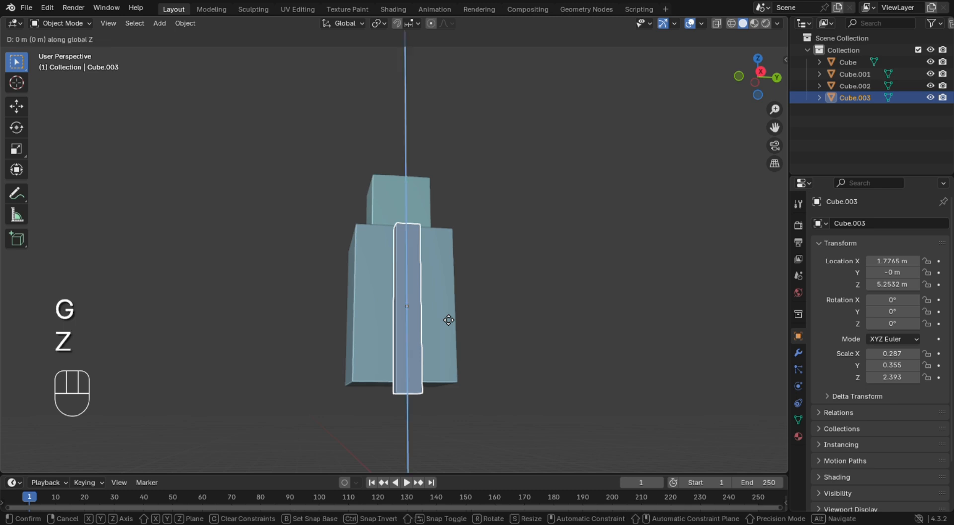
left_click(427, 35)
Shorten the arm's copy to a Z scale of about 0.42 and place it beneath the arm at Z about 2.39 m.
key("ctrl+z")
key("ctrl+z")
key("ctrl+z")
key("g")
key("z")
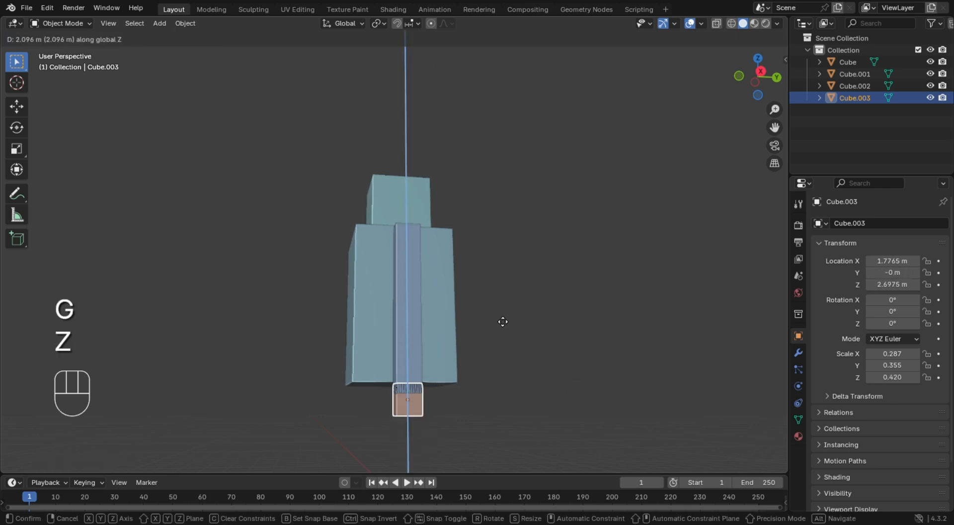
left_click(497, 323)
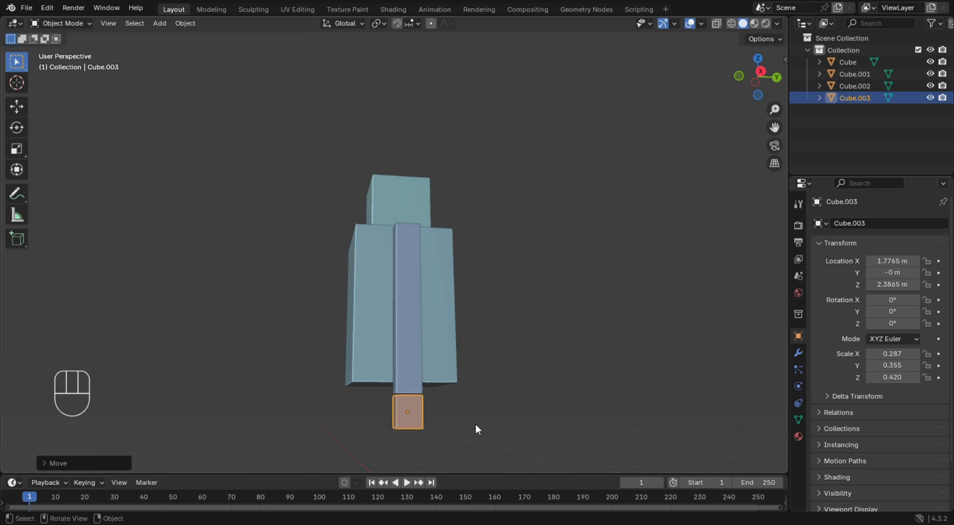
Shrink the hand block uniformly to scales of about 0.28 in X and 0.35 in Y, and flatten it along Z to about 0.25.
key("s")
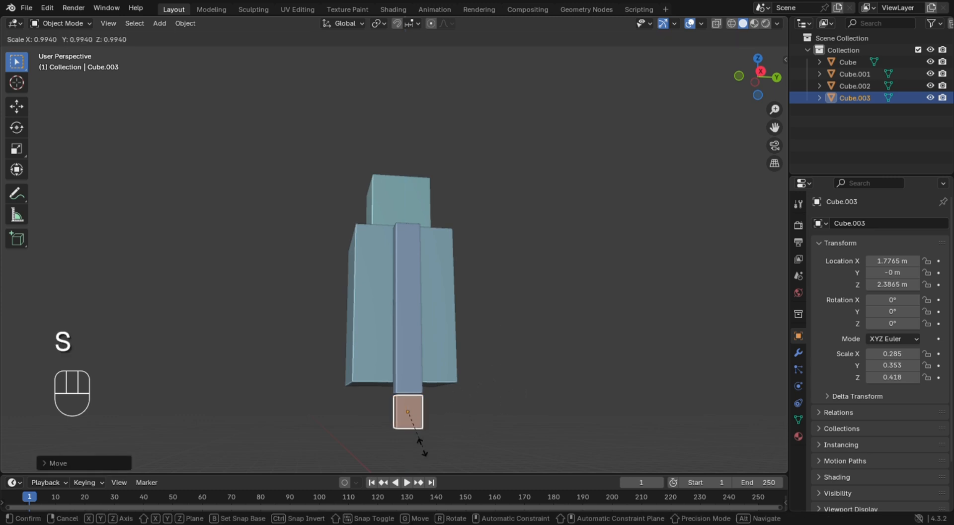
left_click(423, 450)
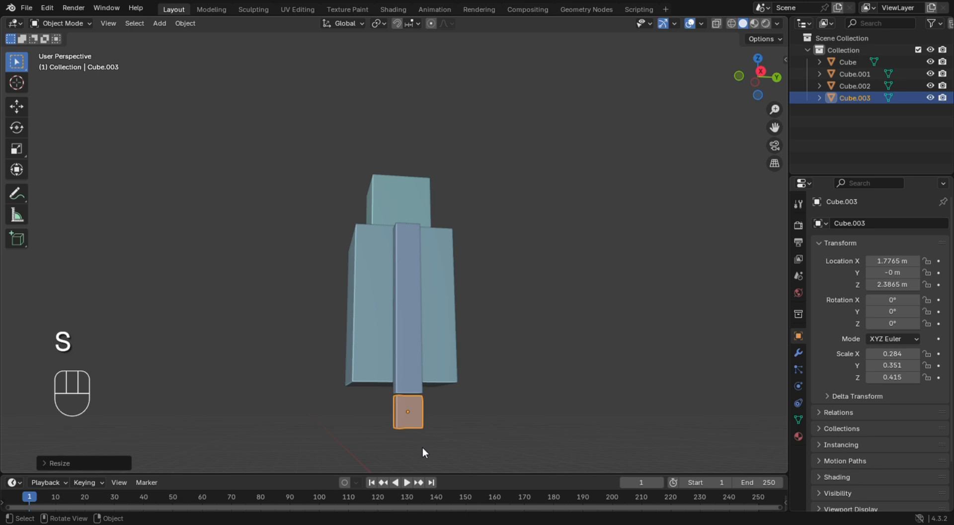
key("s")
key("z")
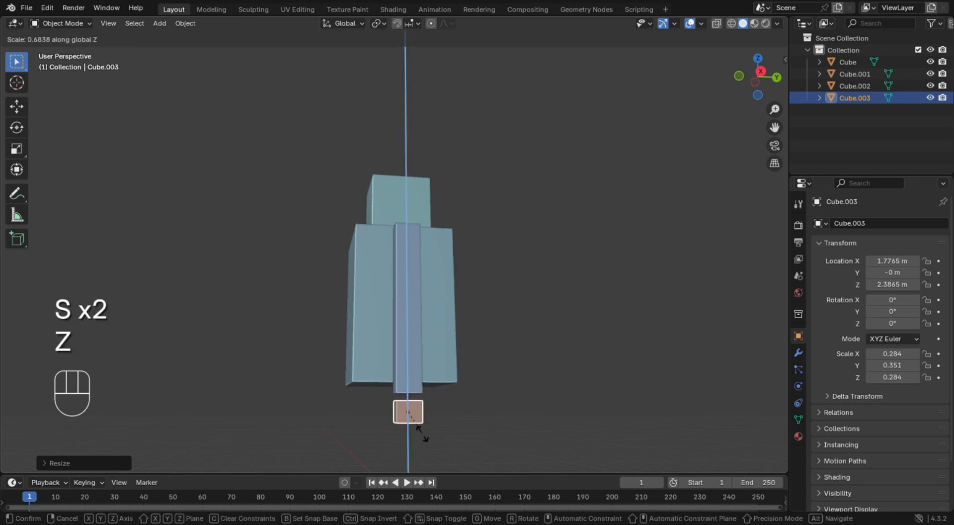
left_click(422, 429)
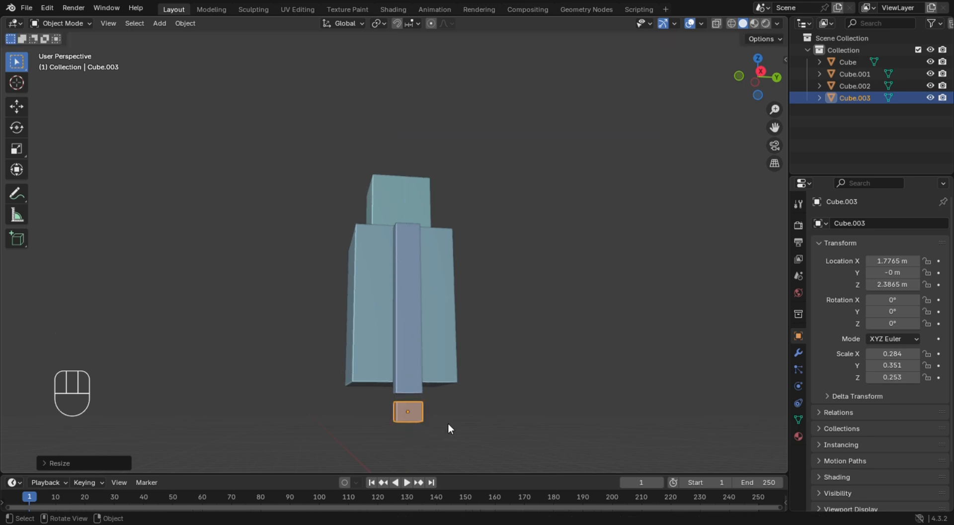
Raise the hand block along Z to about 2.59 m, against the lower end of the arm.
key("g")
key("z")
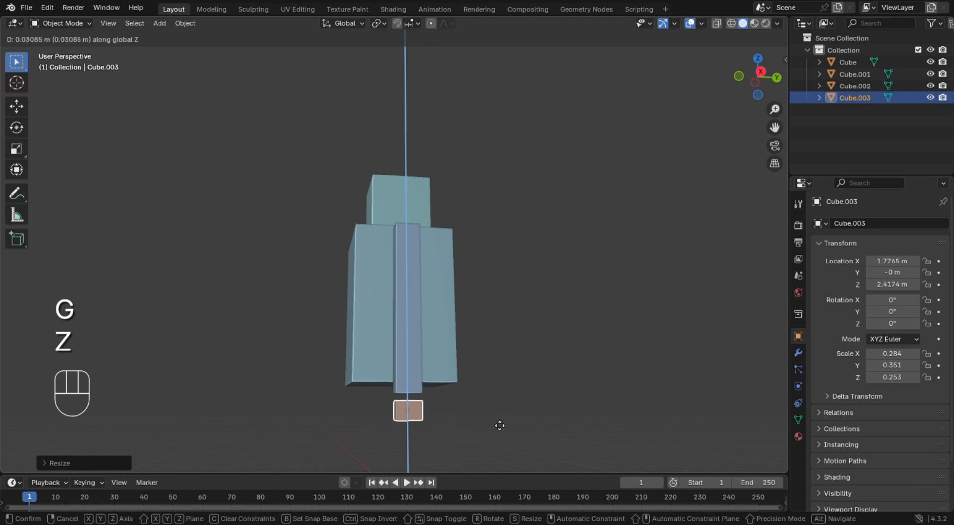
left_click(485, 397)
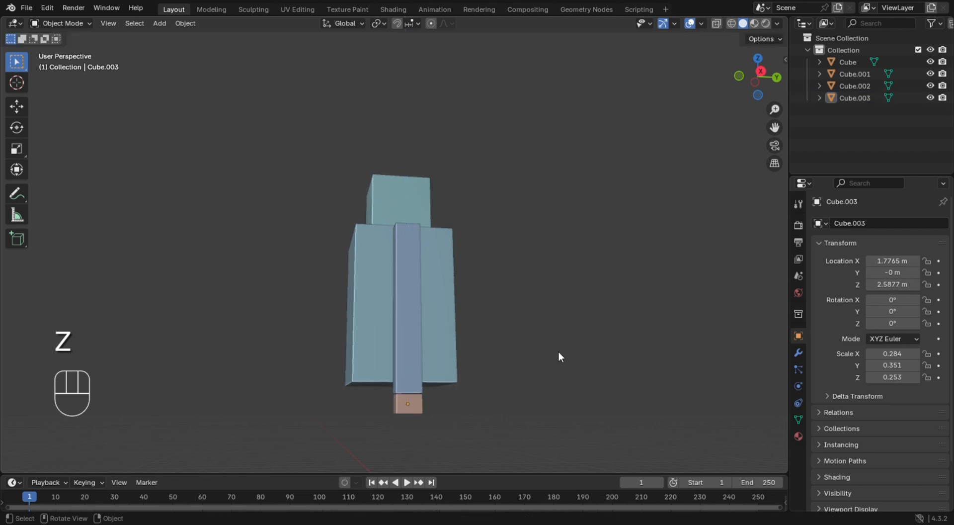
Flatten the hand block along Z to a scale of about 0.14 and raise it to Z about 2.72 m, touching the arm.
mouse_move(471, 379)
middle_mouse_down()
mouse_move(572, 368)
mouse_move(522, 389)
mouse_move(475, 383)
mouse_move(411, 336)
mouse_move(579, 373)
mouse_move(458, 398)
mouse_move(485, 384)
middle_mouse_up()
left_click(404, 411)
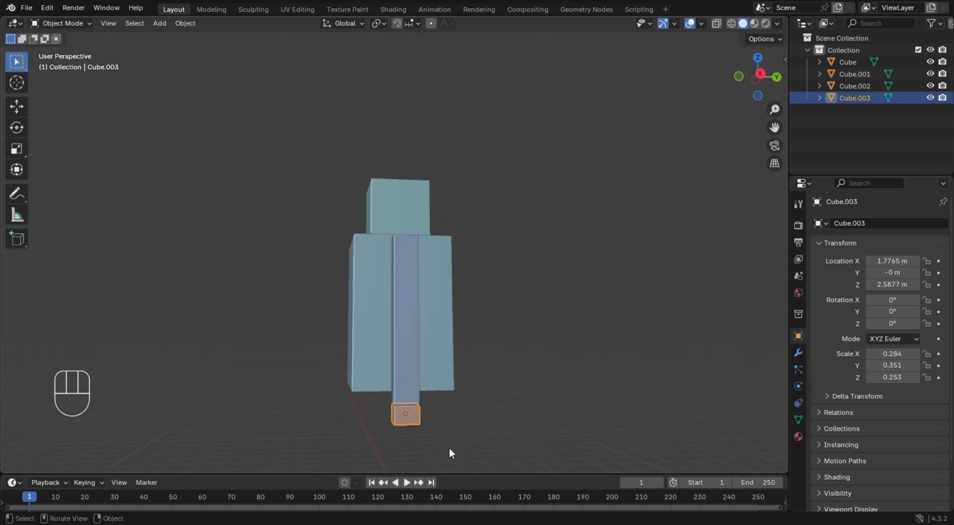
key("s")
key("z")
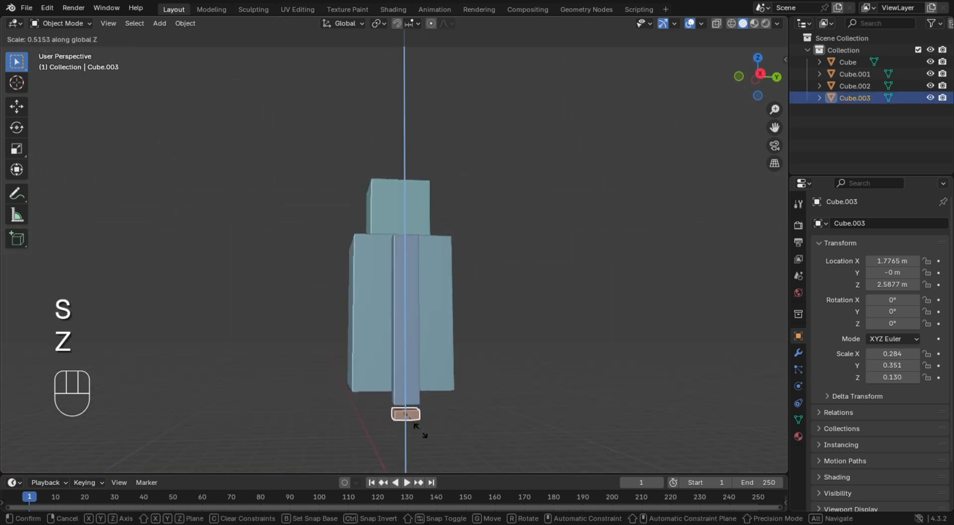
left_click(420, 431)
key("g")
key("z")
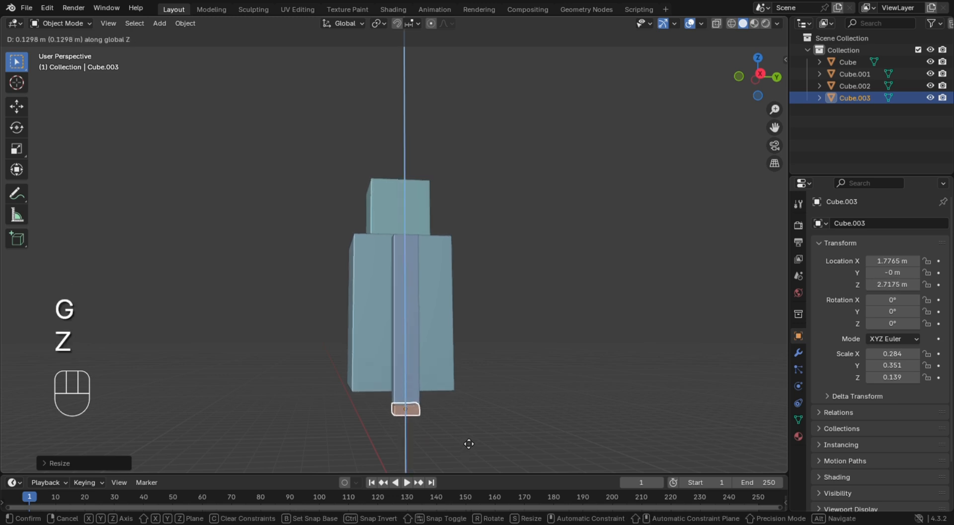
left_click(469, 442)
Duplicate the arm and hand together in front view and move the copies along X to about -1.86 m, on the torso's opposite side.
key("KP_1")
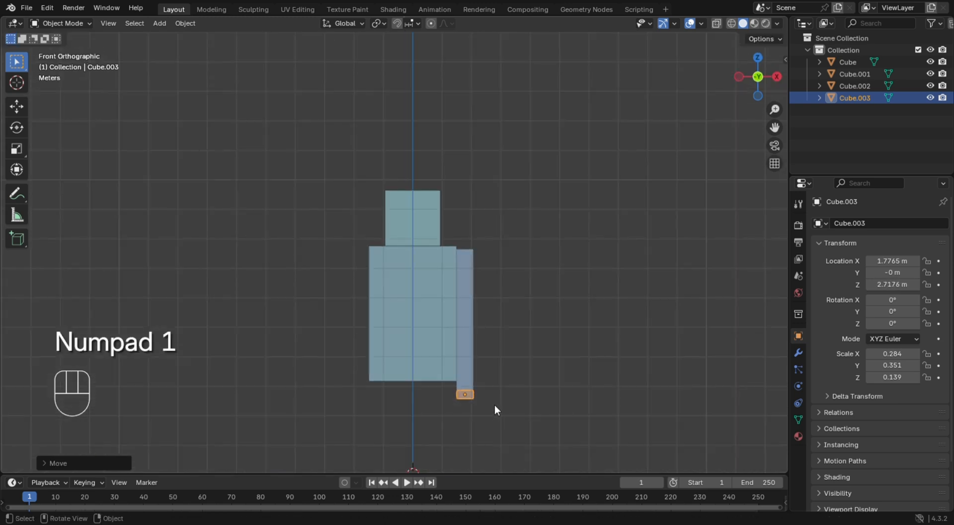
left_click(514, 277)
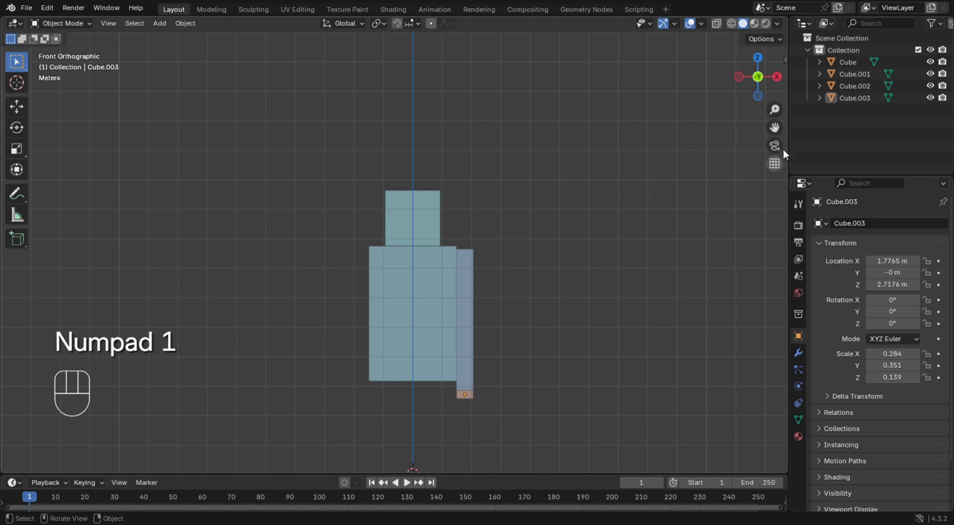
left_click_drag(774, 127, 770, 41)
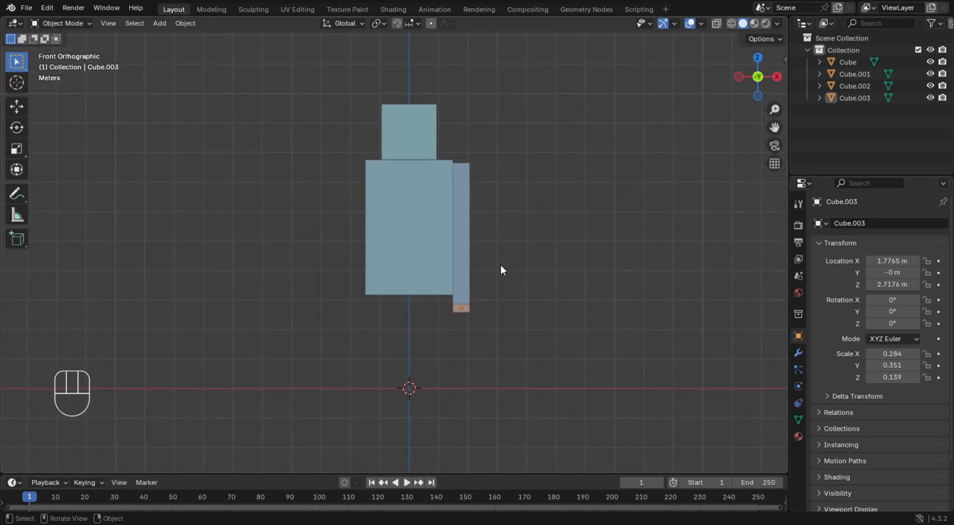
left_click(469, 226)
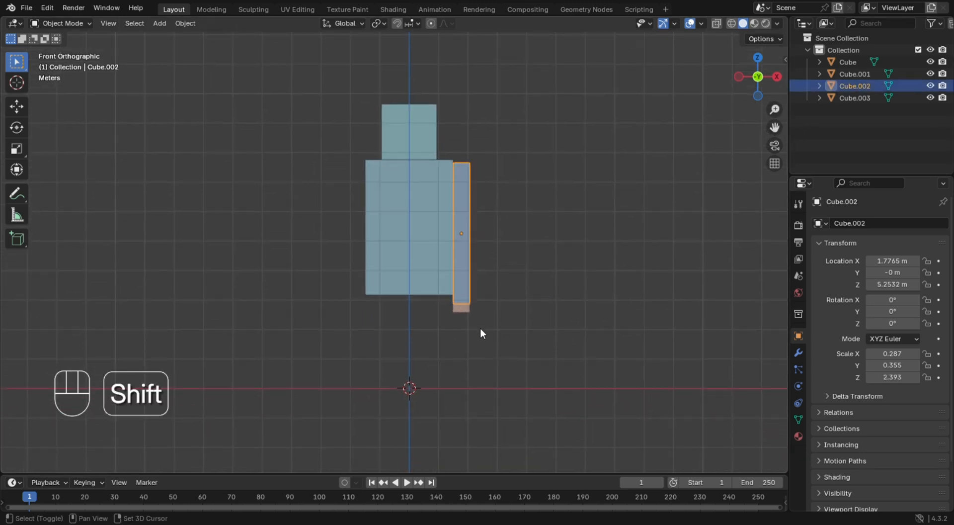
left_click(466, 312, "shift")
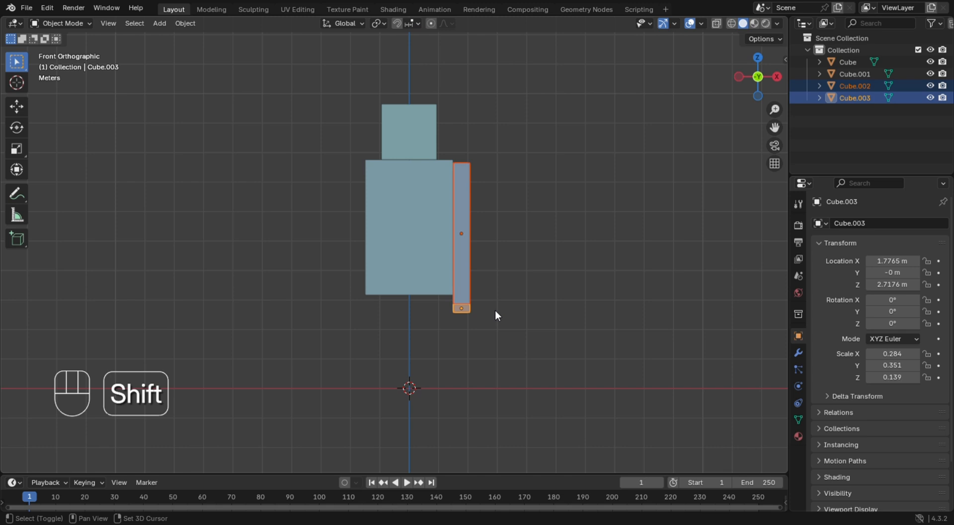
left_click(531, 318)
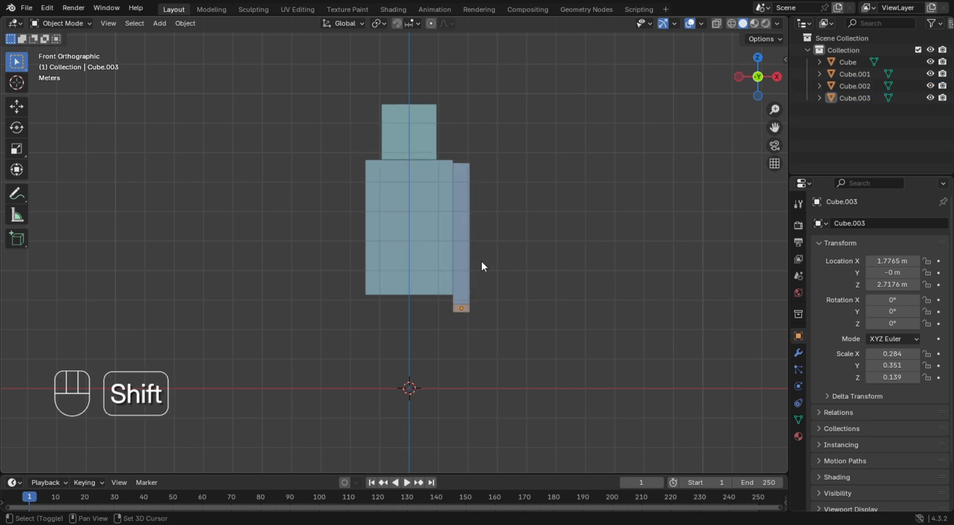
left_click(464, 273, "shift")
left_click(461, 307, "shift")
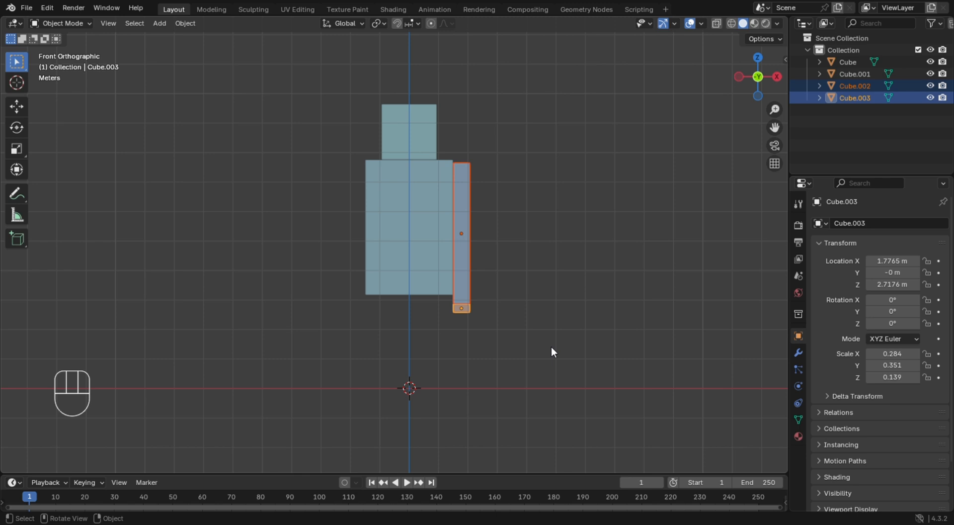
key("shift+d")
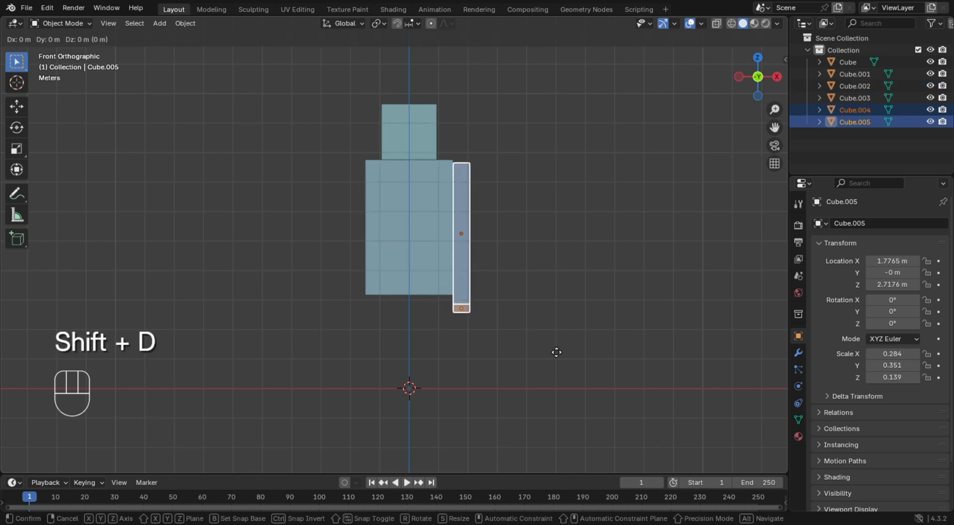
key("g")
key("x")
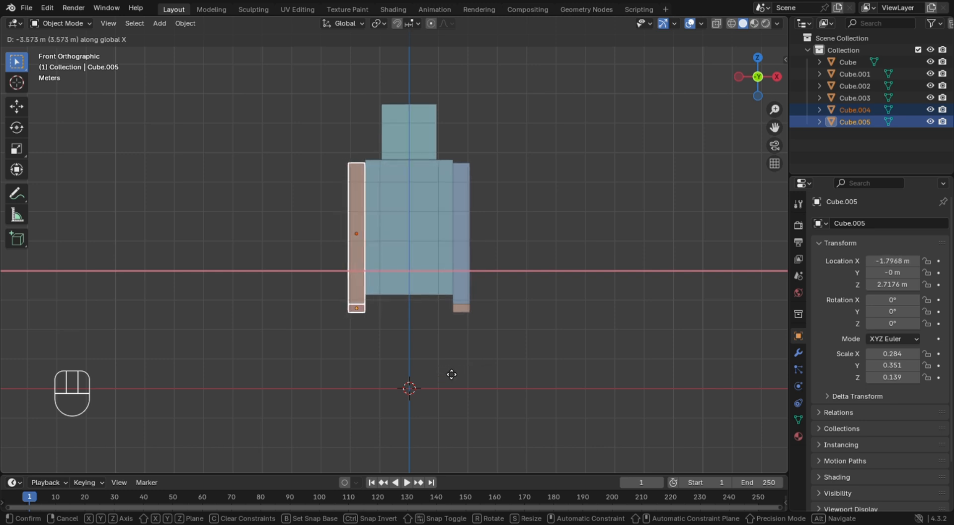
left_click(450, 374)
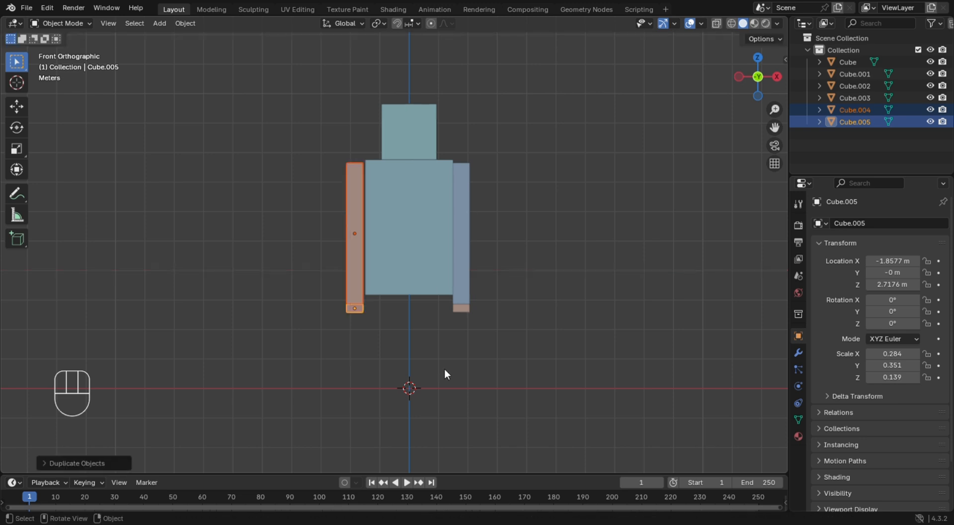
Nudge the copied arm and hand closer to the torso, to X about -1.82 m.
key("g")
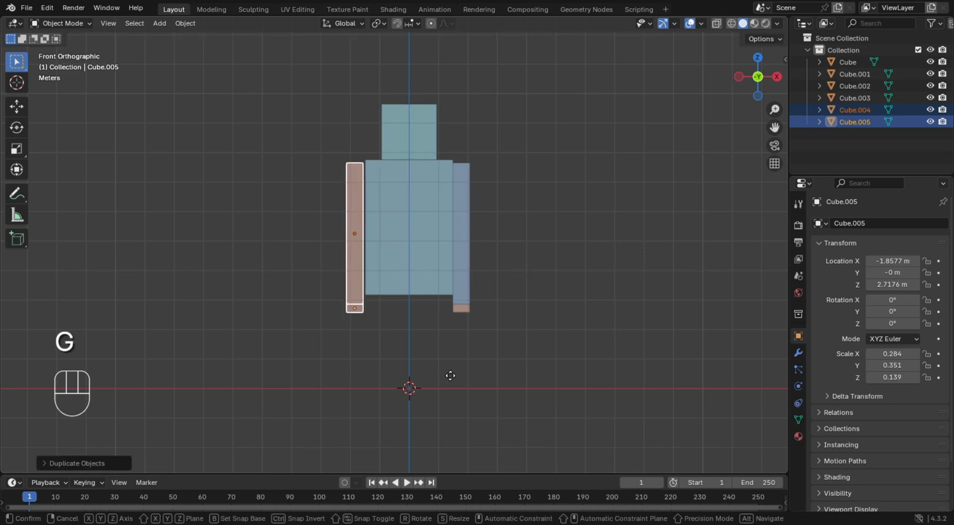
key("Right")
key("Right")
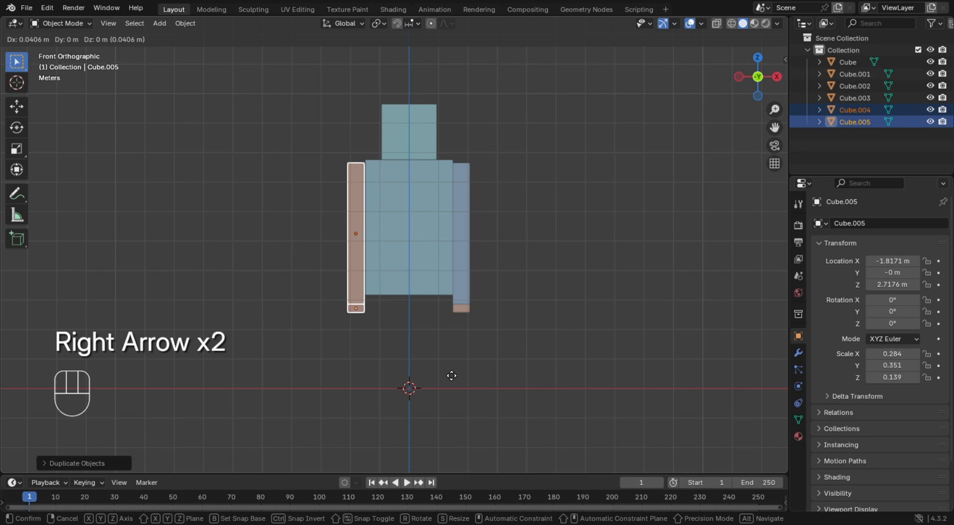
left_click(447, 370)
left_click(570, 284)
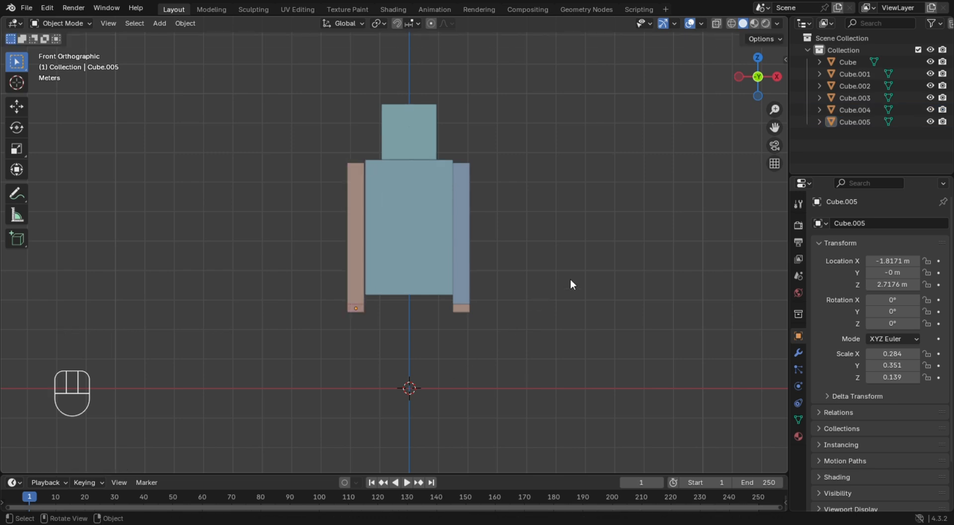
middle_click_drag(570, 280, 585, 261)
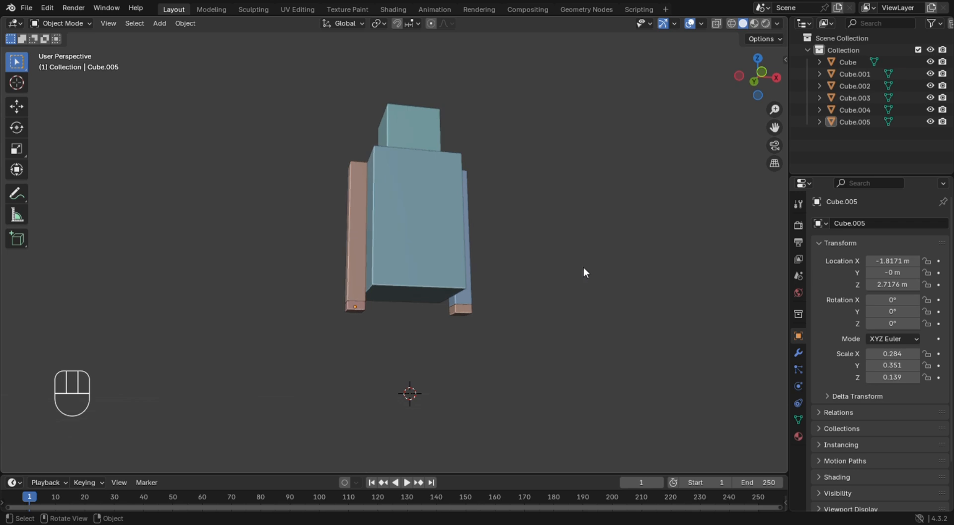
Duplicate the torso block in front view and lower the copy along Z to about 0.87 m, directly beneath the torso.
key("KP_1")
left_click(393, 278)
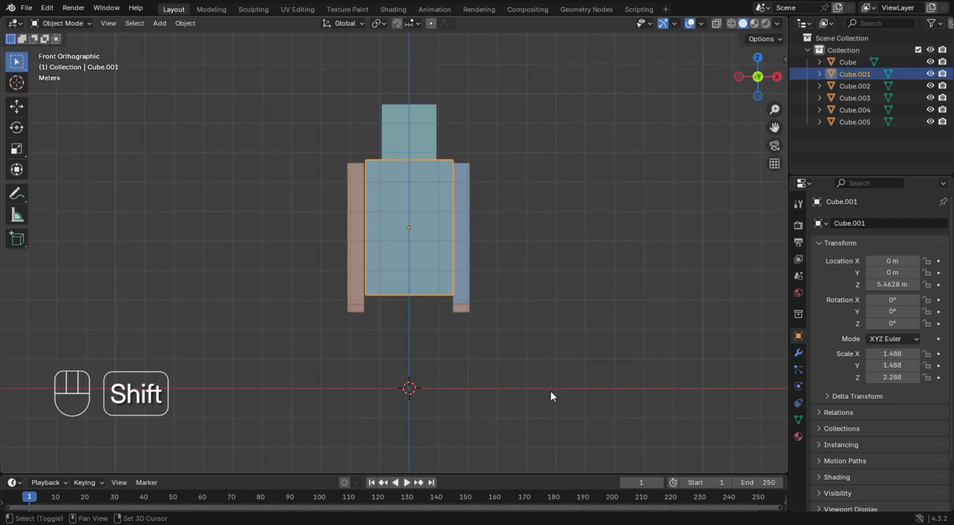
key("shift+d")
key("g")
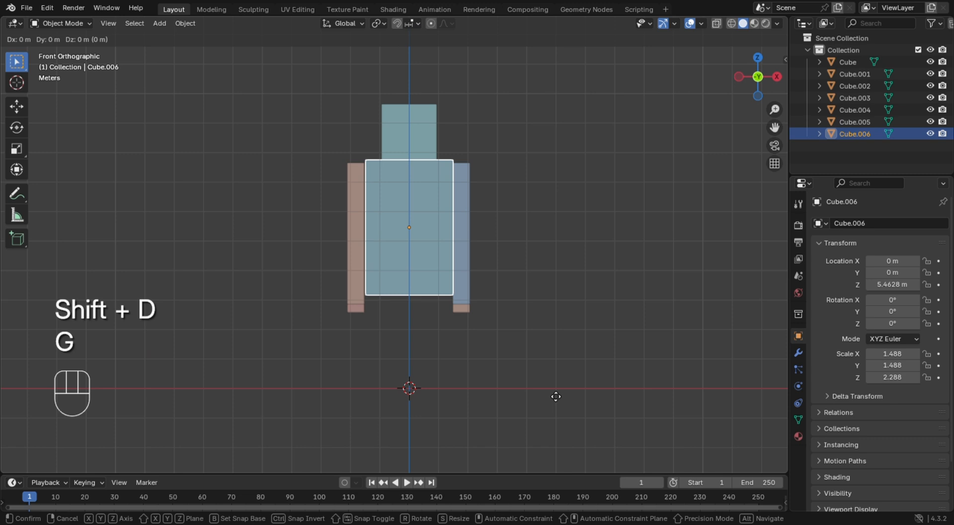
key("z")
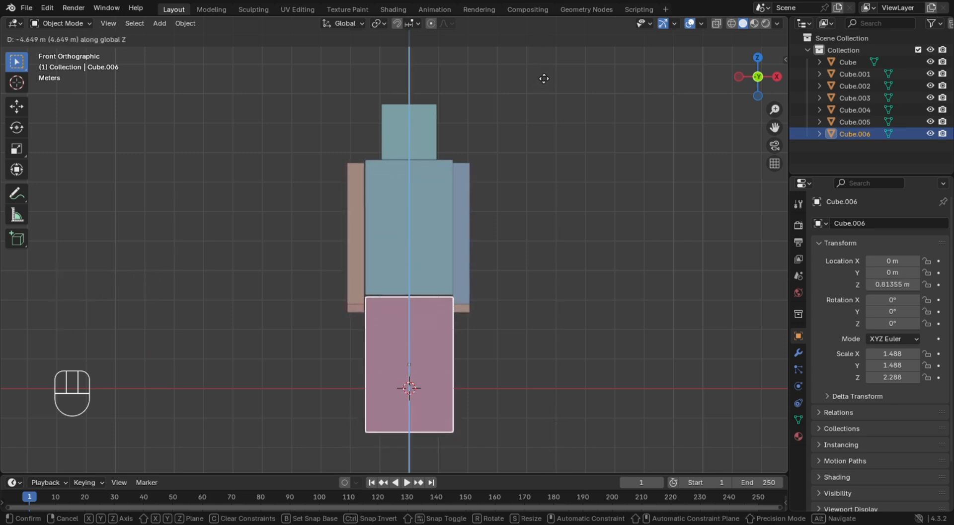
left_click(540, 74)
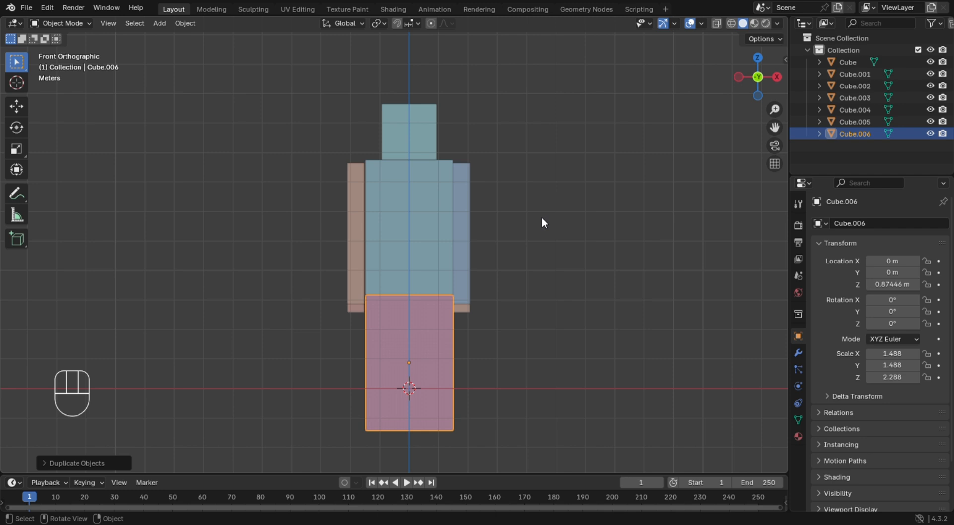
Shrink the torso copy to scales of about 0.36 in X/Y and 0.55 in Z, and place it under the torso at X -0.59 m, Z 2.62 m.
key("s")
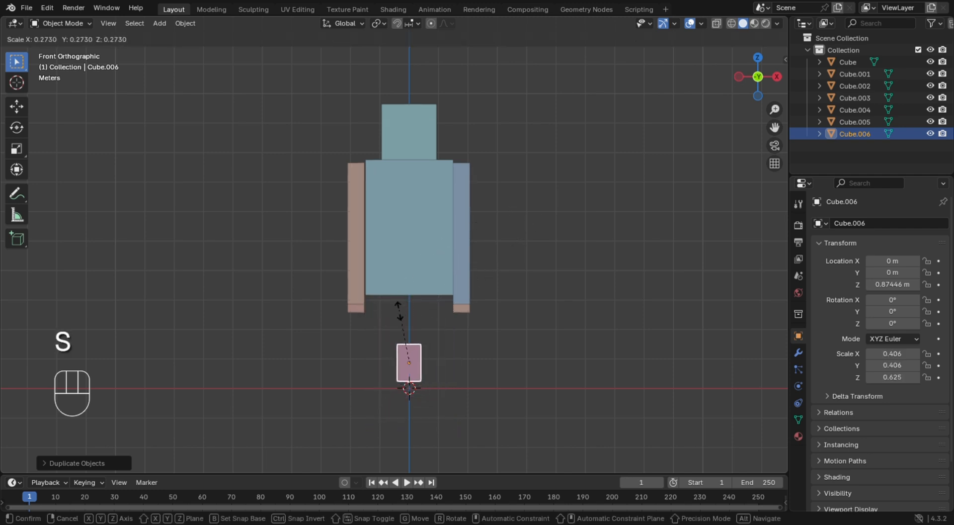
left_click(397, 315)
key("g")
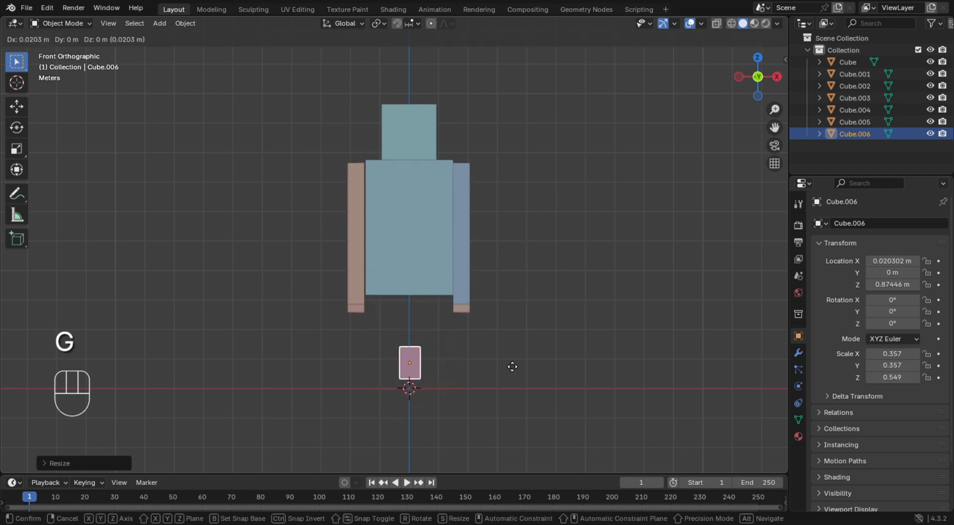
left_click(495, 315)
left_click(552, 289)
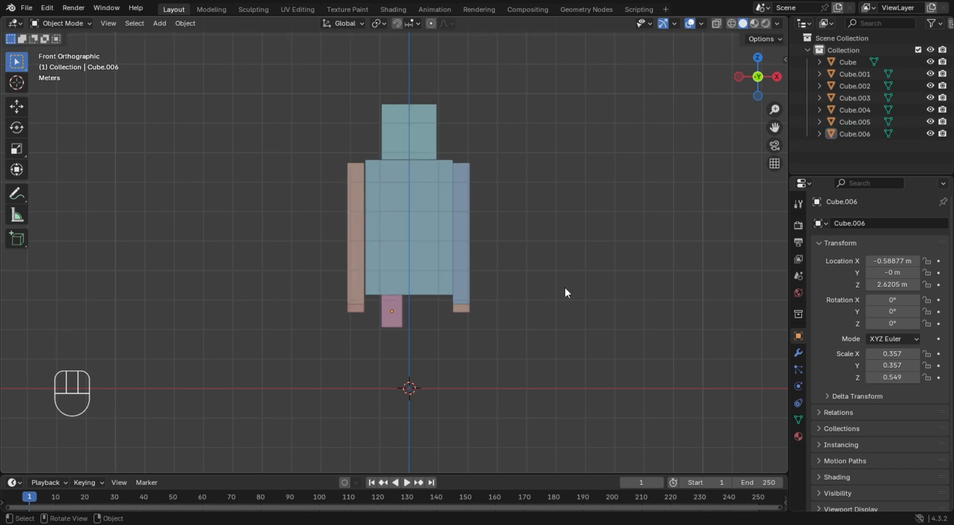
mouse_move(564, 288)
middle_mouse_down()
mouse_move(500, 303)
mouse_move(339, 208)
mouse_move(412, 214)
mouse_move(530, 304)
mouse_move(315, 256)
mouse_move(601, 274)
mouse_move(558, 294)
mouse_move(559, 285)
middle_mouse_up()
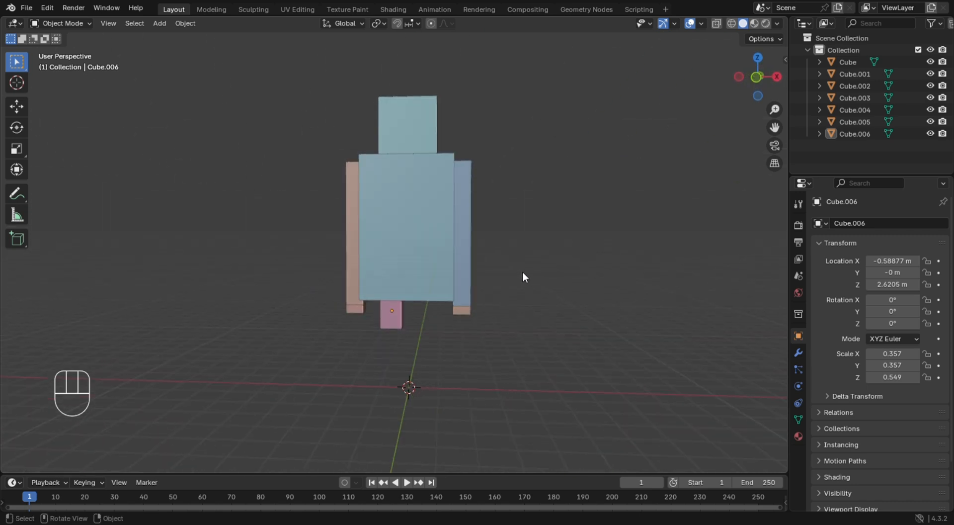
Enlarge the leg block slightly to about 0.37 in X and Y, and stretch it along Z to a scale of about 2.71.
key("KP_1")
left_click(390, 311)
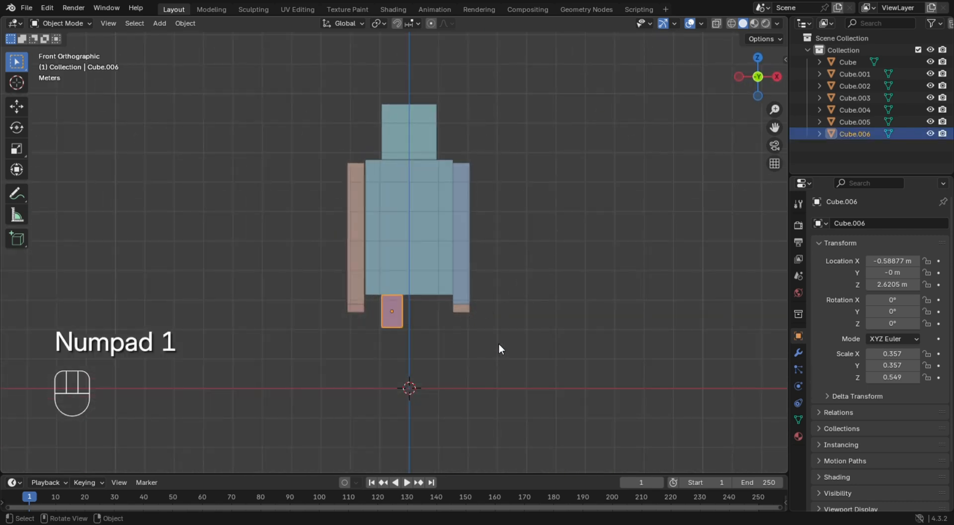
key("s")
left_click(501, 348)
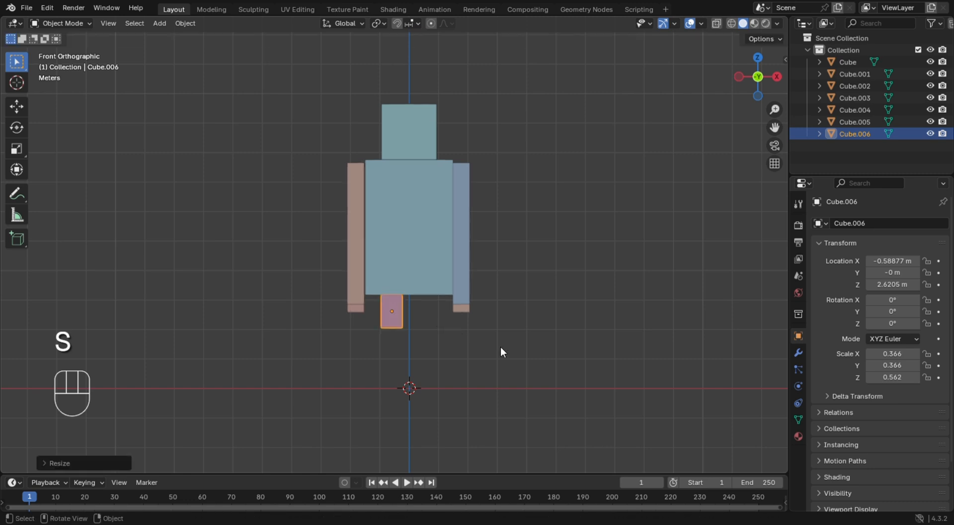
key("s")
key("z")
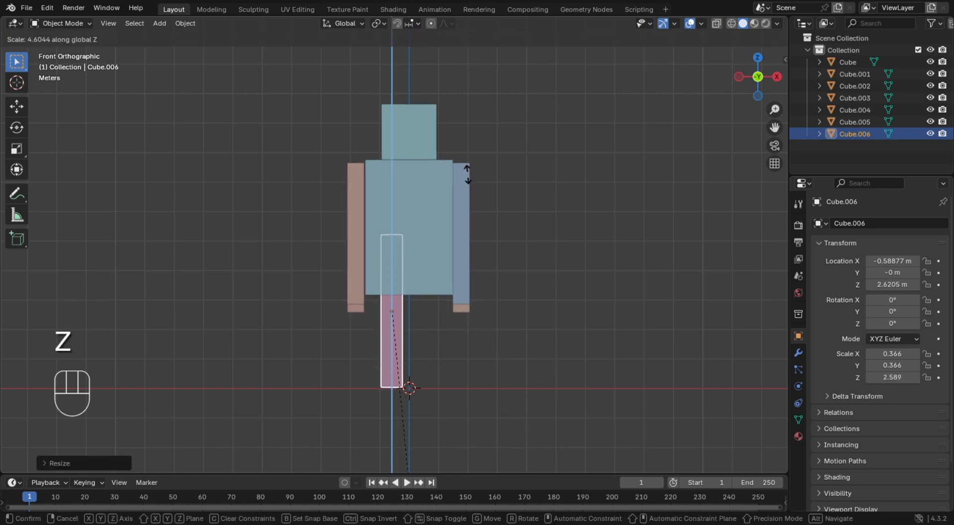
left_click(466, 218)
key("alt+z")
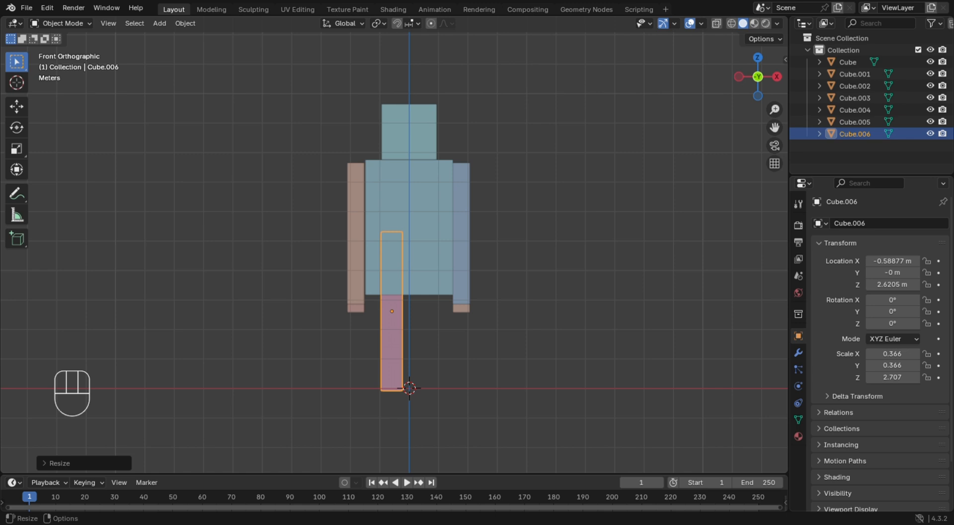
key("z")
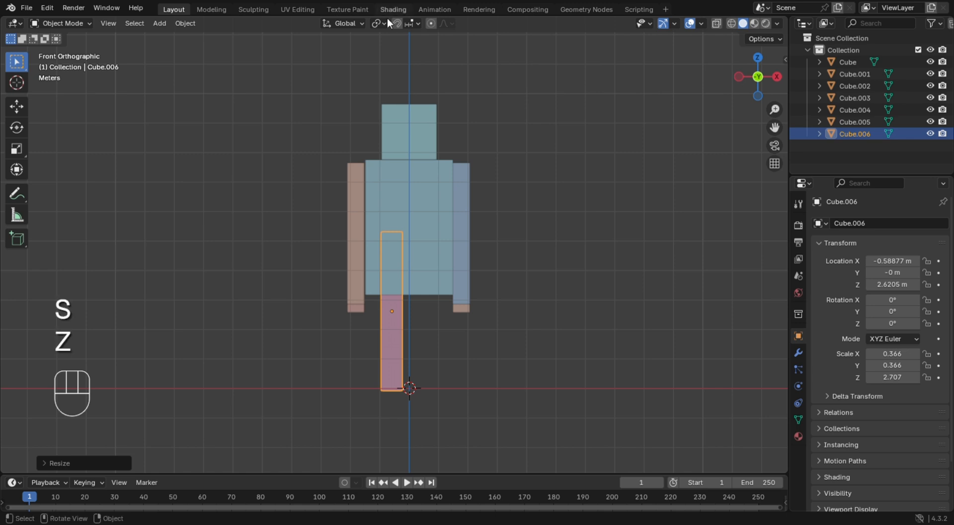
left_click(571, 379)
Lower the leg along Z to about 0.51 m so its upper end meets the underside of the torso.
left_click(400, 341)
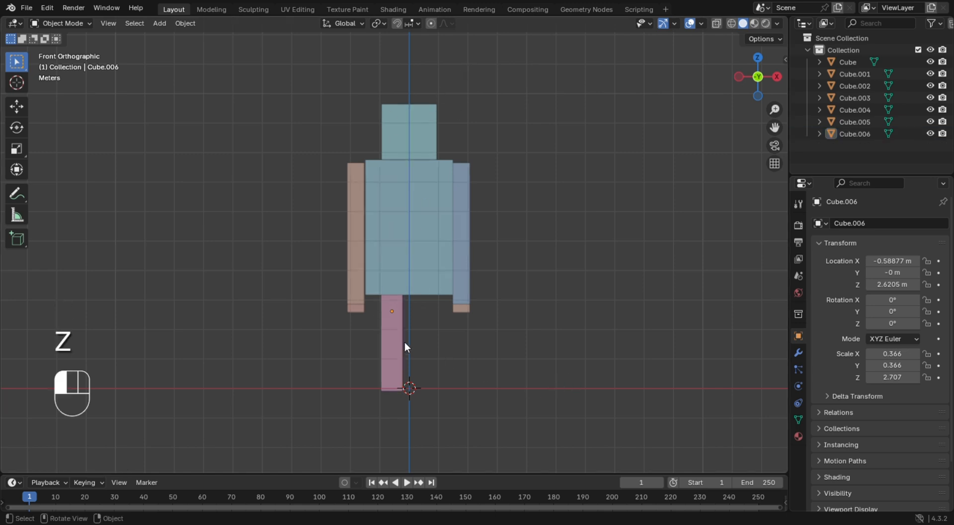
key("g")
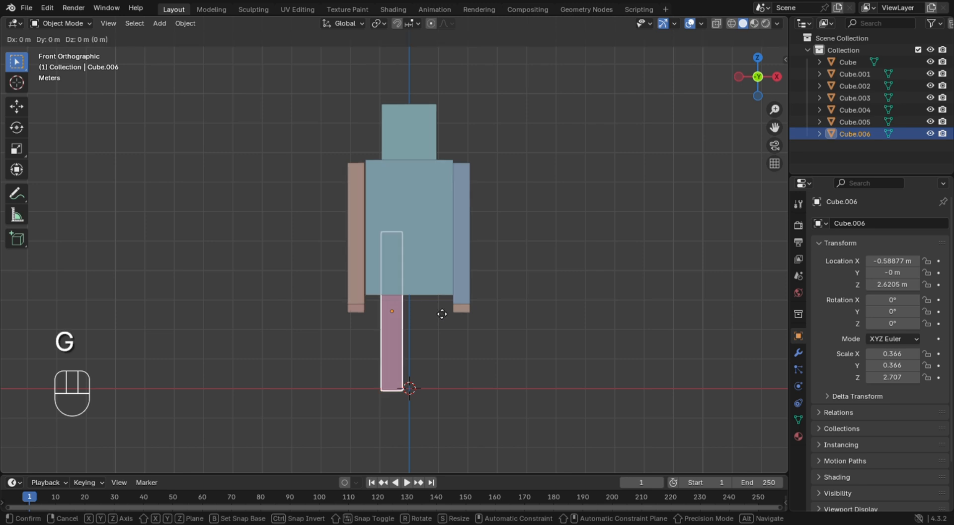
key("z")
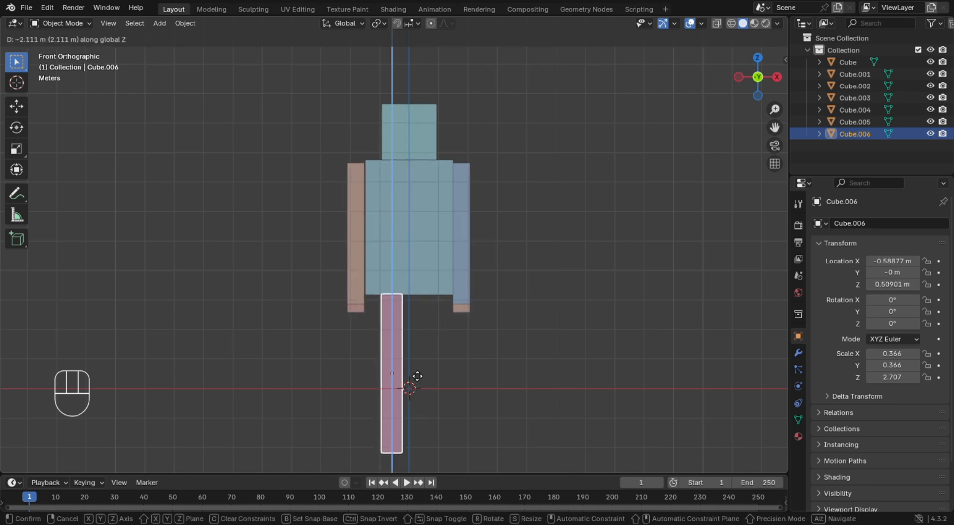
left_click(416, 377)
middle_click_drag(556, 243, 562, 280)
Duplicate the leg in front view and move the copy along X to about 0.85 m for the second leg.
key("KP_1")
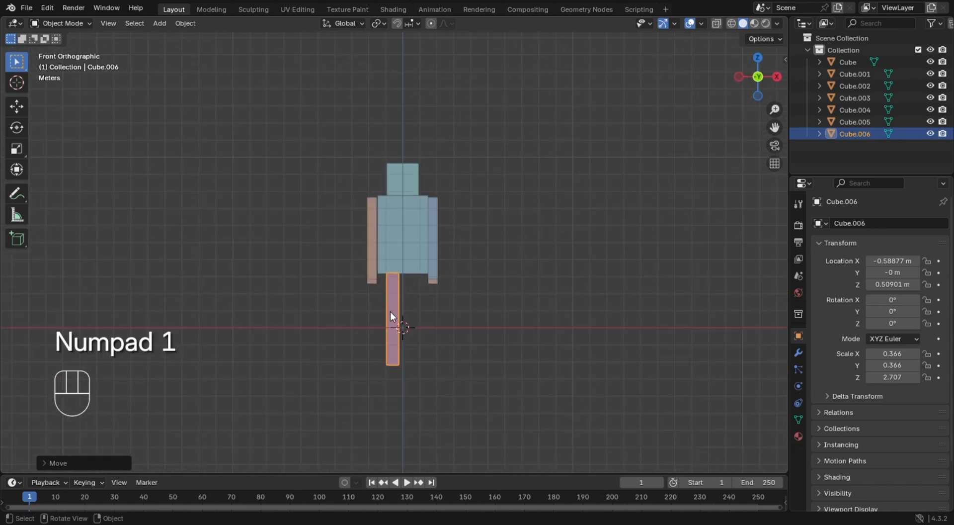
key("shift+d")
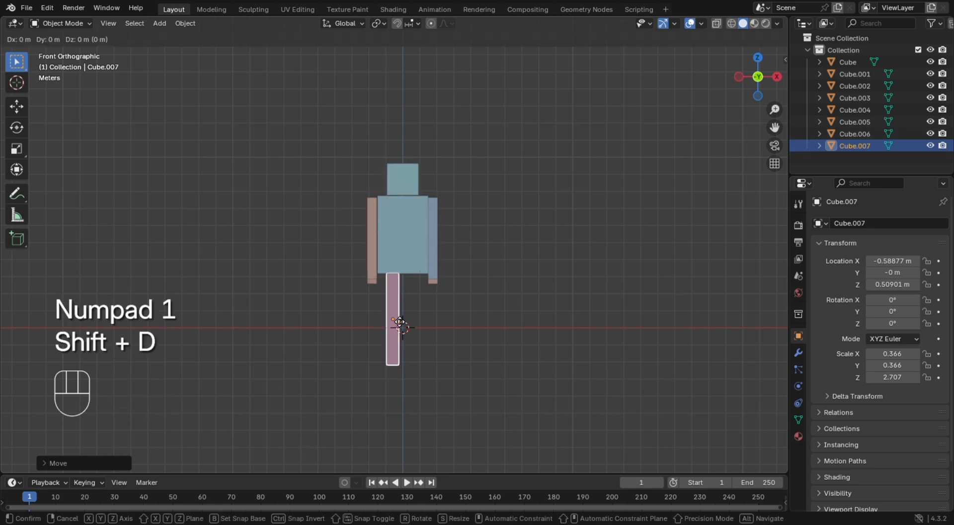
key("g")
key("x")
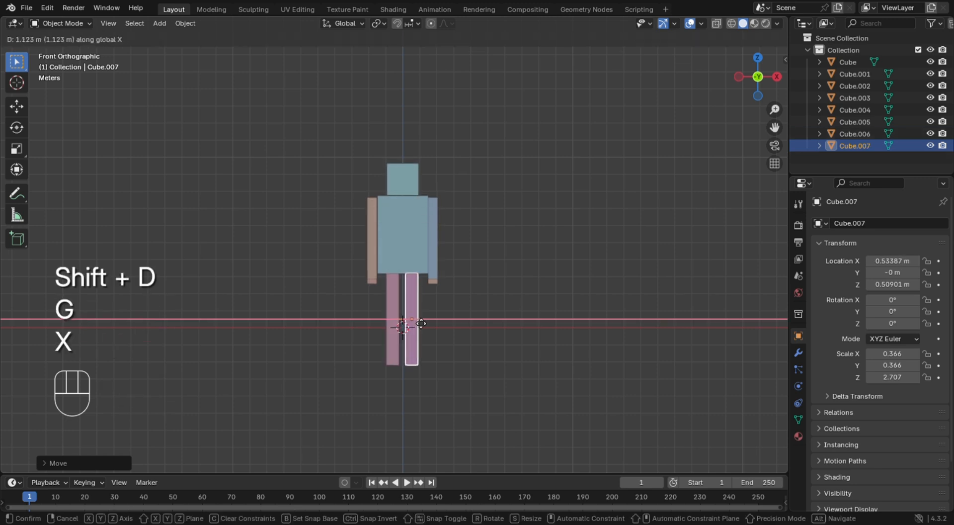
left_click(424, 326)
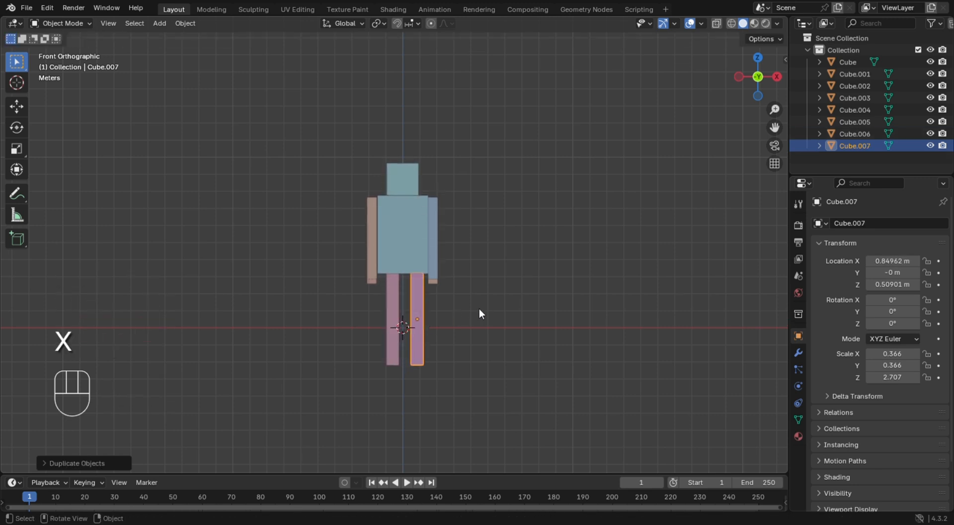
Examine the assembled robot from several angles, checking the proportions and placement of its head, torso, arms and legs.
left_click(625, 221)
middle_click_drag(624, 221, 644, 260)
middle_click_drag(454, 240, 276, 228)
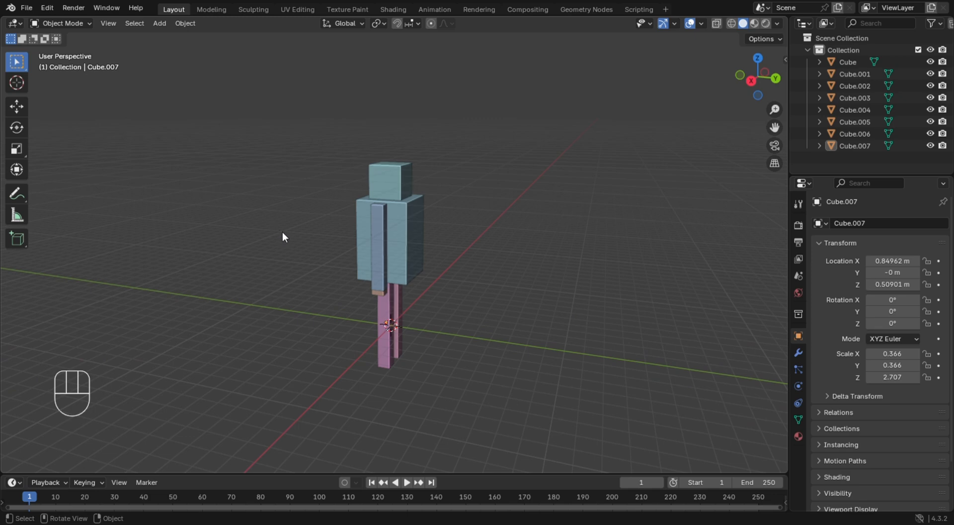
middle_click_drag(350, 223, 356, 228)
scroll(357, 229, "up", 10)
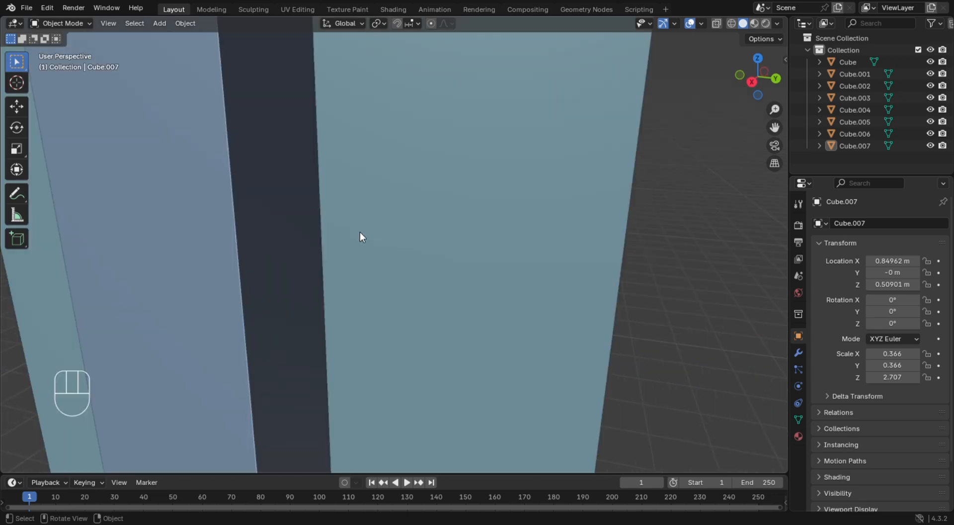
scroll(364, 239, "down", 4)
scroll(366, 247, "down", 8)
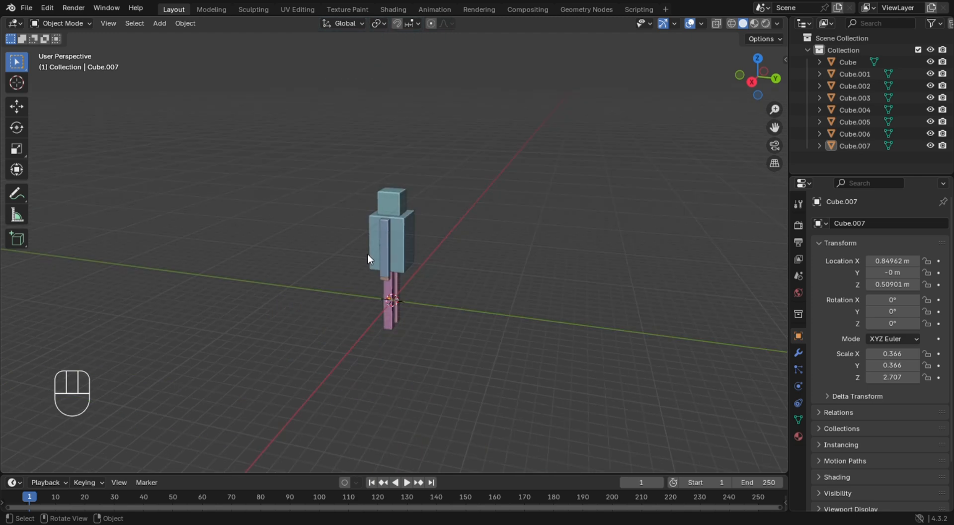
middle_click_drag(456, 269, 408, 214)
scroll(454, 234, "up", 4)
scroll(461, 264, "down", 5)
scroll(429, 256, "up", 1)
Isolate the head cube in local view and show it at an angle in perspective.
left_click(420, 167)
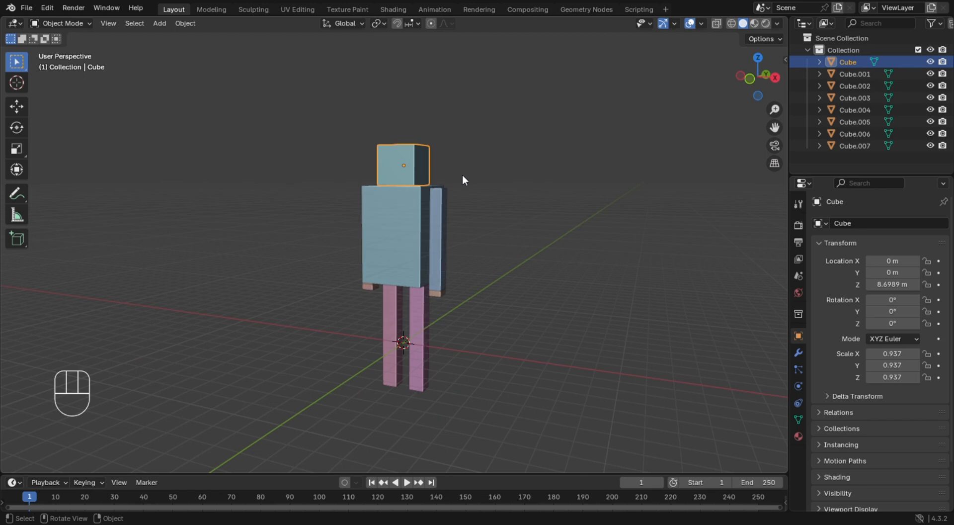
key("KP_1")
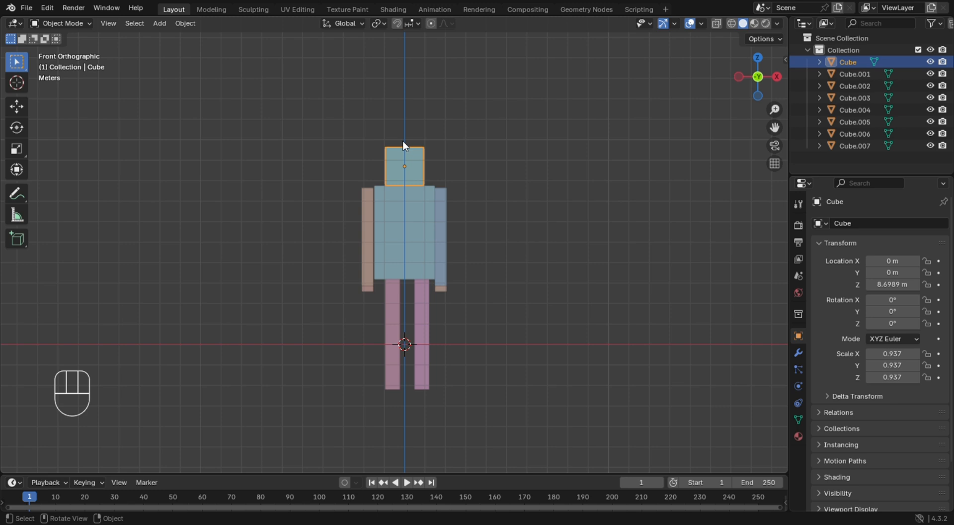
key("KP_Divide")
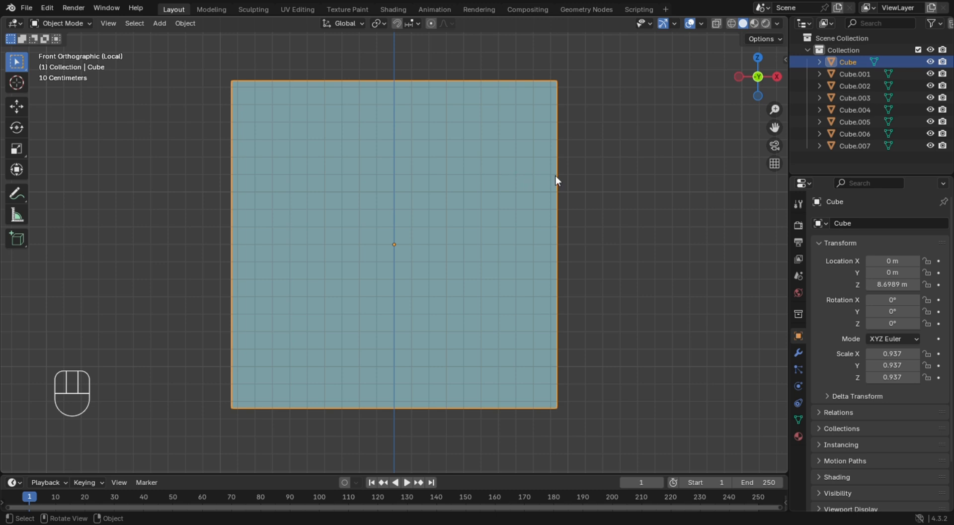
scroll(559, 179, "down", 1)
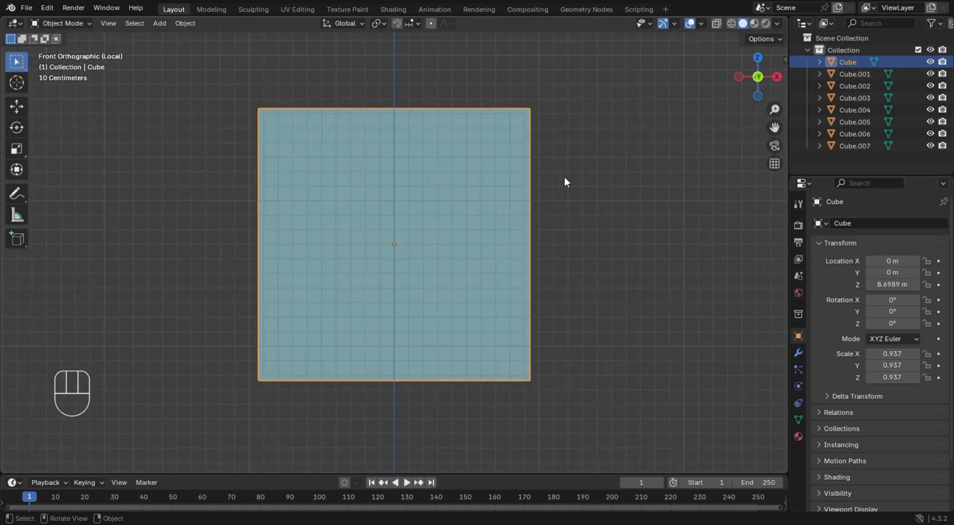
key("KP_Divide")
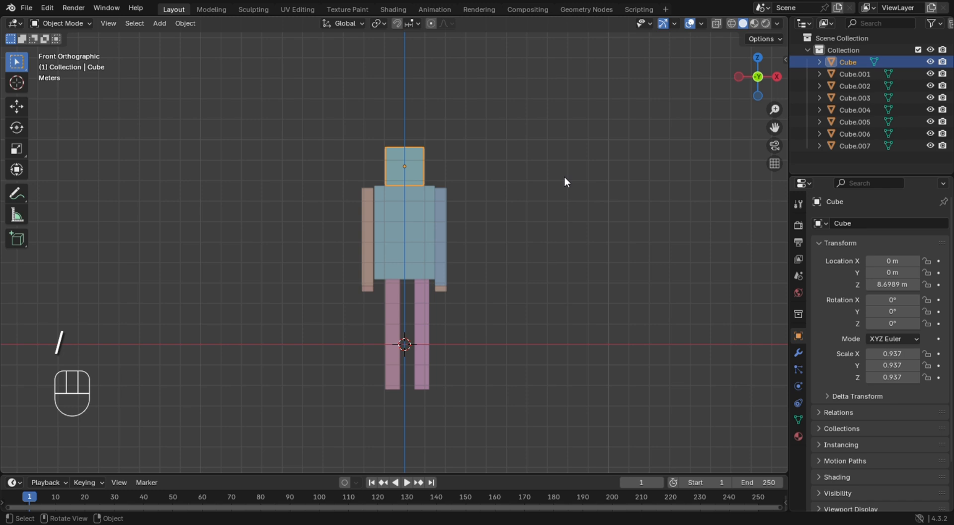
key("KP_Divide")
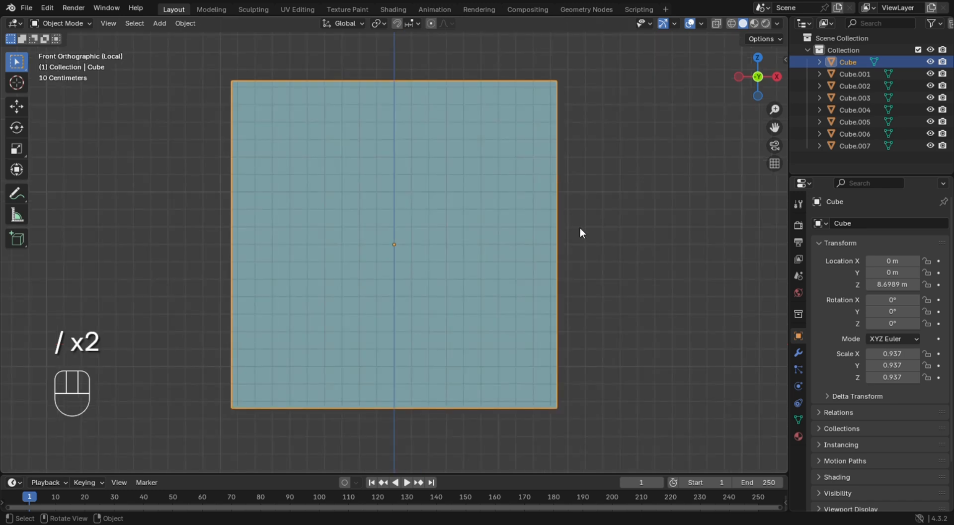
middle_click_drag(468, 203, 504, 213)
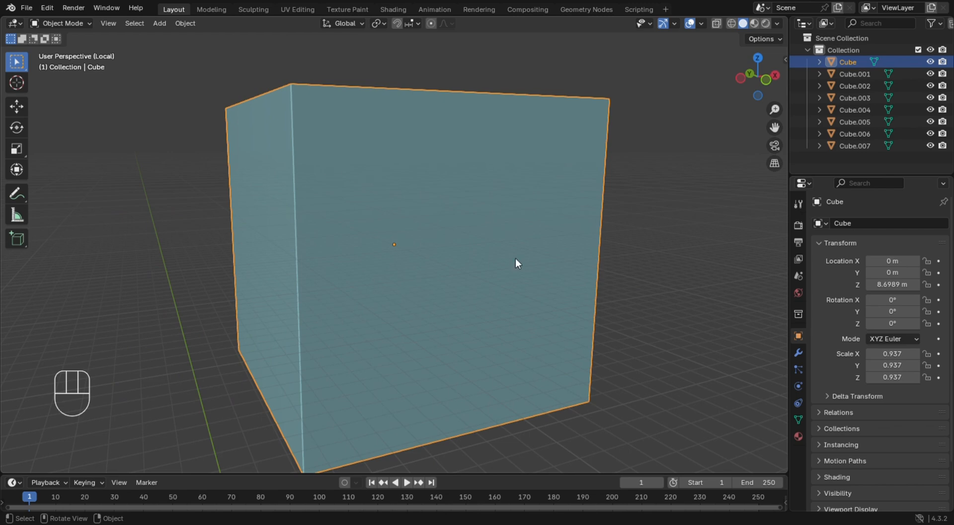
scroll(546, 222, "down", 5)
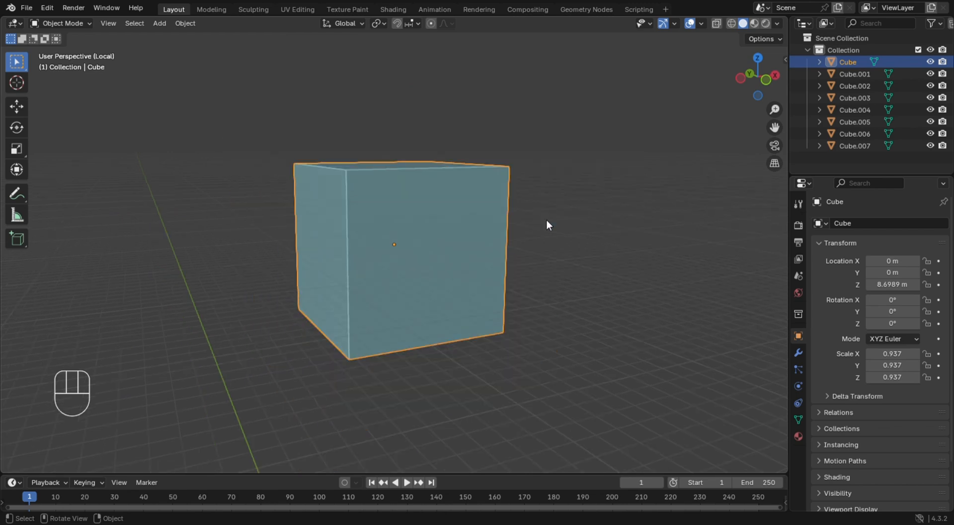
In front view, place the 3D cursor at the head's upper edge, about X 0.46 m, Z 9.67 m, and add a Bézier curve there.
middle_click_drag(545, 220, 517, 242)
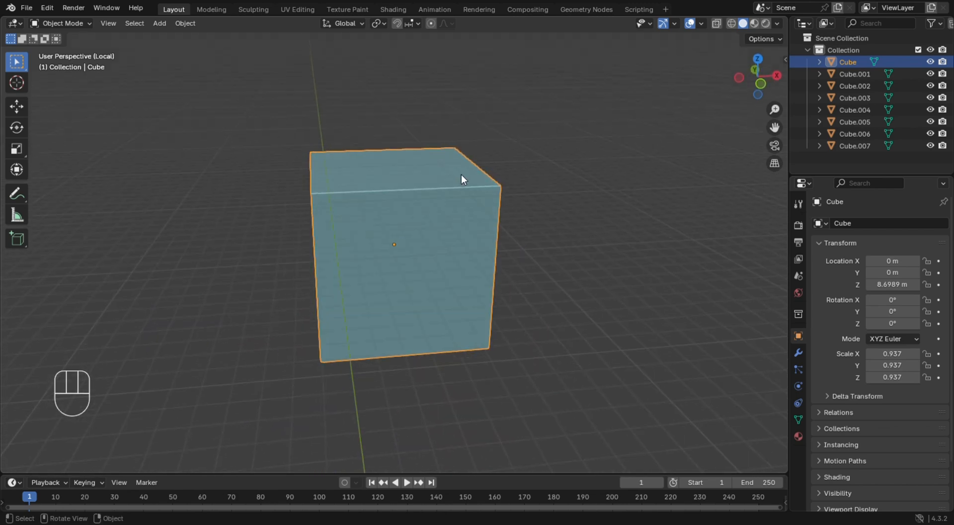
key("KP_1")
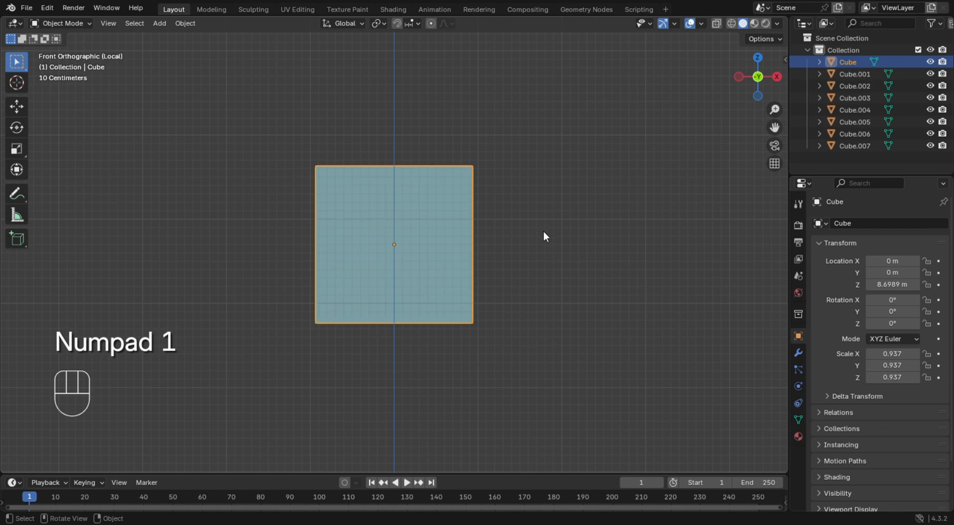
left_click(462, 163)
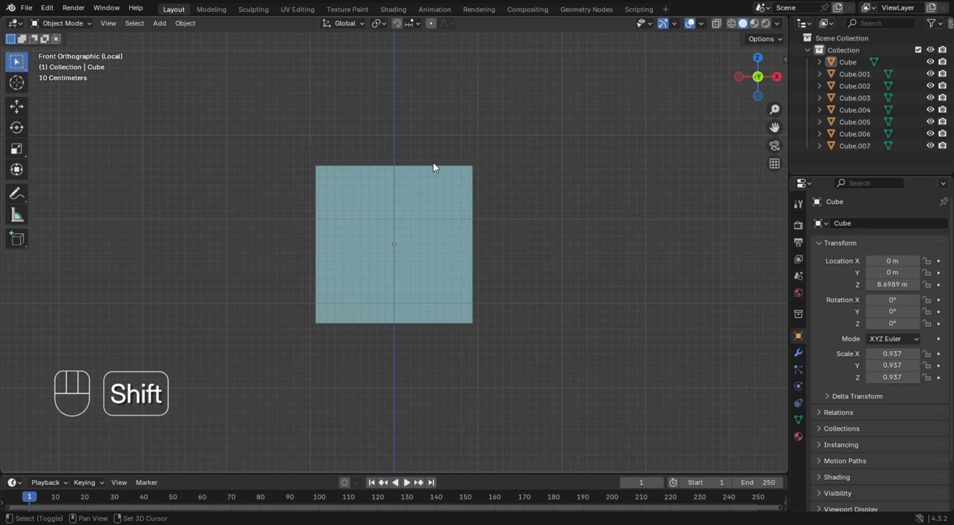
right_click(432, 162, "shift")
key("shift+a")
mouse_move(456, 175)
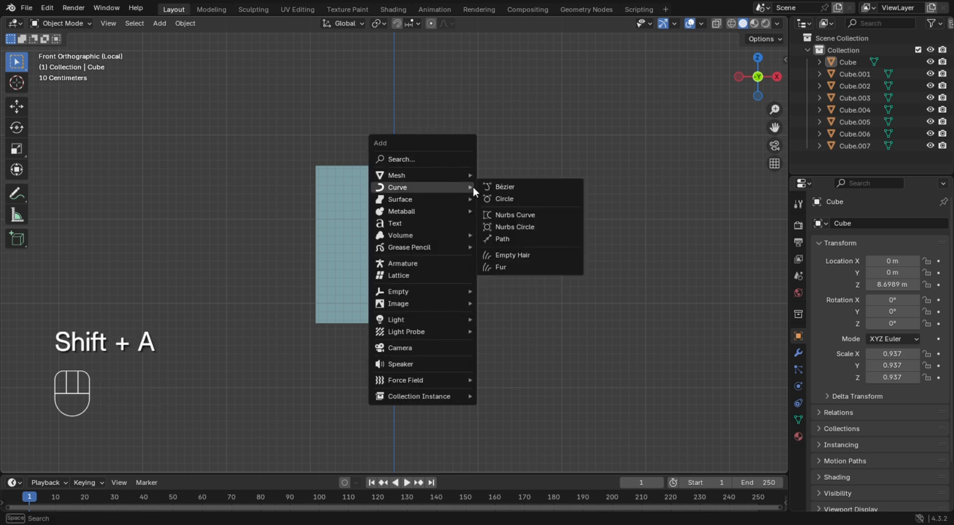
left_click(495, 186)
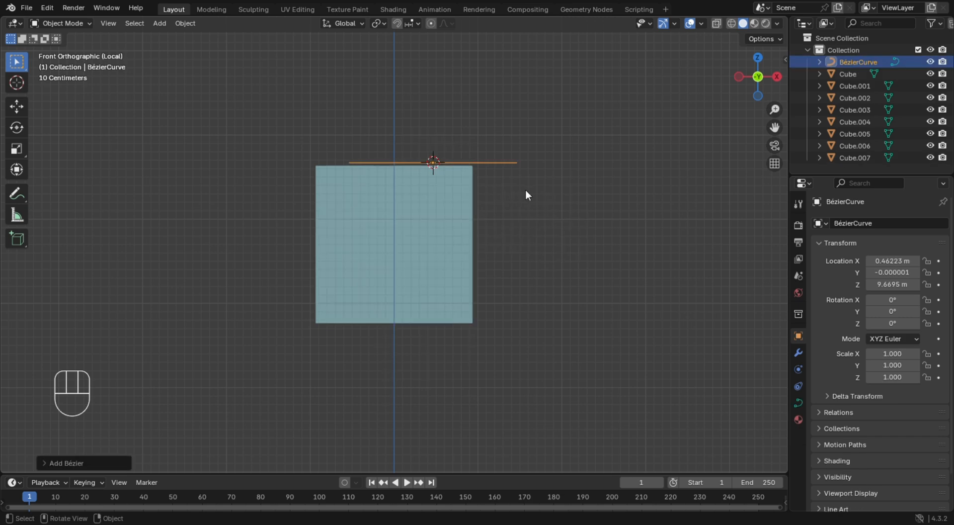
Thicken the Bézier curve into a thin tube with a round bevel depth of 0.02 m.
middle_click_drag(566, 213, 522, 242)
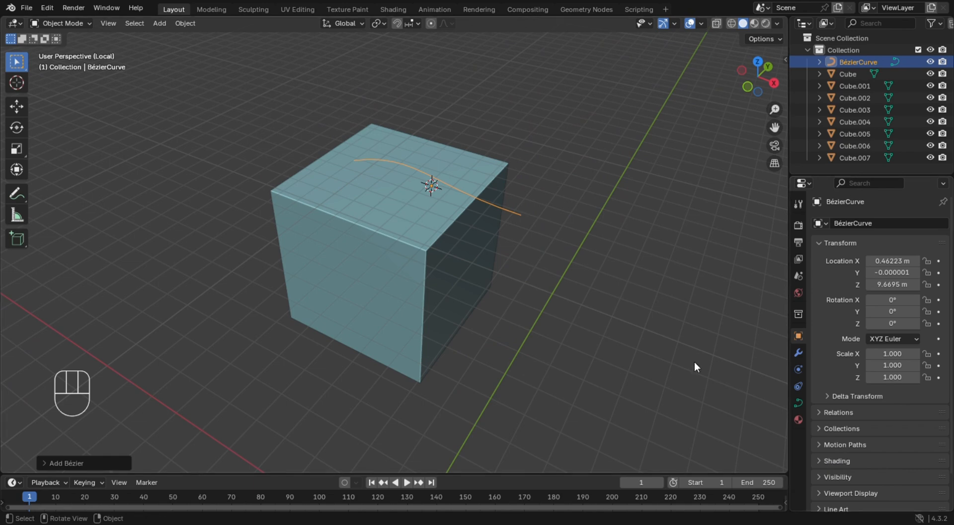
left_click(794, 403)
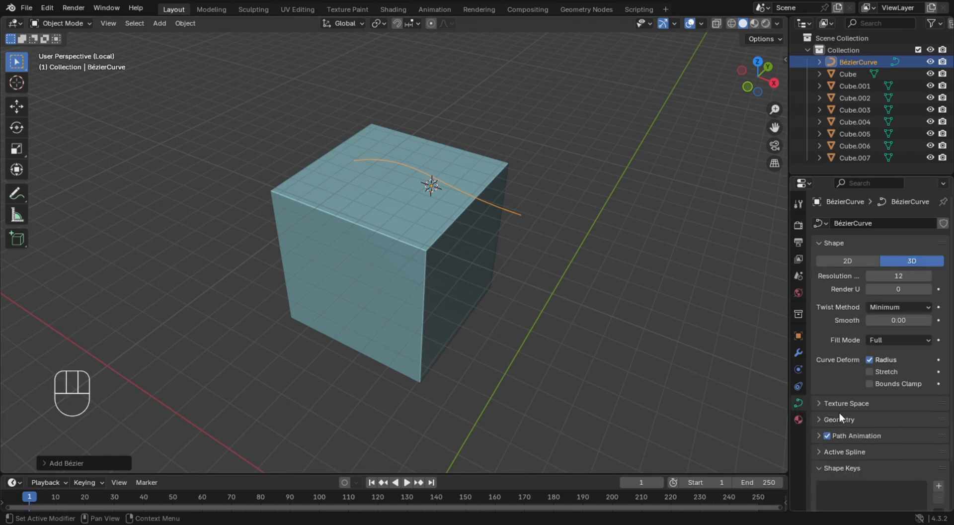
left_click(815, 418)
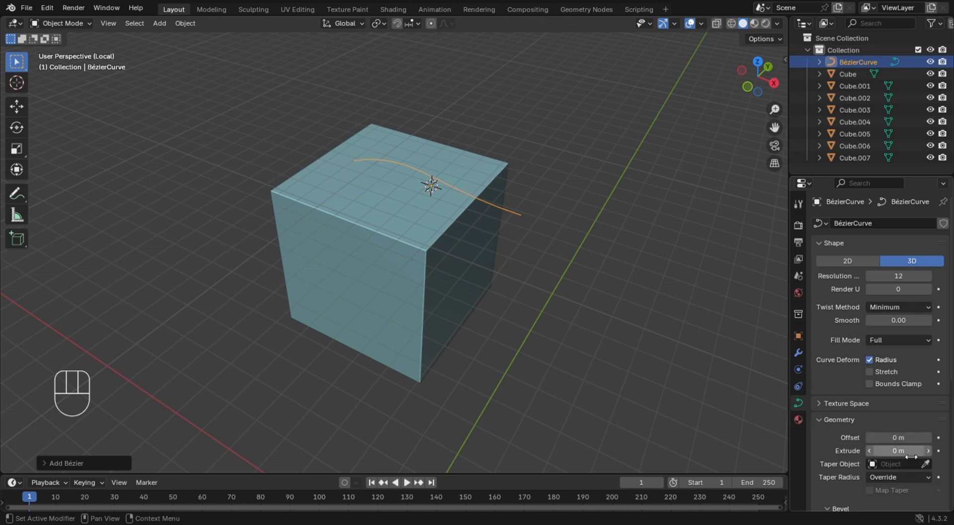
scroll(904, 454, "down", 6)
scroll(903, 454, "down", 3)
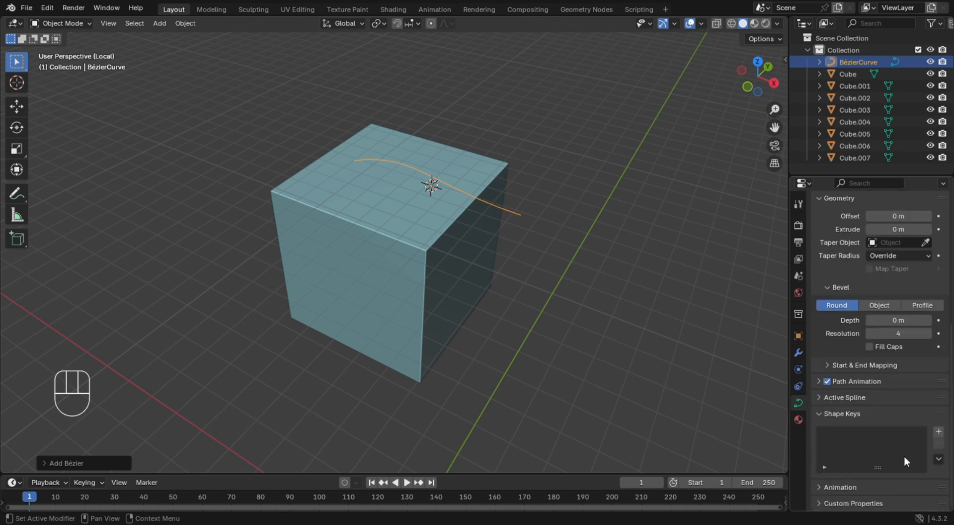
left_click(928, 319)
left_click(928, 320)
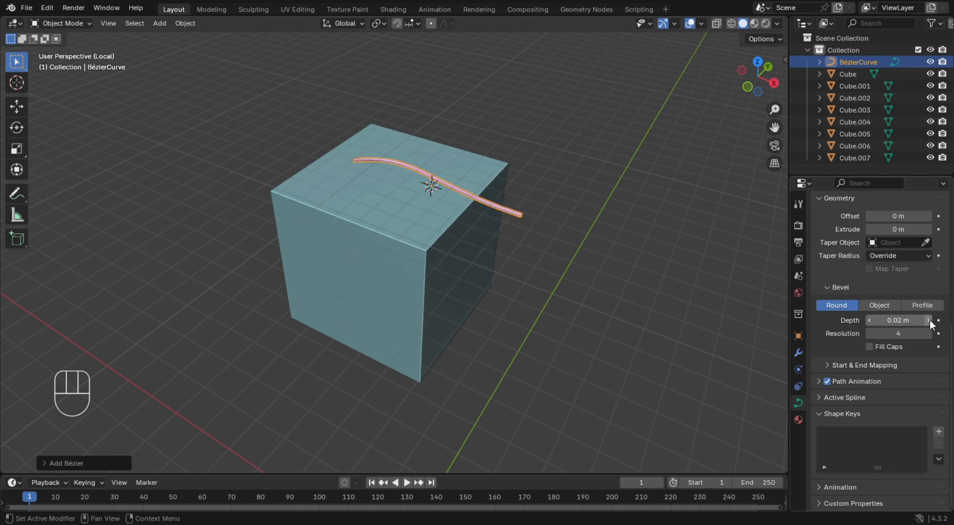
left_click(928, 320)
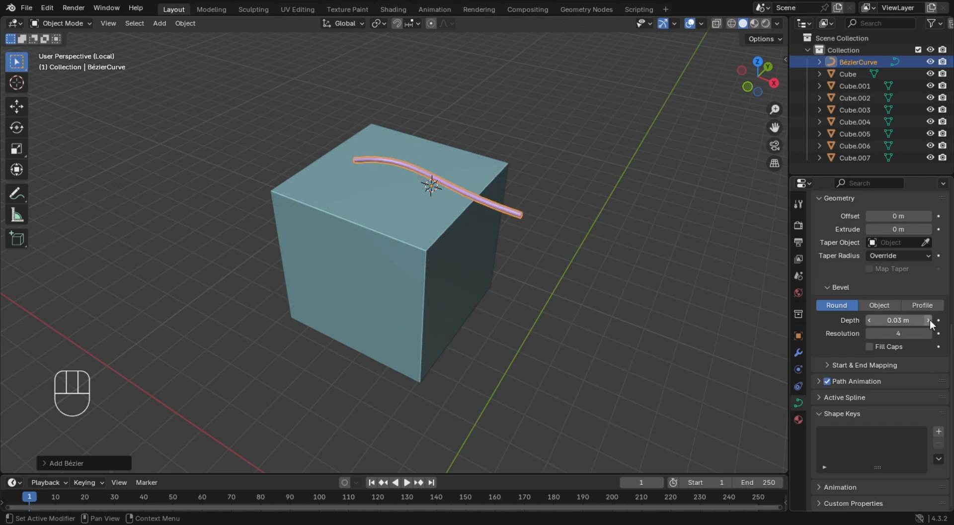
left_click(868, 321)
Rotate the curve to stand nearly upright and scale it down as an antenna stem.
middle_click_drag(495, 291, 535, 264)
key("r")
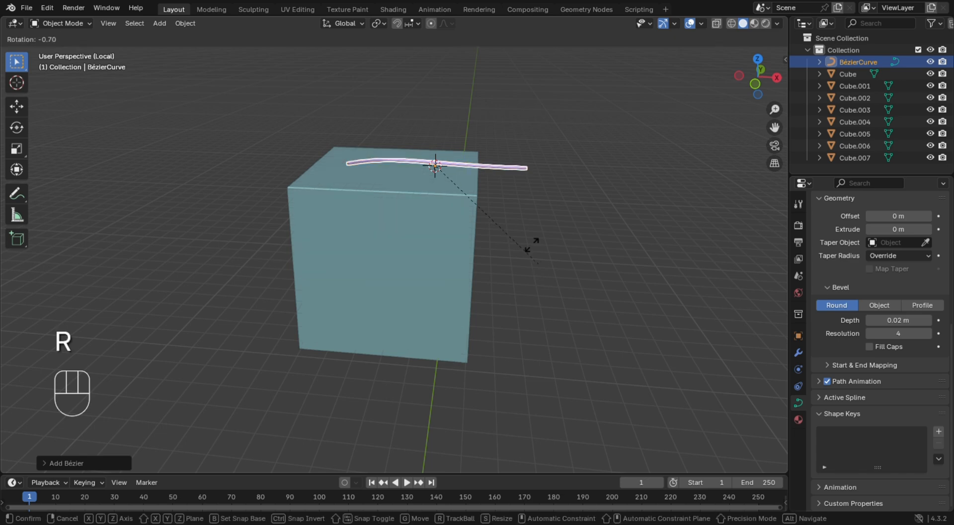
left_click(472, 136)
key("s")
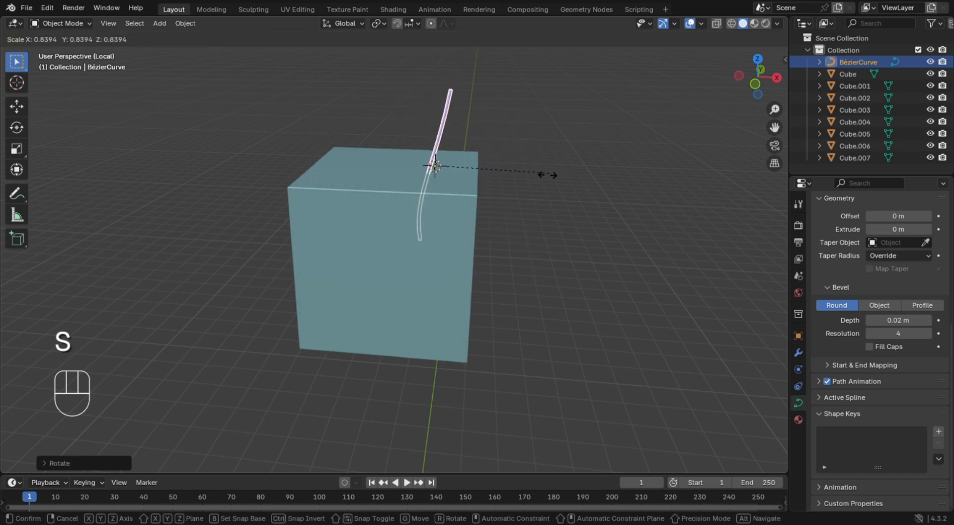
left_click(502, 205)
Raise the antenna stem along Z so that its lower end meets the head's upper face, and deselect it.
key("g")
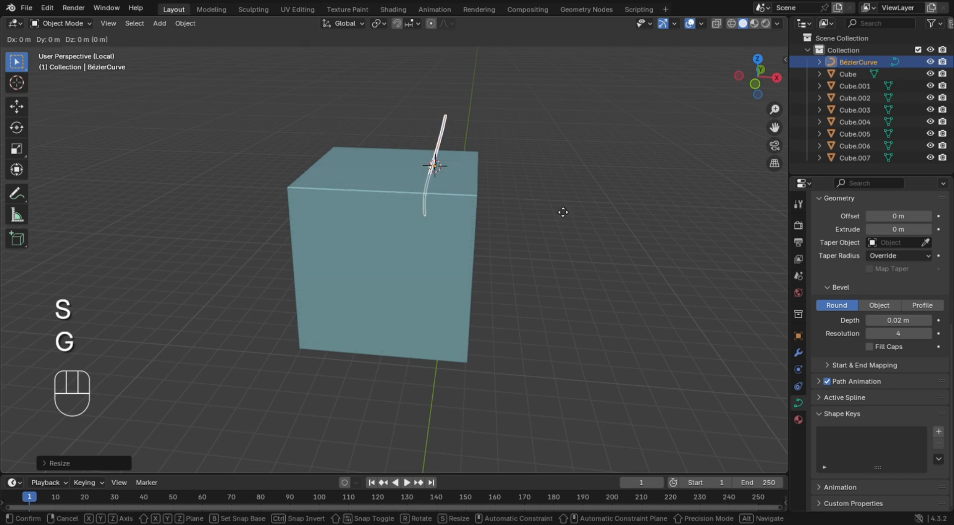
key("z")
left_click(574, 183)
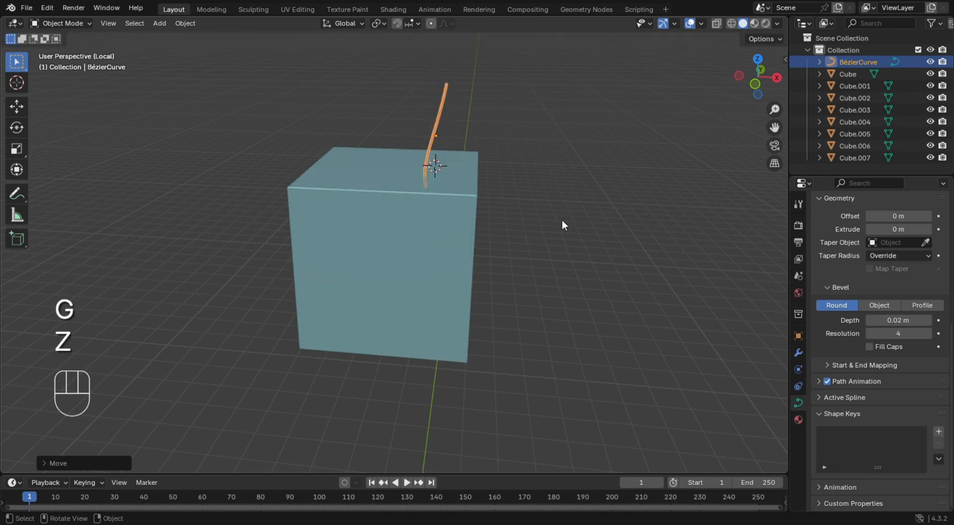
mouse_move(561, 219)
middle_mouse_down()
mouse_move(589, 192)
mouse_move(557, 235)
middle_mouse_up()
left_click(567, 219)
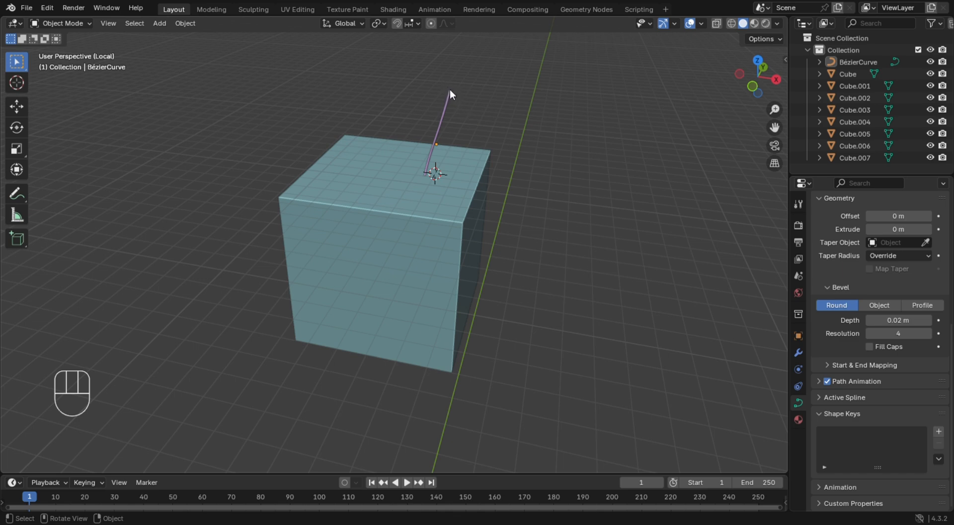
Place the 3D cursor at the antenna stem's upper tip and add a UV sphere there.
key("shift")
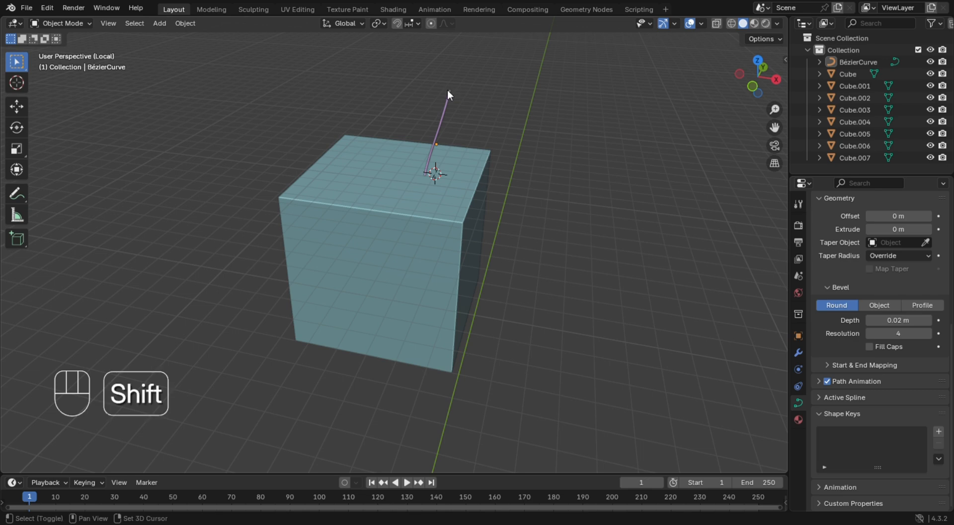
right_click(449, 91, "shift")
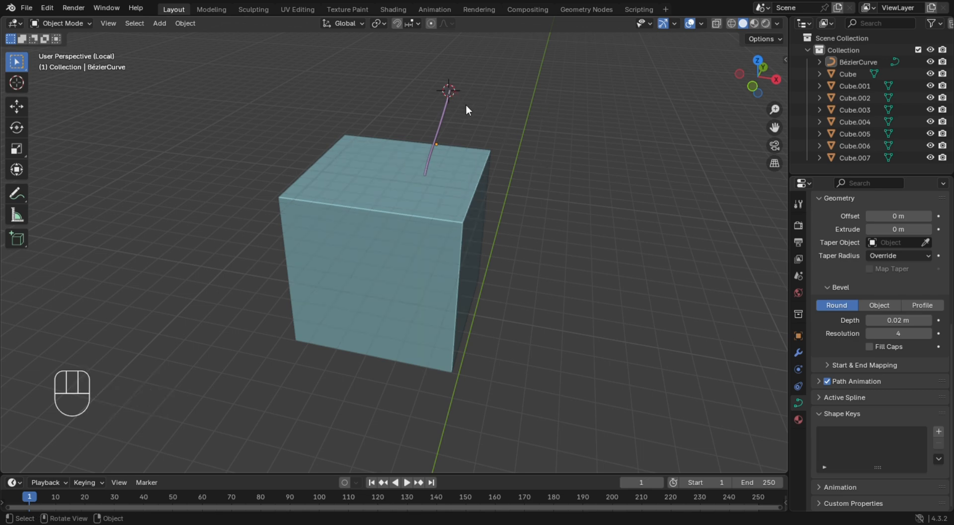
key("shift")
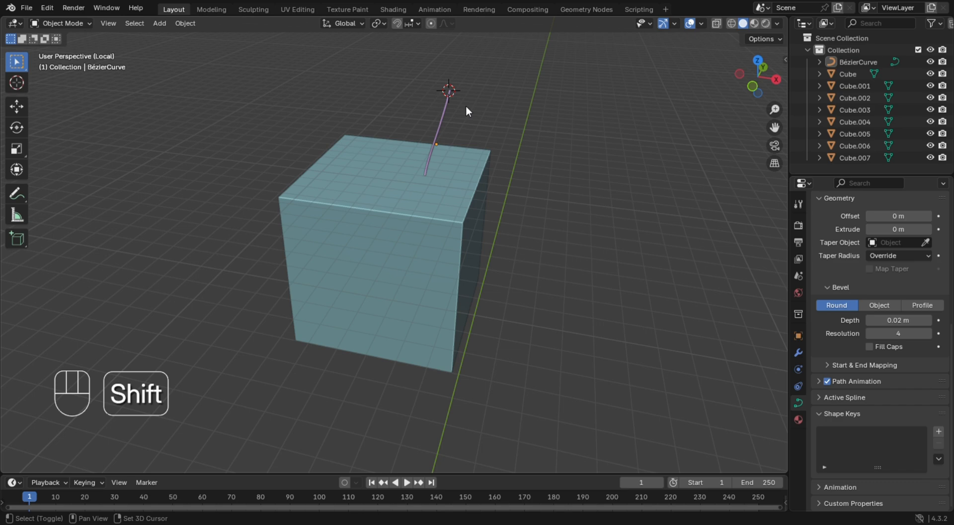
key("shift+a")
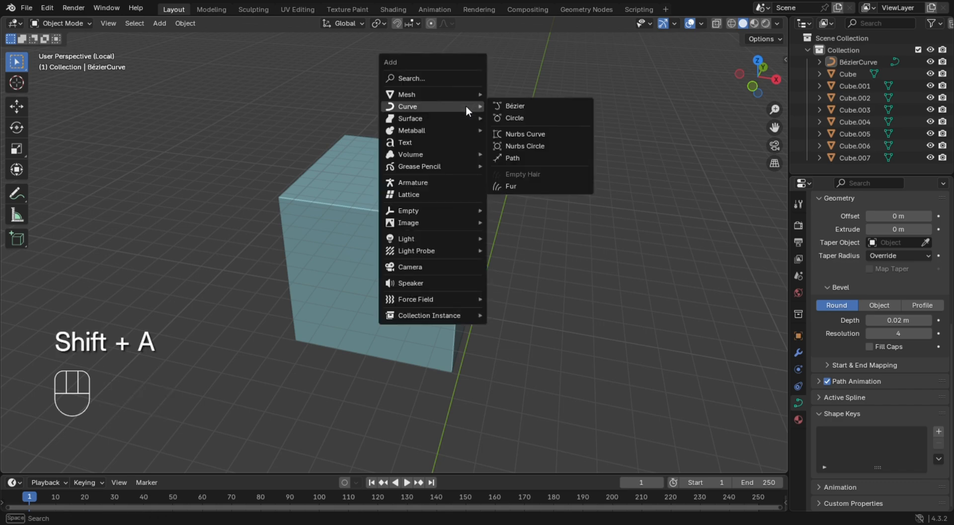
mouse_move(470, 94)
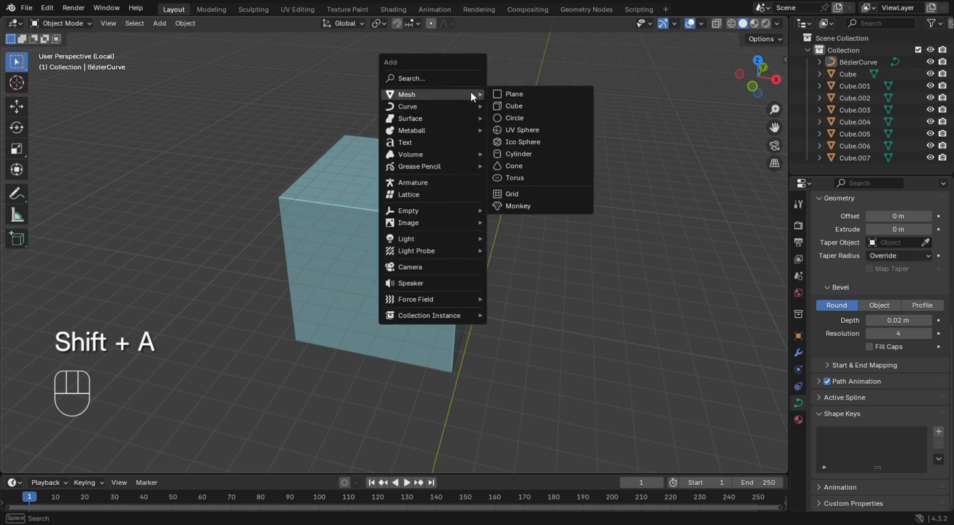
left_click(517, 132)
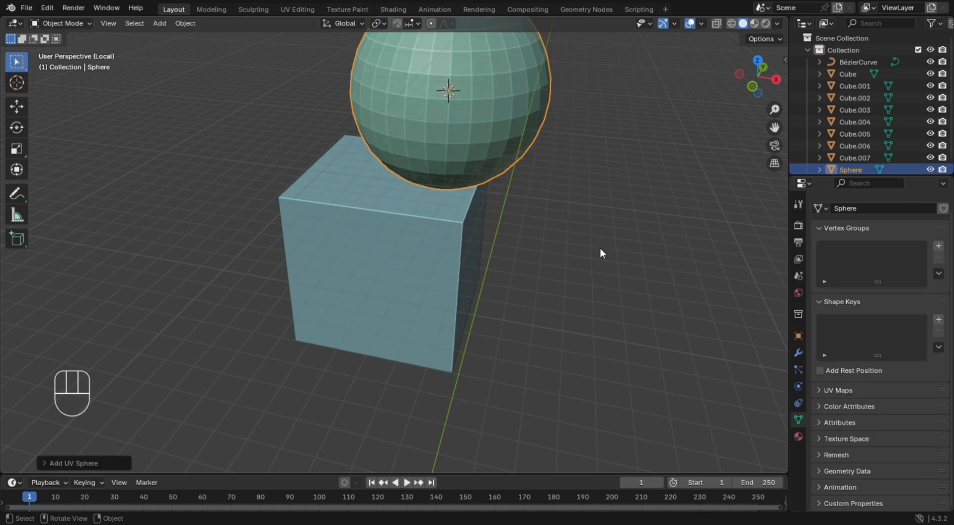
Scale the UV sphere down to about 0.12 and seat it on the antenna's tip.
key("s")
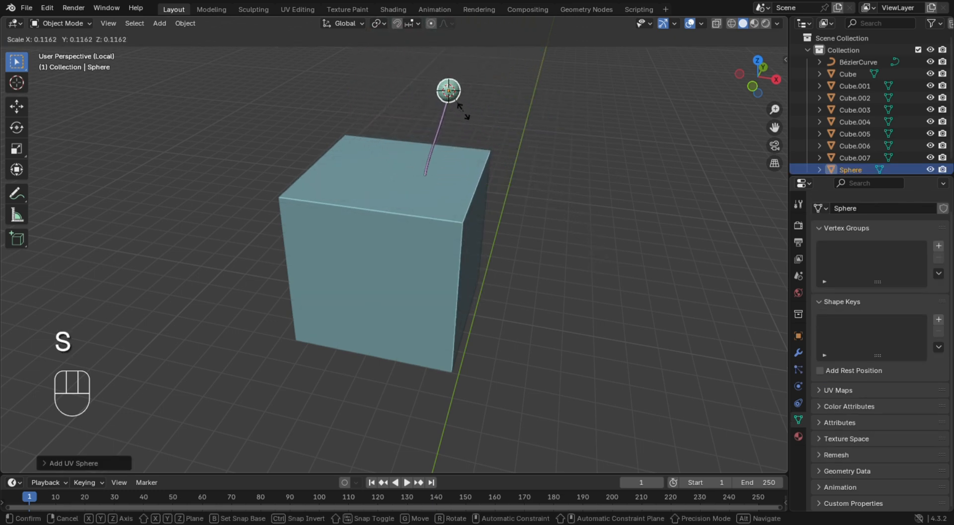
left_click(464, 109)
left_click(517, 165)
middle_click_drag(598, 222, 616, 151)
right_click_drag(776, 254, 772, 256, "shift")
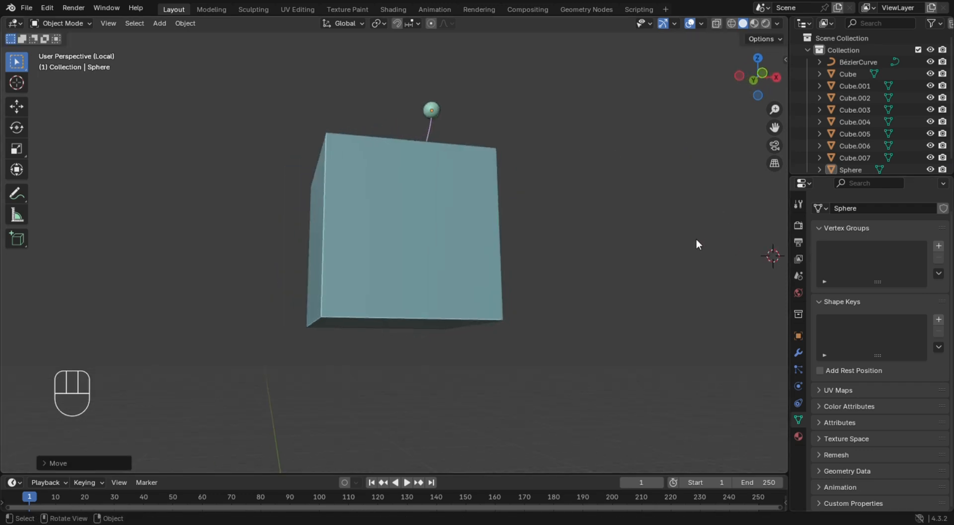
middle_click_drag(574, 151, 522, 179)
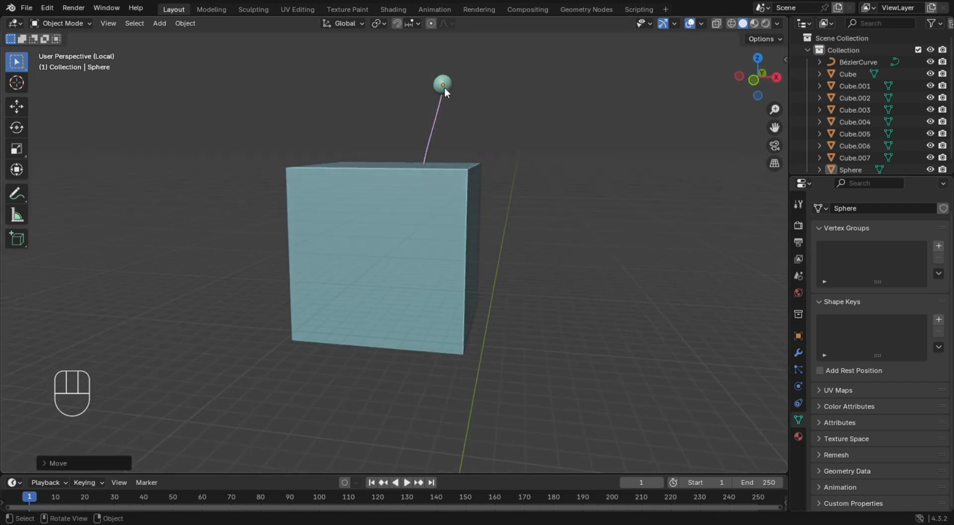
Fine-tune the scale of the sphere on the antenna's tip and deselect it.
left_click(443, 86)
key("s")
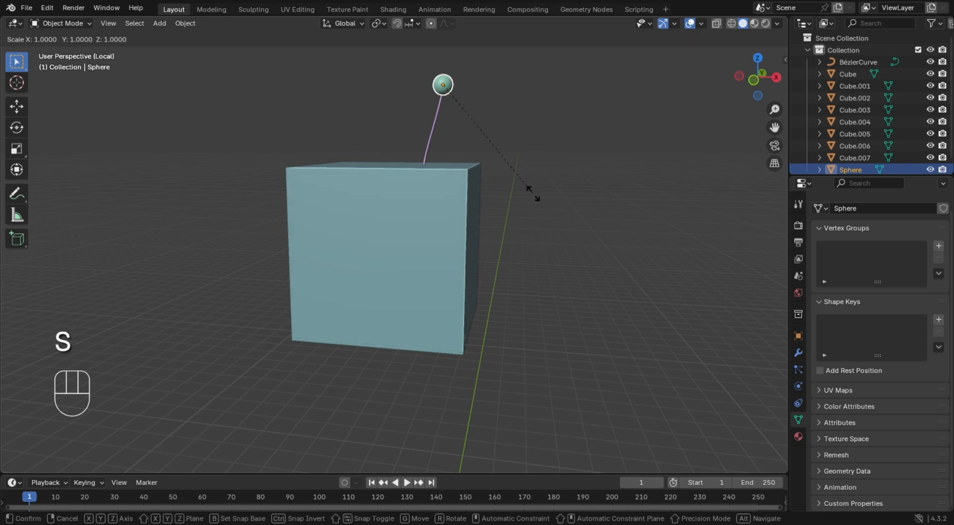
left_click(528, 189)
left_click(549, 206)
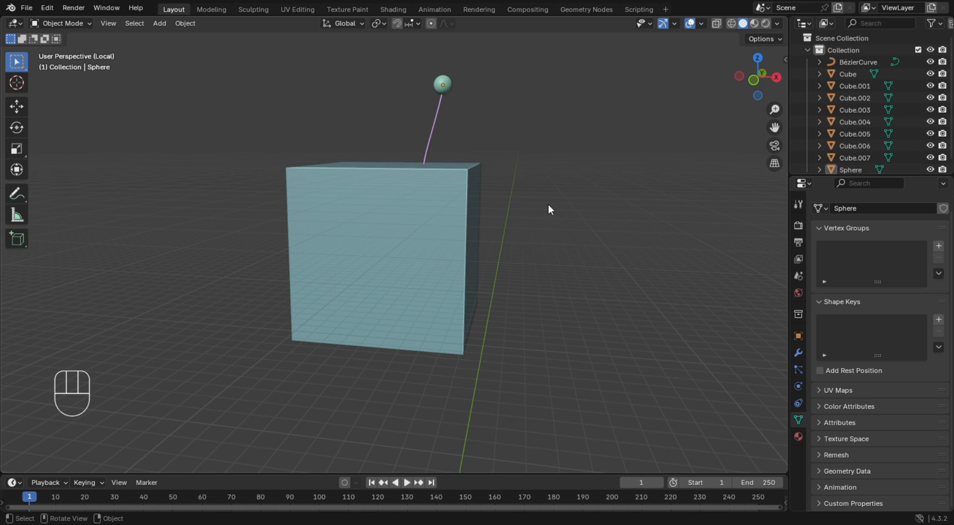
Place the 3D cursor on the upper-left area of the head's front face and add a cylinder there.
middle_click_drag(518, 216, 426, 203)
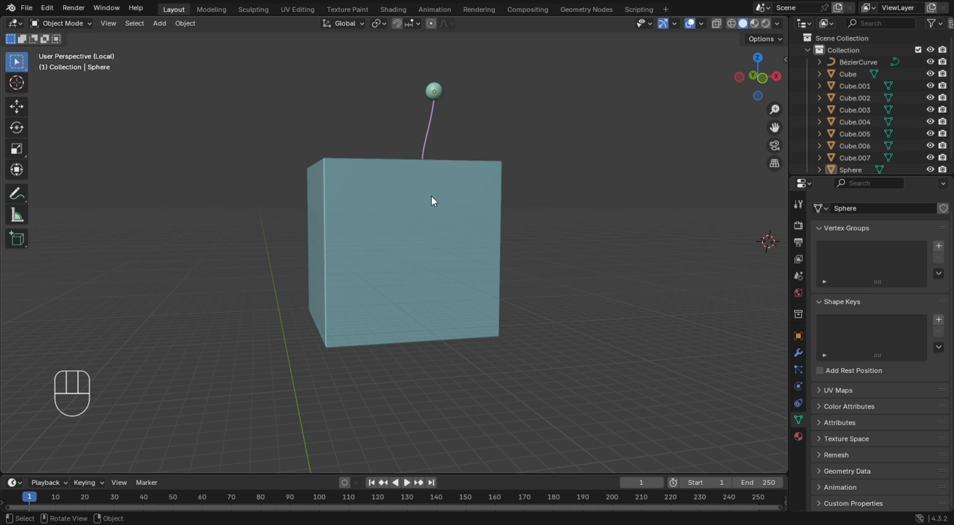
key("shift")
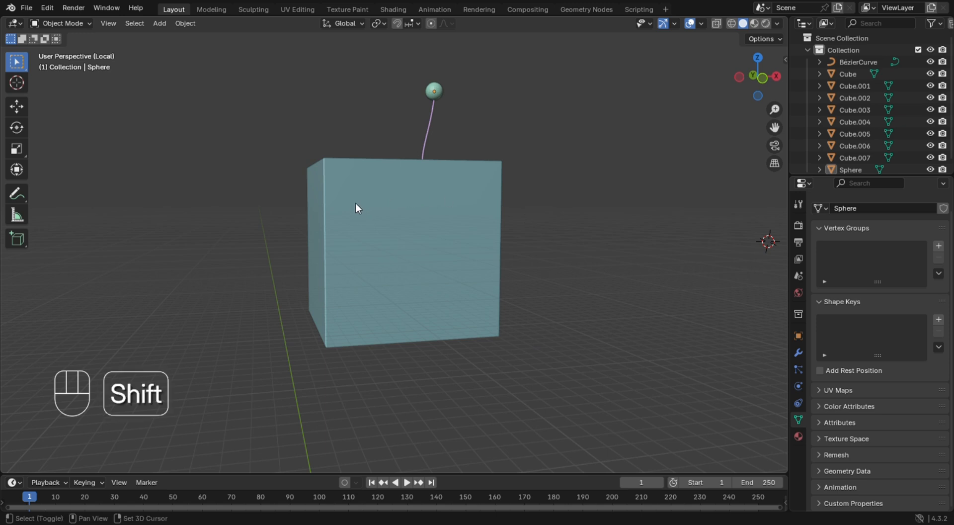
right_click(354, 202, "shift")
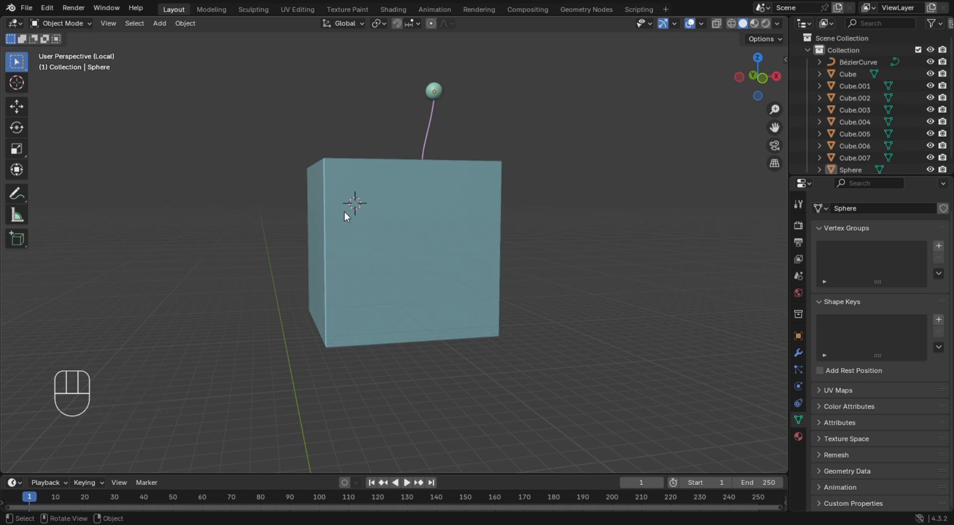
right_click(363, 208, "shift")
key("shift+a")
mouse_move(449, 260)
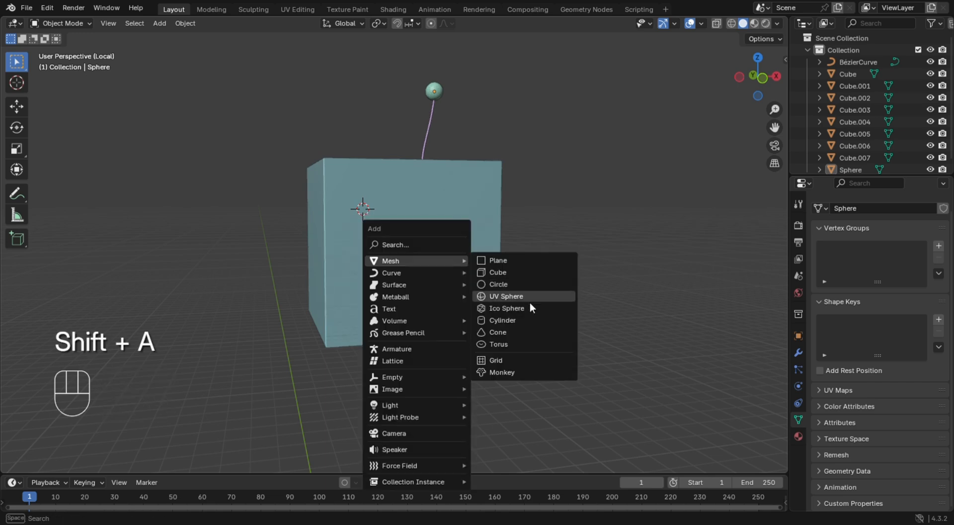
left_click(535, 321)
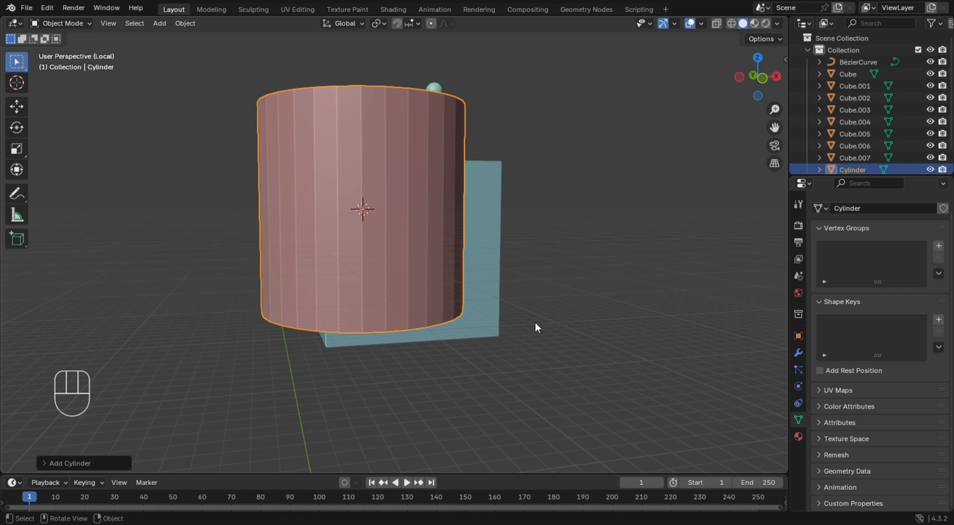
Rotate the cylinder 90° about X so its circular end faces forward.
key("r")
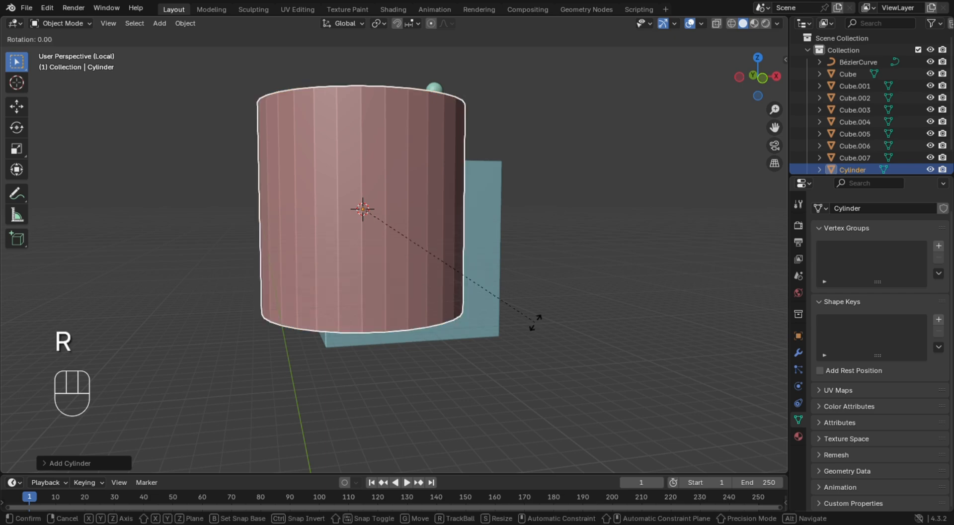
key("x")
key("KP_9")
key("KP_0")
key("Return")
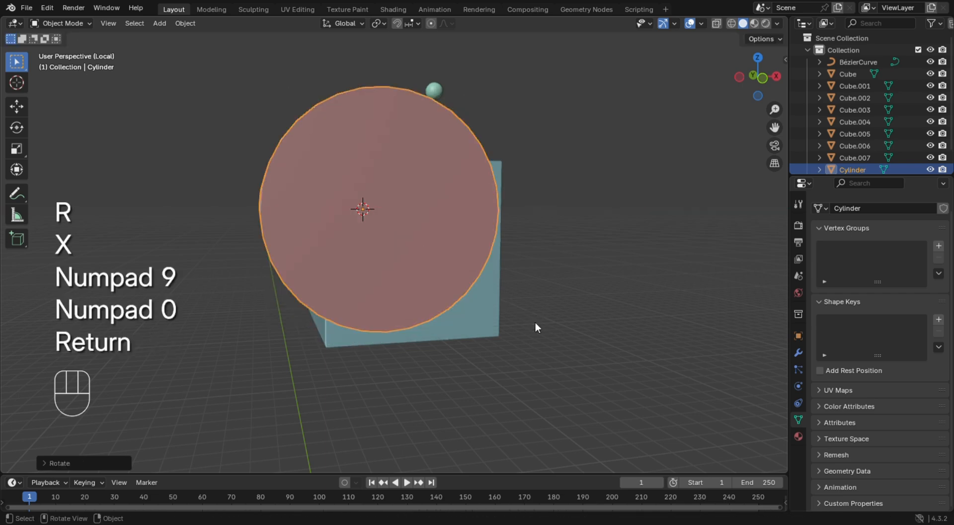
scroll(541, 321, "down", 1)
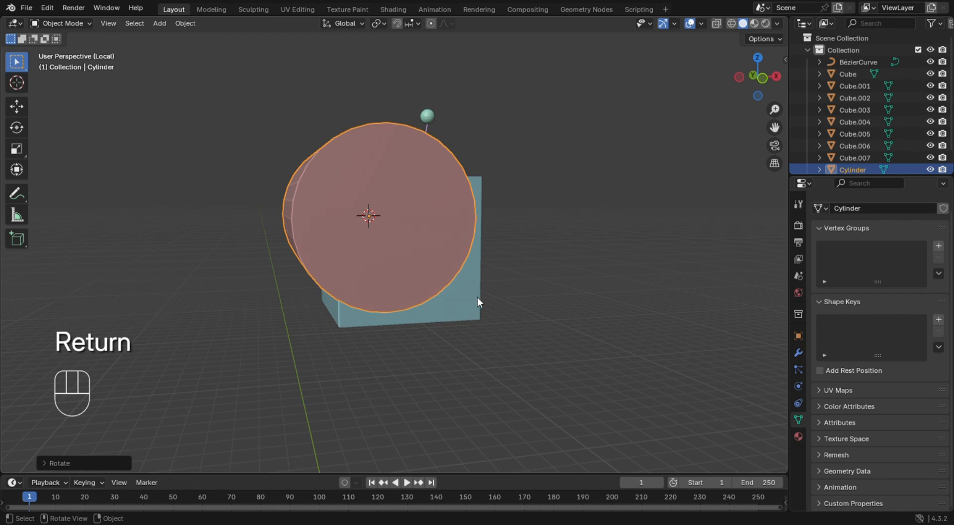
Scale the cylinder uniformly down to about 0.3 to make an eye for the head's front face.
middle_click_drag(564, 271, 631, 286)
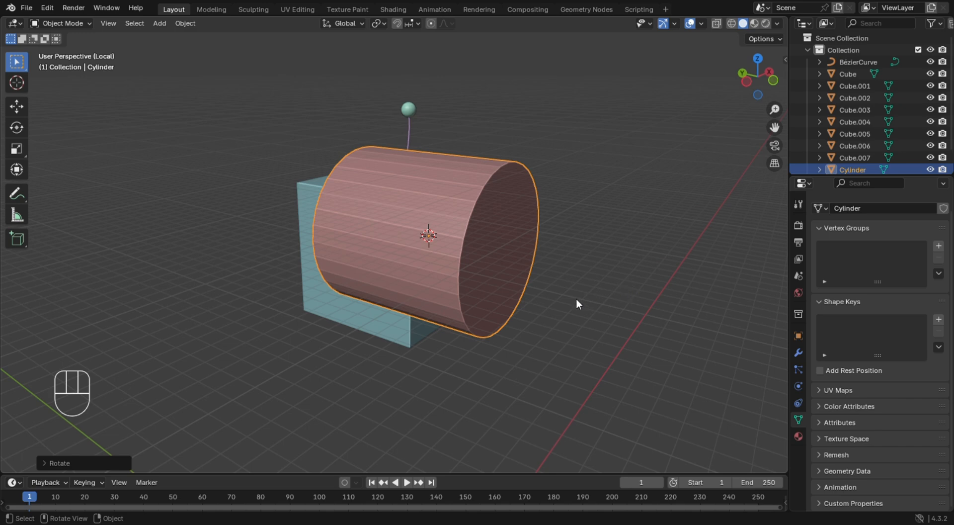
key("s")
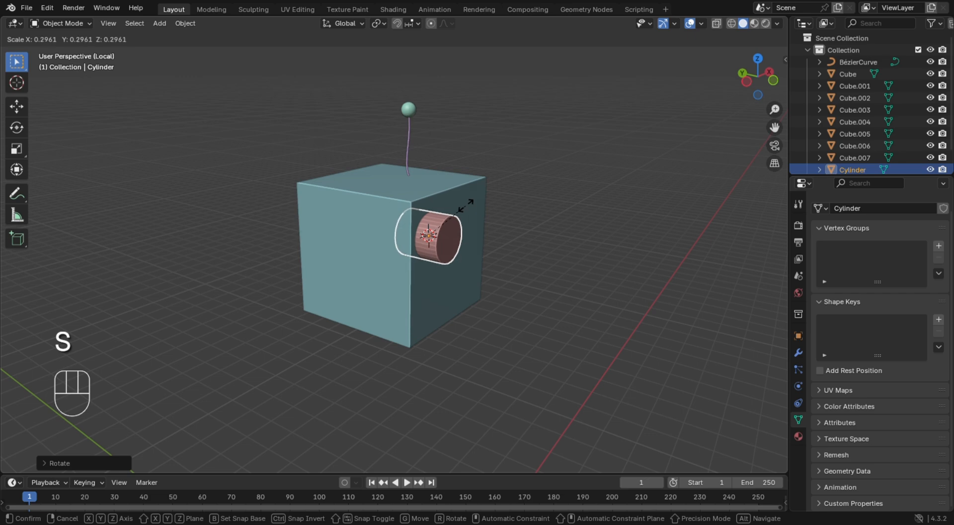
left_click(473, 214)
Move the cylinder about 0.48 m forward along Y out of the head and flatten it along Y to about 0.16.
middle_click_drag(479, 222, 511, 229)
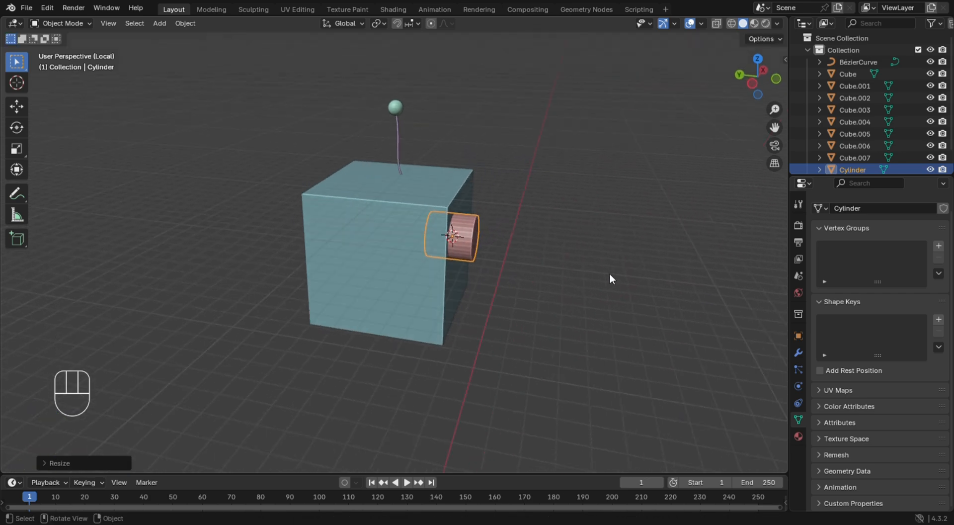
key("g")
key("y")
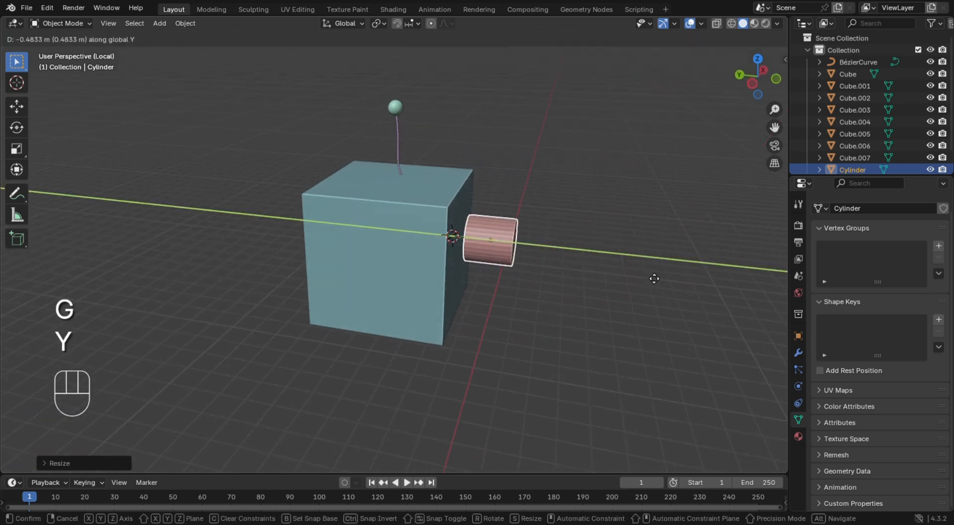
left_click(653, 279)
key("s")
key("y")
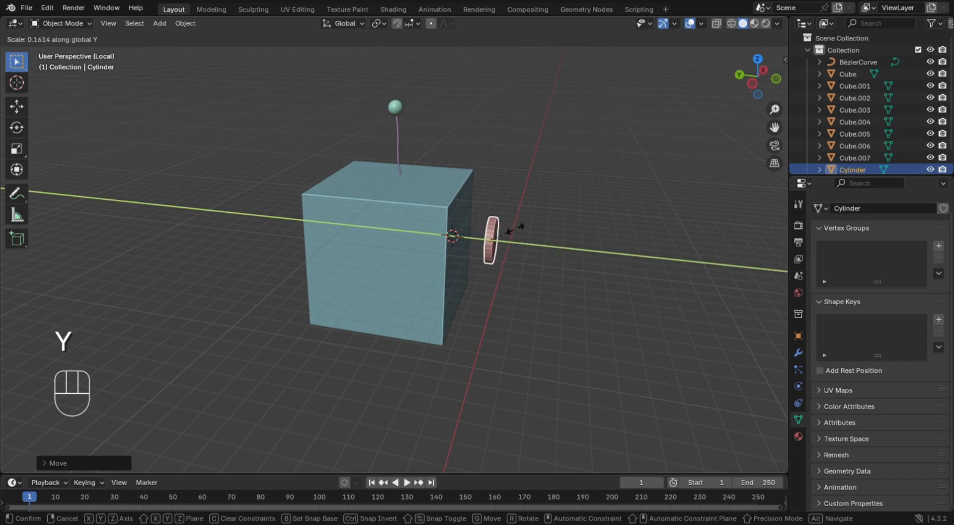
left_click(537, 231)
left_click(599, 245)
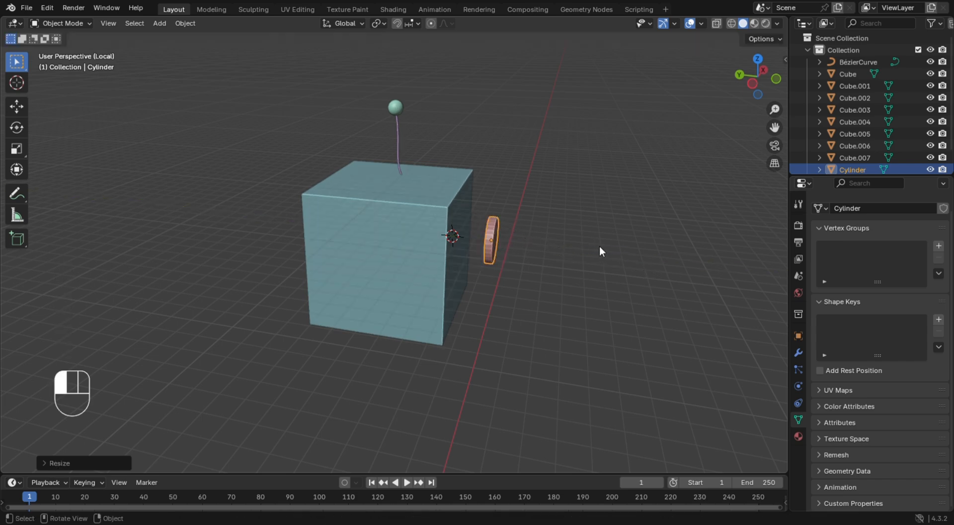
Move the flattened cylinder back along Y until it sits on the head's front face, and deselect it.
left_click(494, 232)
key("g")
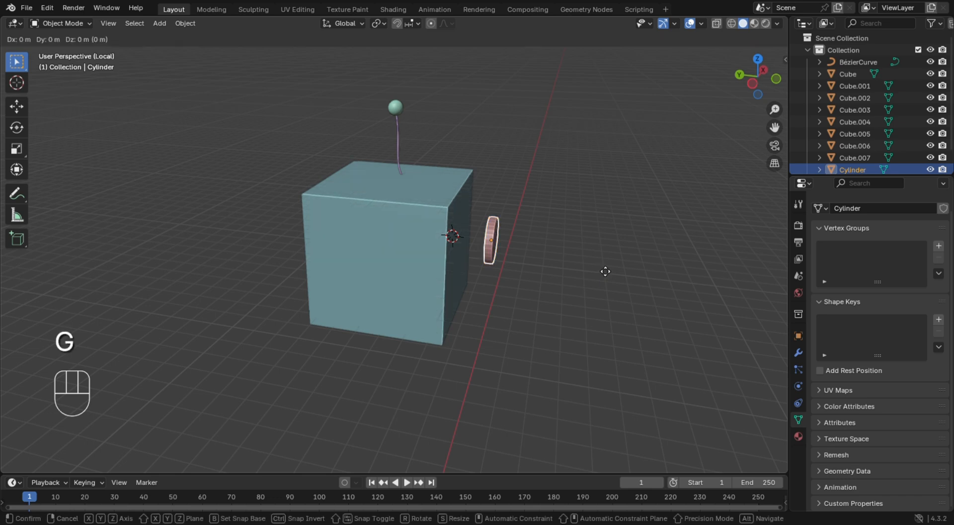
key("y")
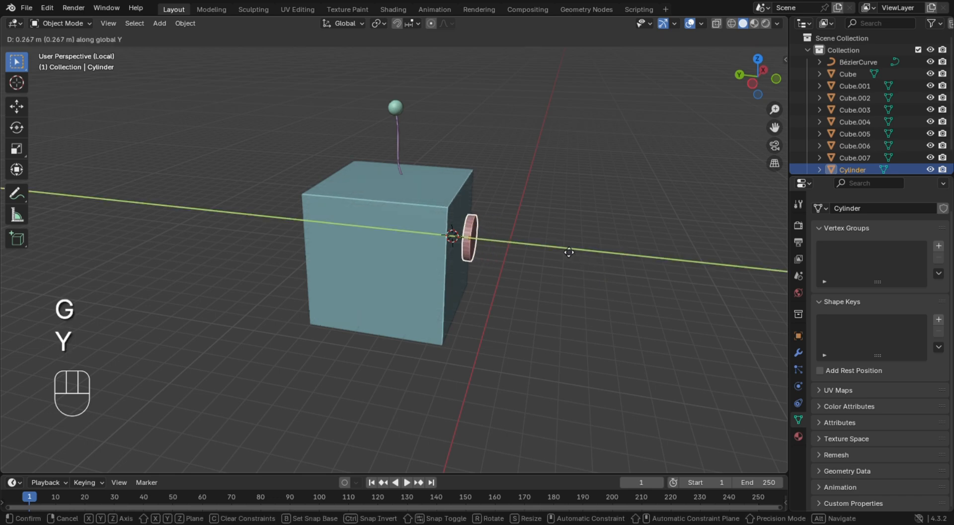
left_click(568, 247)
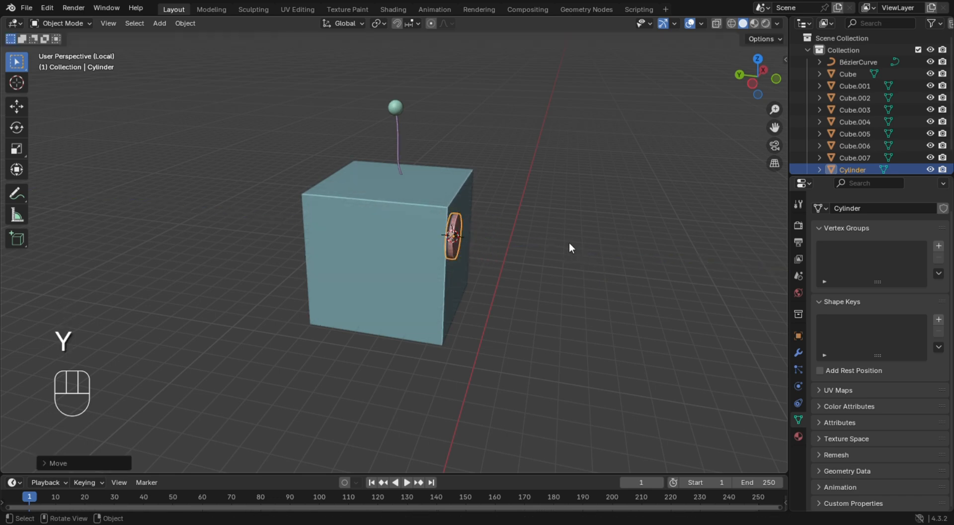
left_click(603, 231)
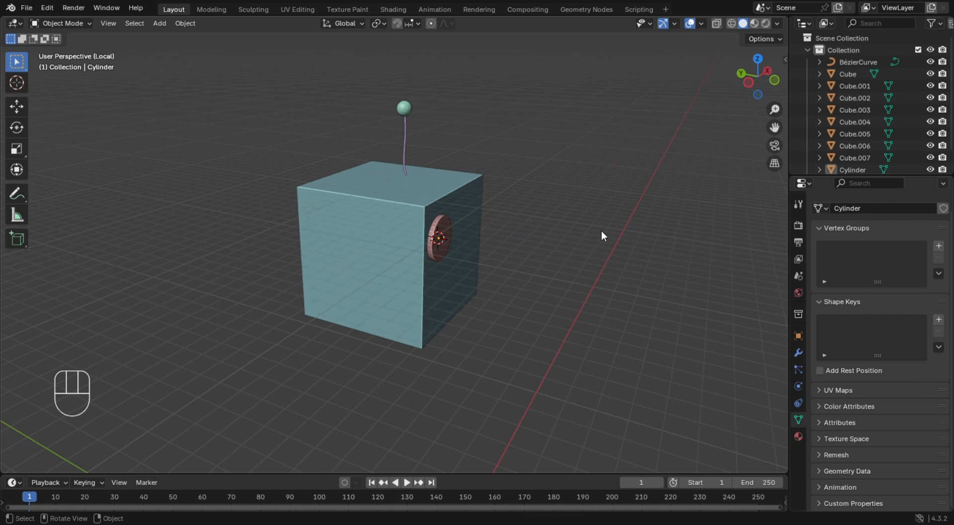
Place the 3D cursor away from the head and, in front view, shift the eye cylinder about 0.17 m in X and -0.09 m in Z.
key("KP_1")
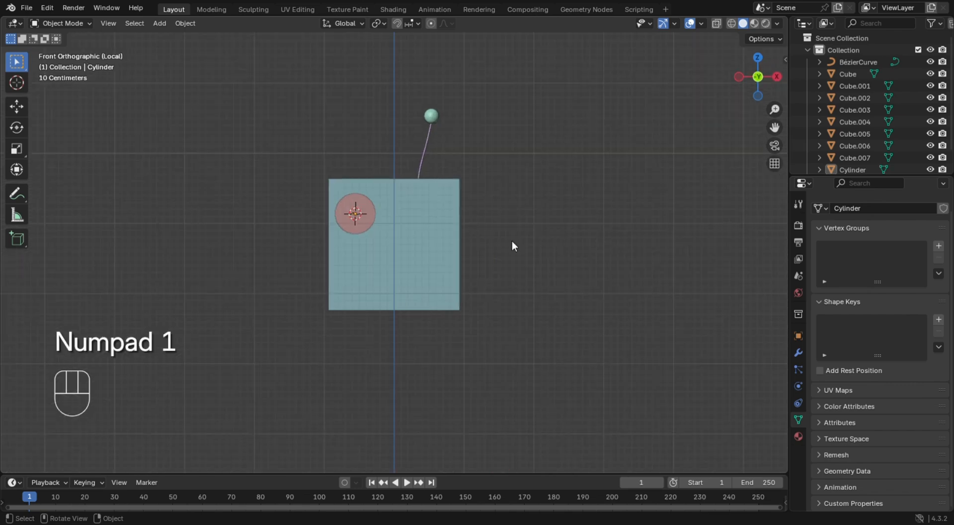
right_click(707, 247, "shift")
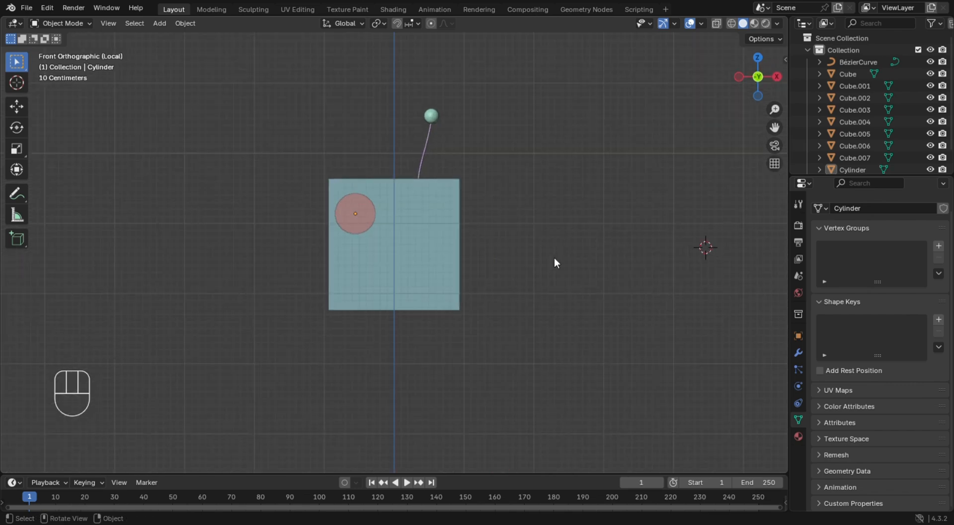
left_click(345, 207)
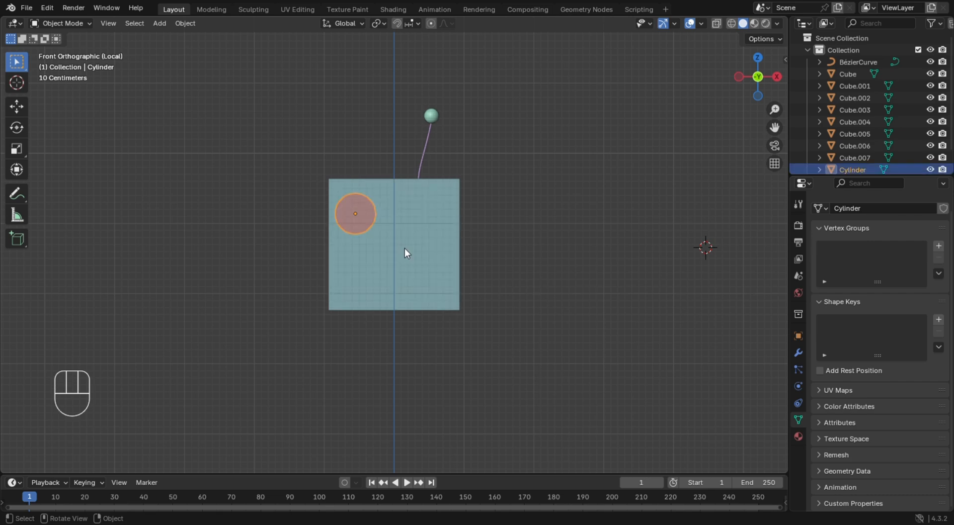
key("g")
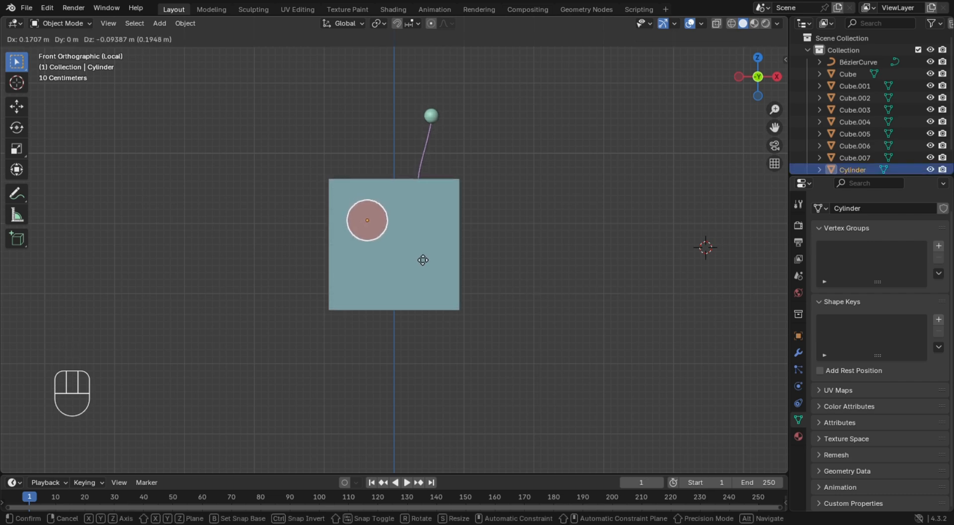
left_click(424, 259)
left_click(534, 287)
Duplicate the eye cylinder and place the copy about 0.89 m along X as the second eye, in front view.
middle_click_drag(561, 301, 573, 286)
key("KP_1")
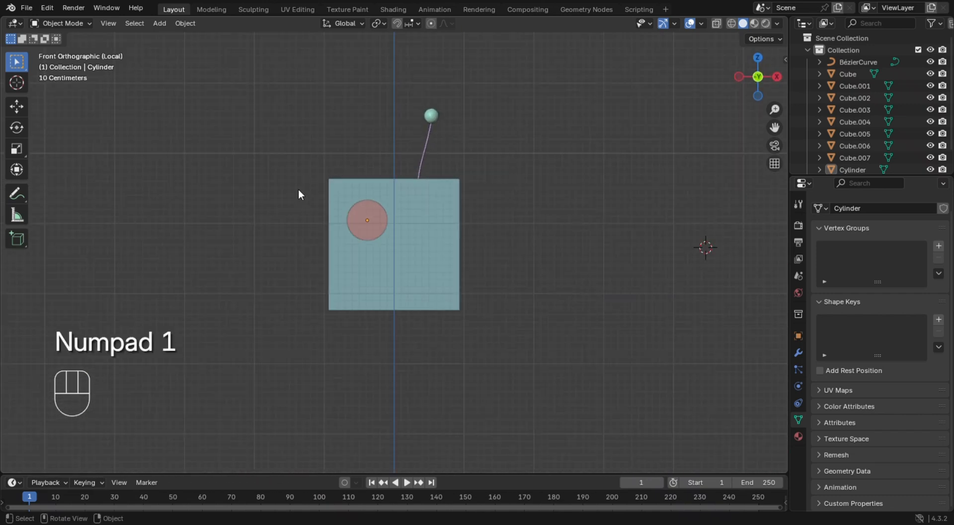
left_click(365, 234)
key("shift+d")
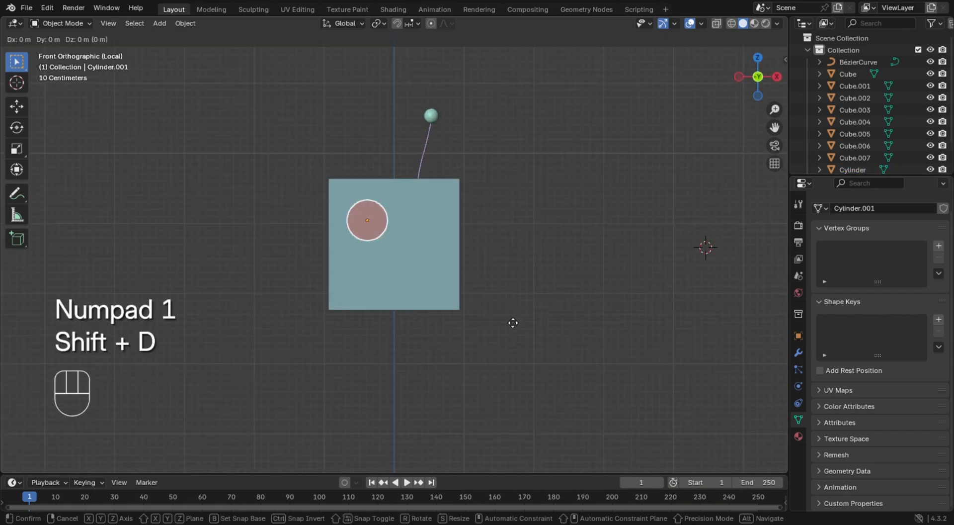
key("g")
key("x")
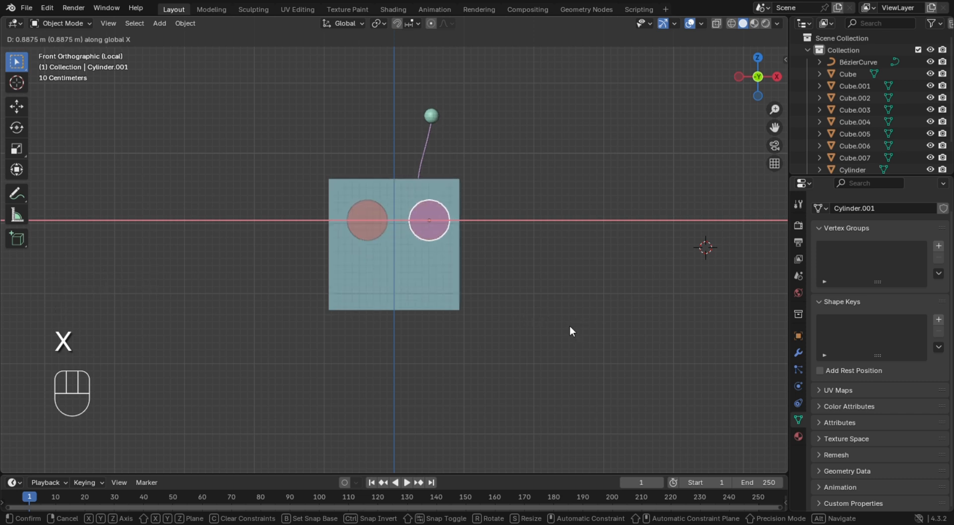
left_click(570, 326)
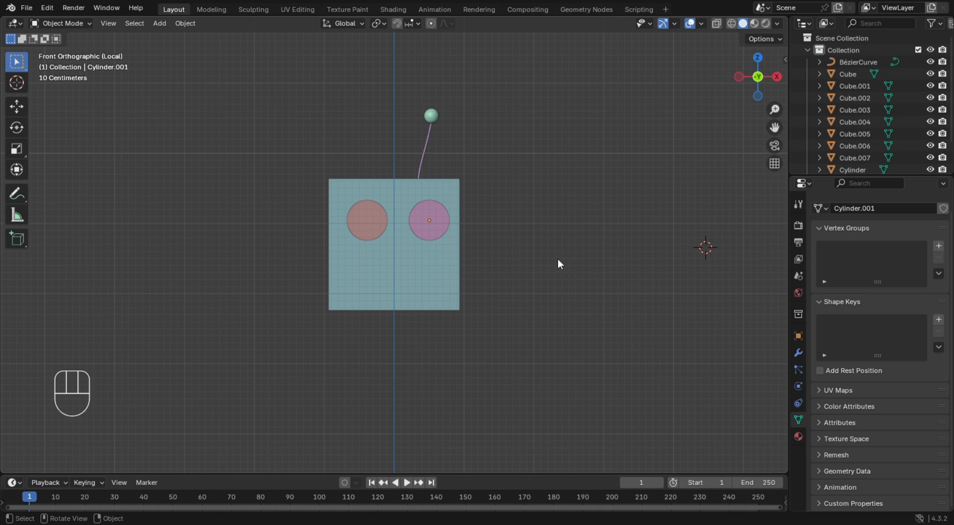
Try to shift both eye cylinders together in the negative X direction, and undo the move.
left_click(357, 216)
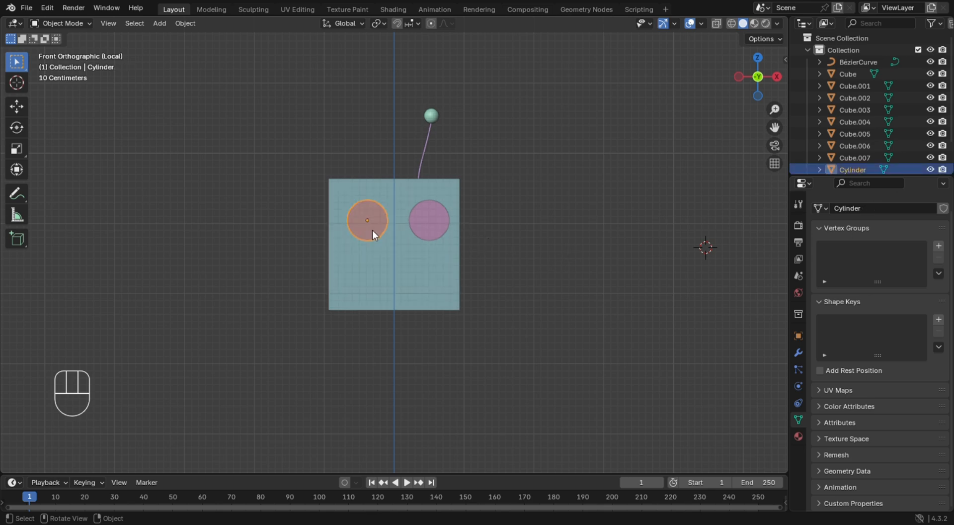
left_click(424, 232, "shift")
key("g")
key("x")
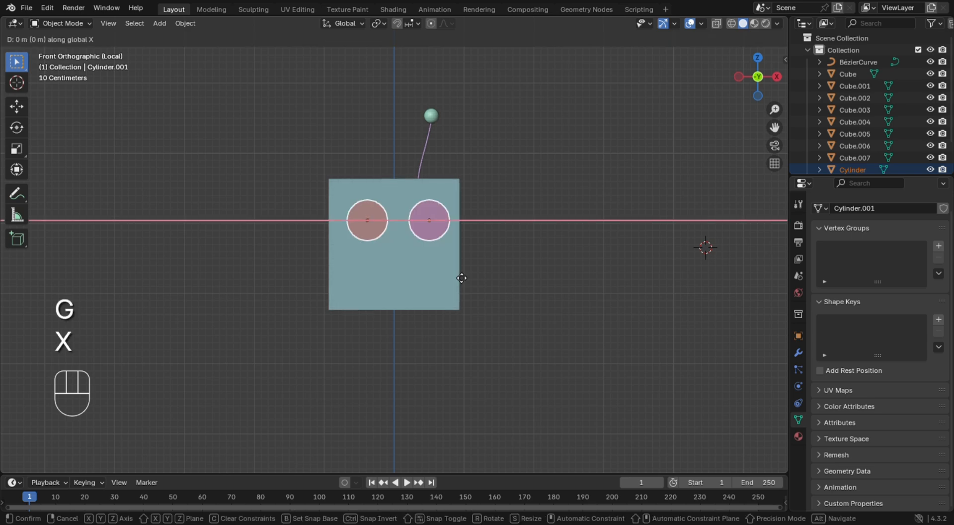
key("Left")
key("Left")
key("Left")
key("Left")
key("Left")
key("Left")
key("Left")
key("Left")
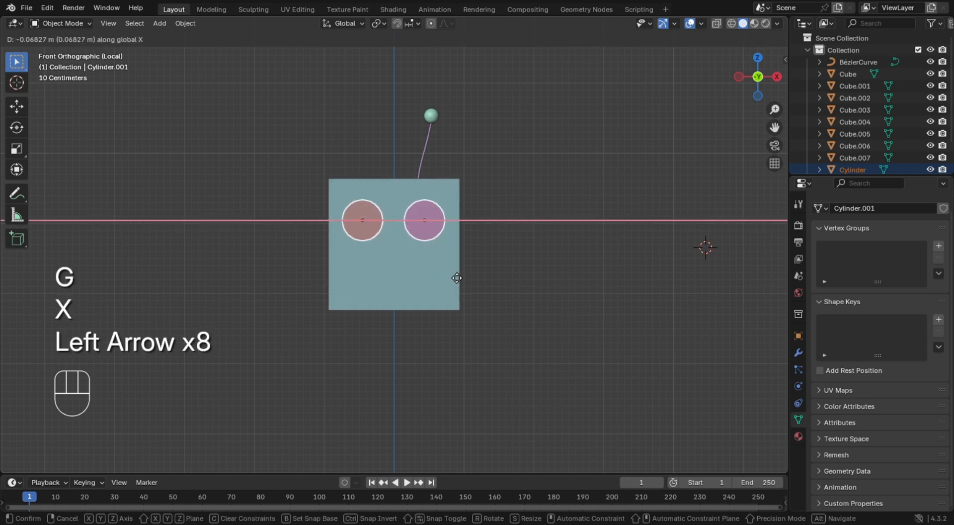
key("Right")
key("Right")
left_click(438, 274)
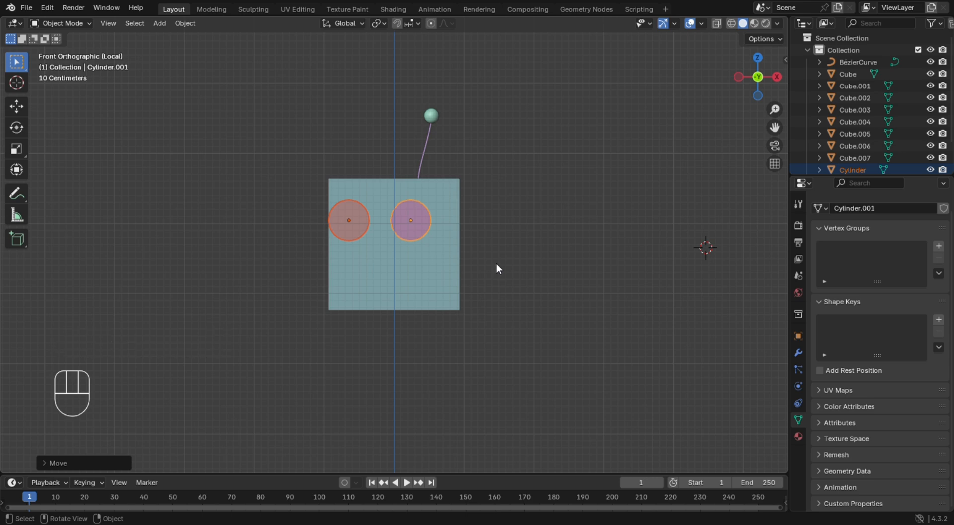
key("ctrl+z")
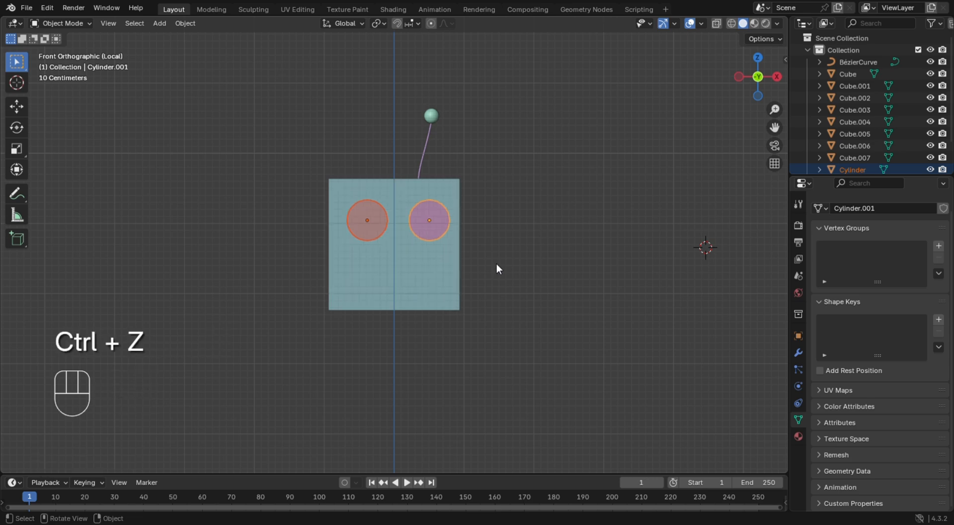
key("ctrl+z")
Select both eye cylinders and nudge them slightly in the negative X direction to centre them on the face.
left_click(361, 225)
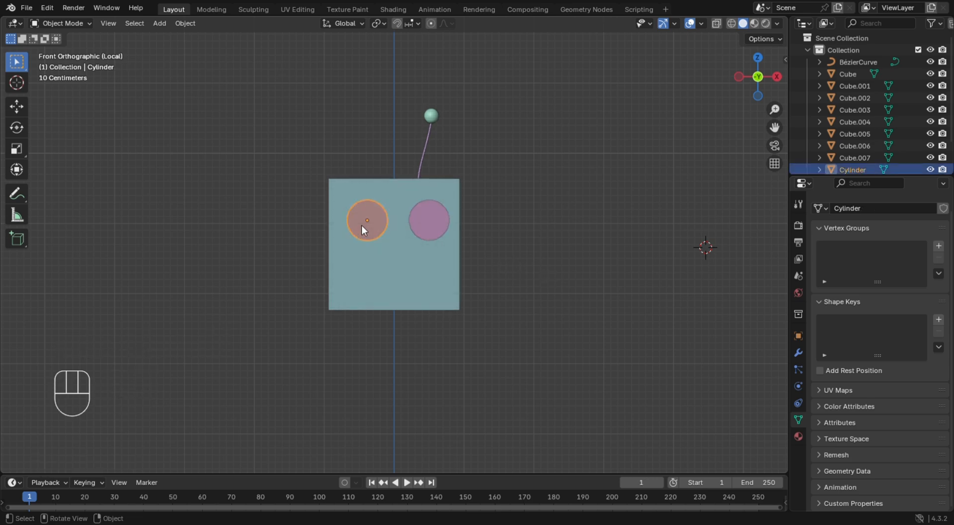
left_click(436, 232, "shift")
key("g")
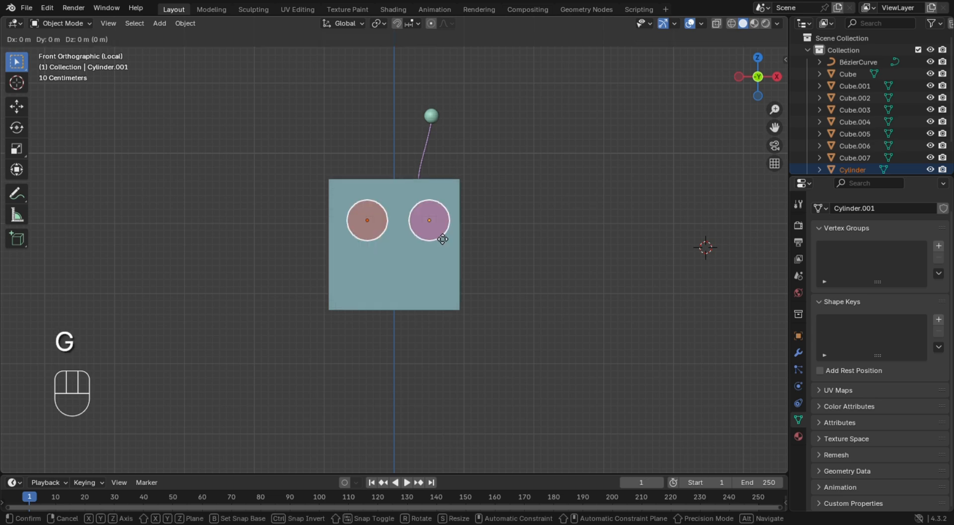
key("x")
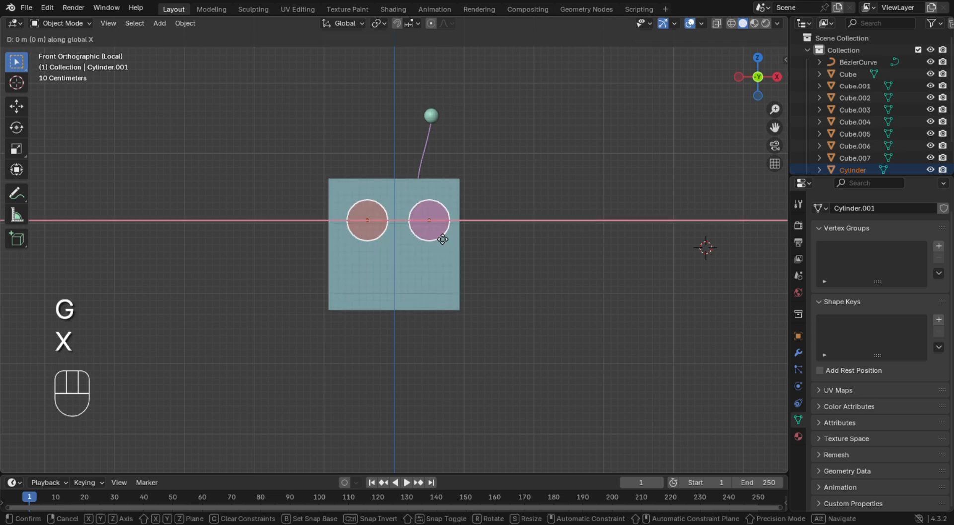
key("Left")
key("Left")
key("Left")
key("Left")
key("Left")
key("Left")
left_click(433, 233)
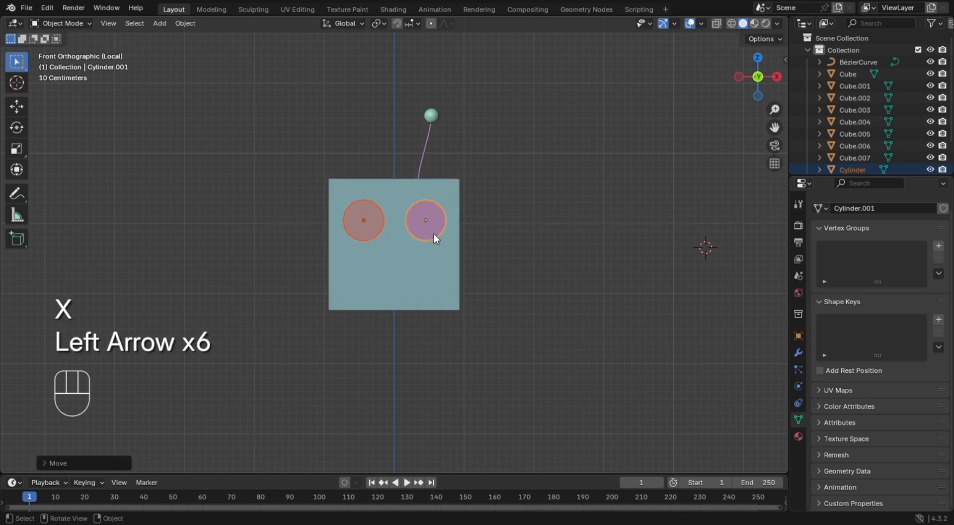
Try to duplicate both eye cylinders in place, and undo the duplication.
mouse_move(517, 270)
middle_mouse_down()
mouse_move(432, 294)
mouse_move(447, 305)
mouse_move(518, 299)
mouse_move(539, 268)
mouse_move(509, 279)
middle_mouse_up()
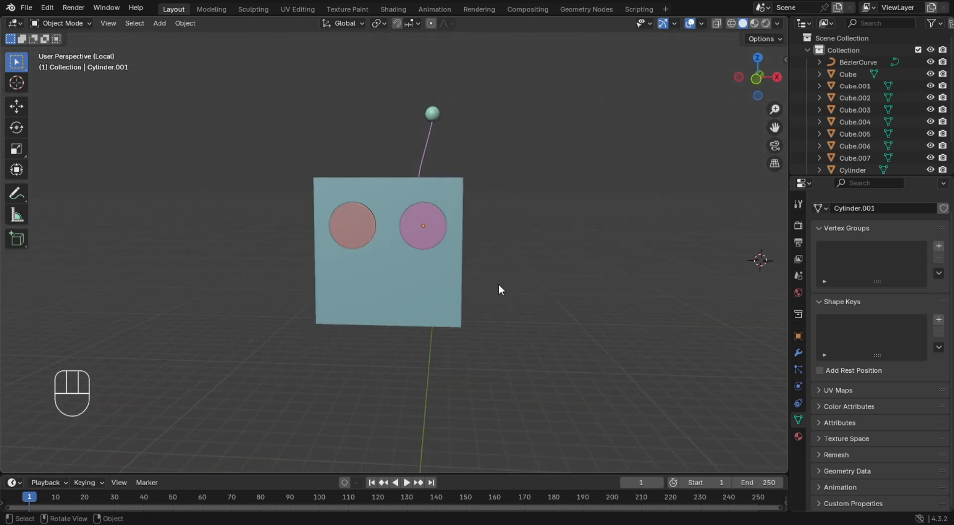
left_click(360, 228, "shift")
left_click(436, 240, "shift")
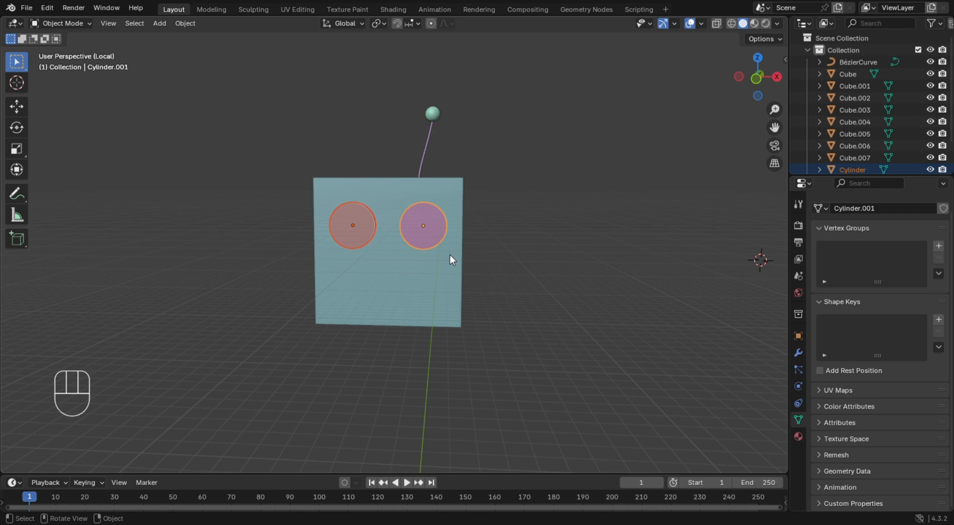
key("shift+d")
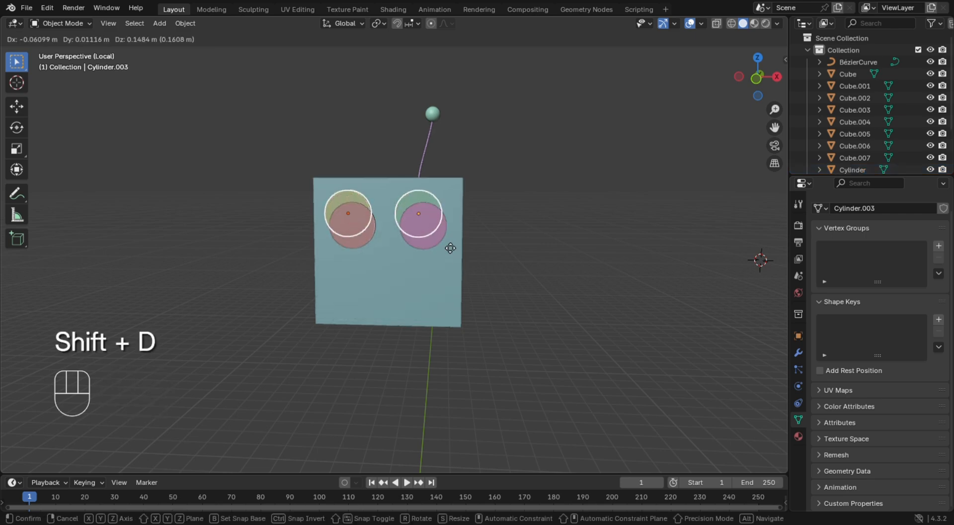
left_click(444, 245)
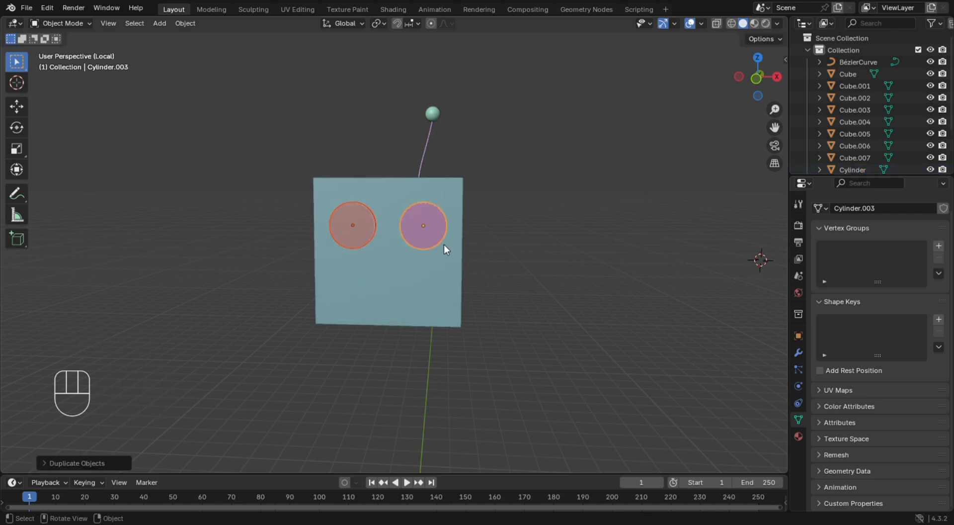
key("ctrl+z")
key("ctrl+z")
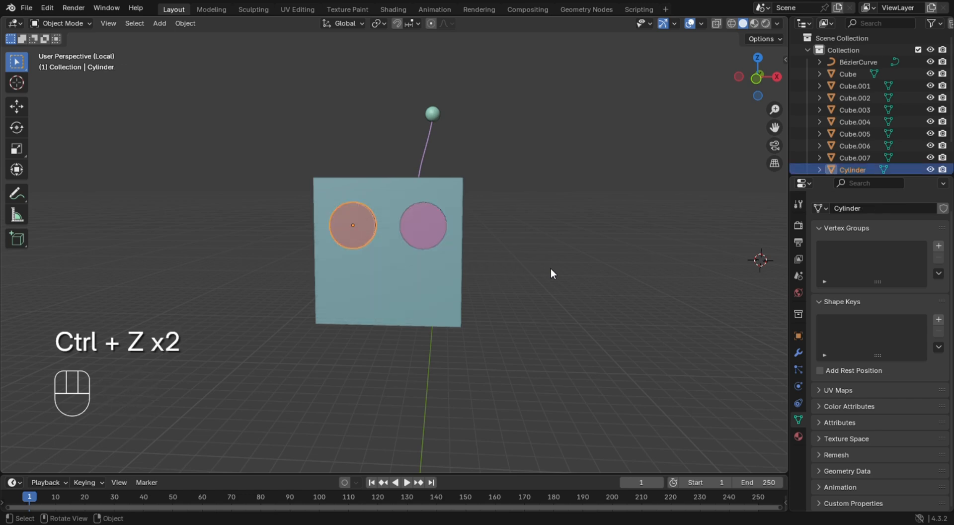
Duplicate the first eye cylinder in place and scale the copy to about 0.63 as a smaller inner disc.
left_click(343, 231)
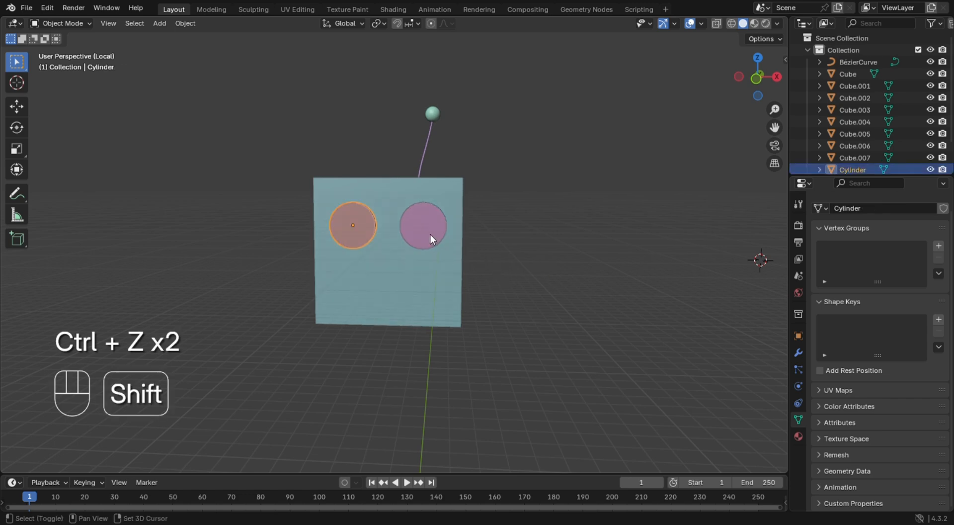
left_click(429, 247, "shift")
key("shift+d")
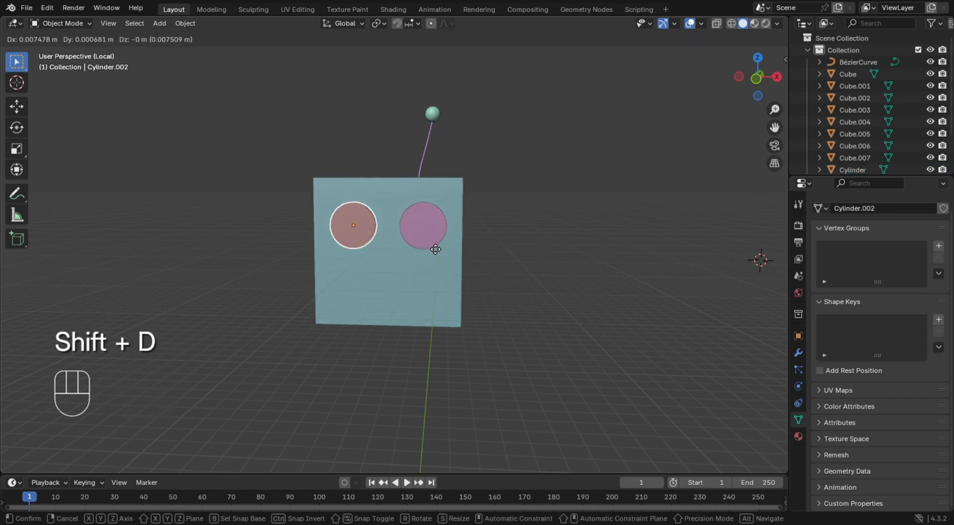
key("s")
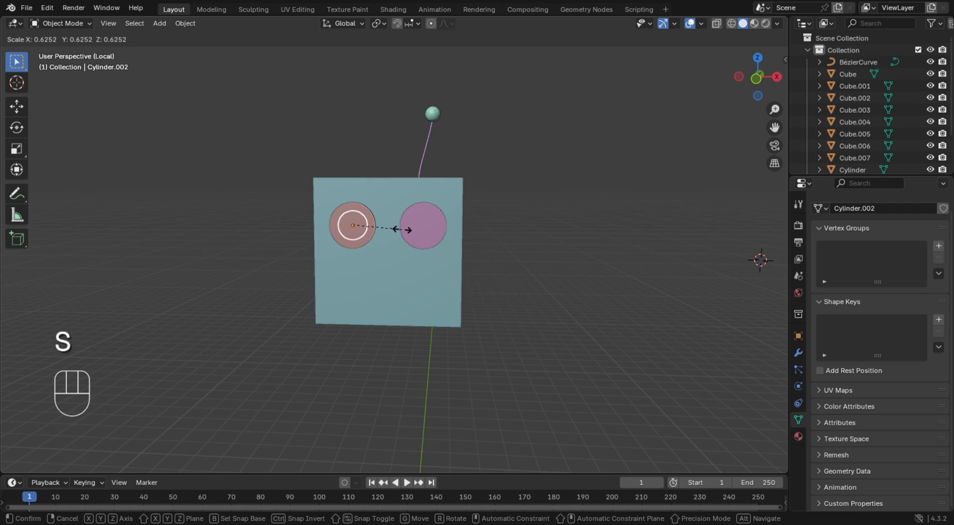
left_click(401, 229)
Move the smaller inner disc about 0.05 m in the negative Y direction so it protrudes from the first eye.
middle_click_drag(413, 239, 535, 266)
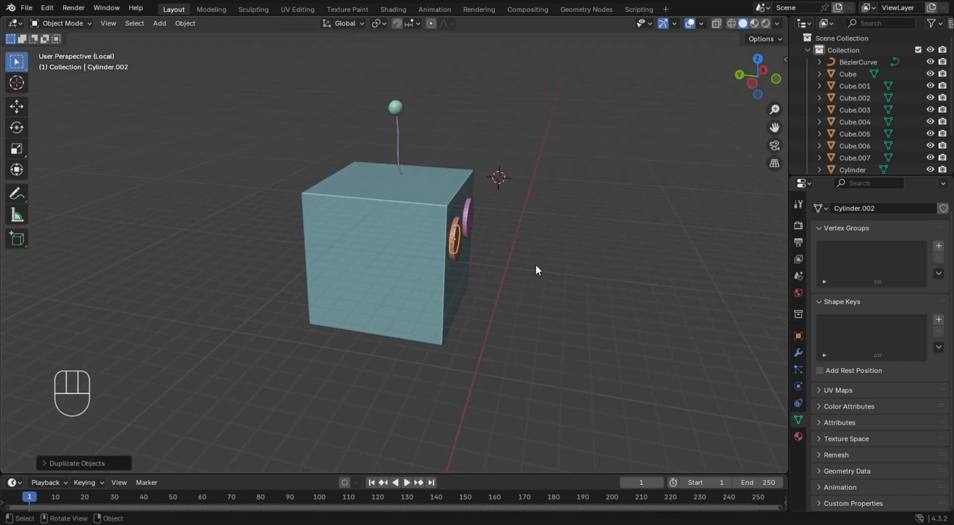
key("g")
key("y")
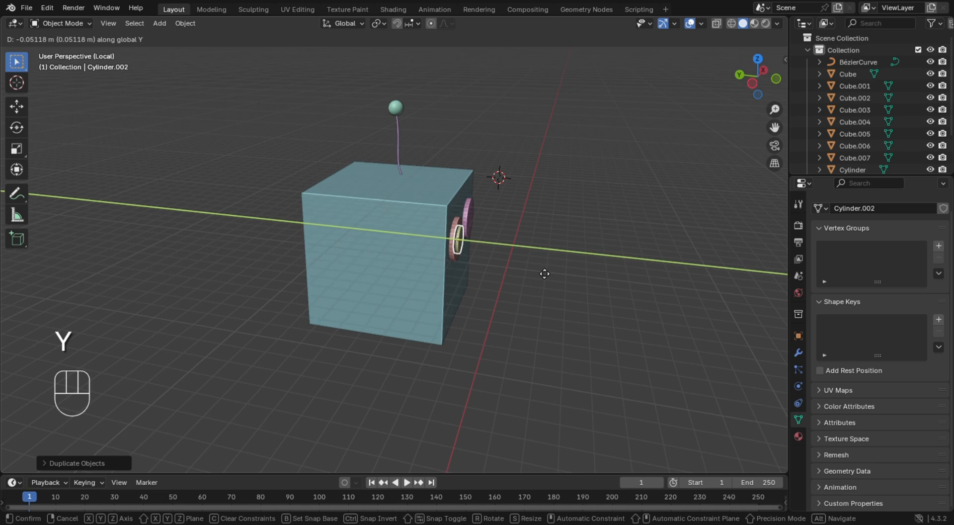
left_click(545, 272)
In front view, duplicate the first eye's inner disc and move the copy along X to the centre of the second eye.
scroll(559, 254, "down", 5)
middle_click_drag(566, 249, 514, 238)
scroll(438, 238, "up", 7)
scroll(451, 239, "up", 3)
key("KP_1")
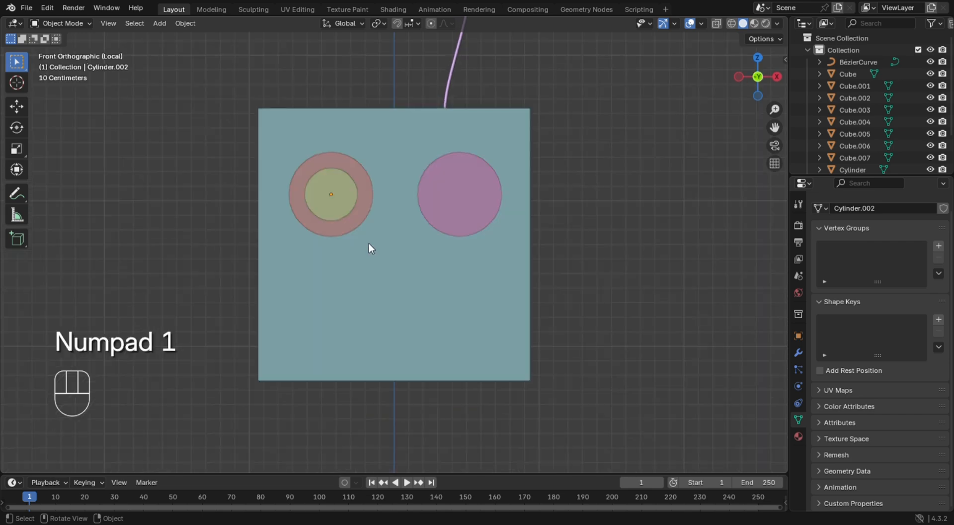
left_click(341, 186)
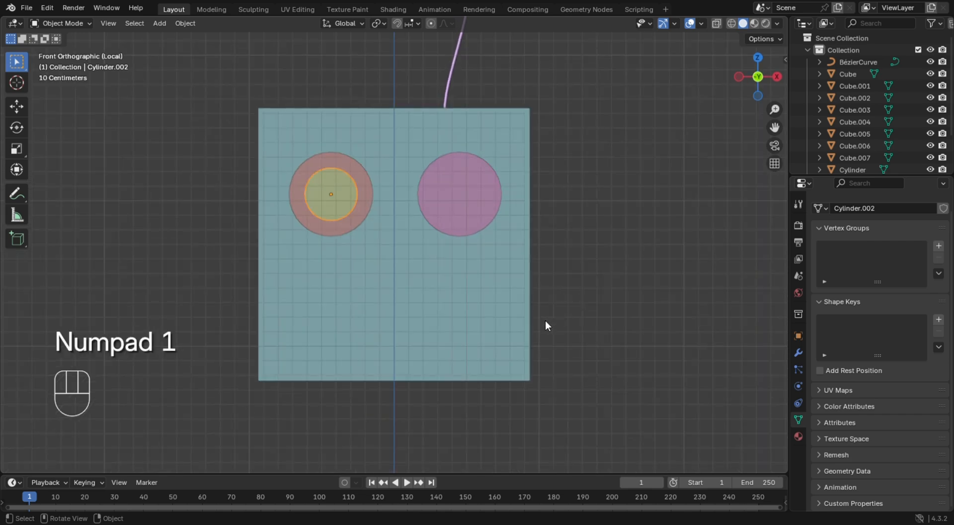
key("shift+d")
key("g")
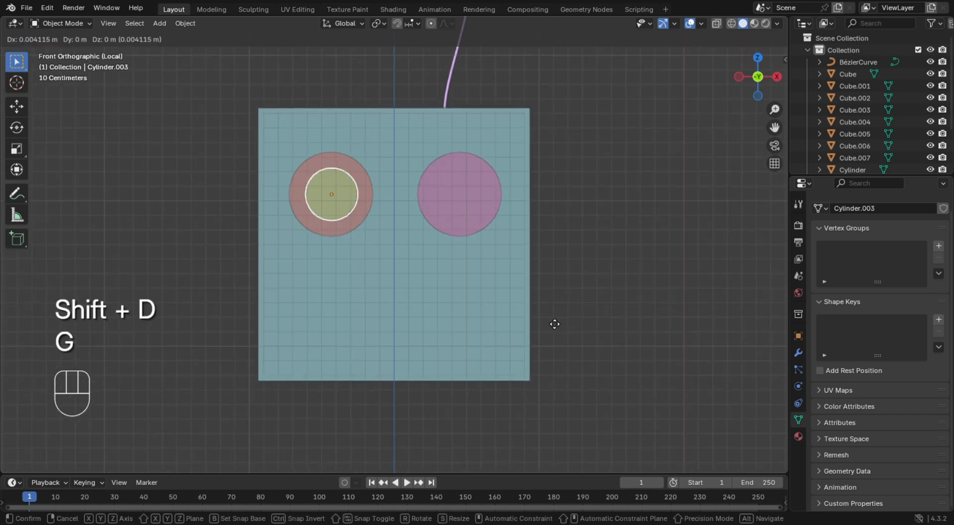
key("x")
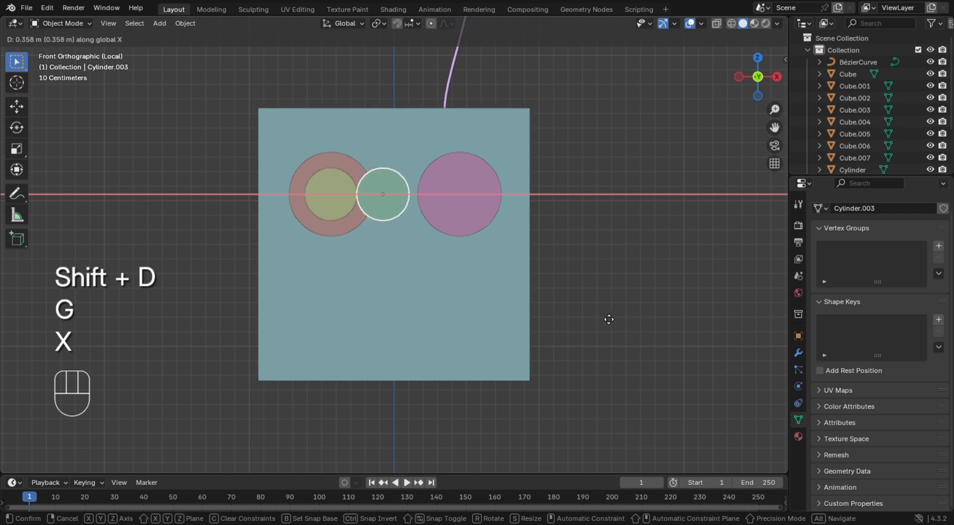
left_click(678, 326)
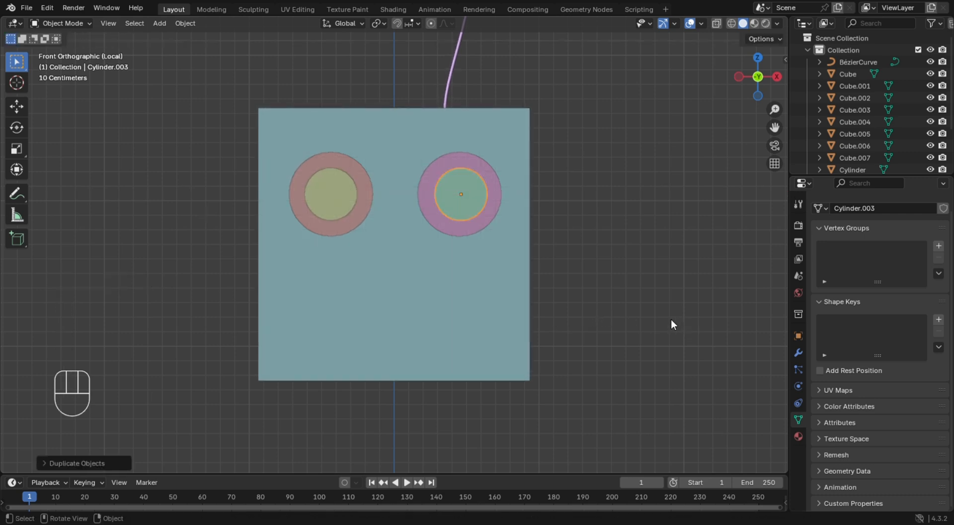
Duplicate the first eye's inner disc in place and scale the copy down to about half its size as a pupil.
middle_click_drag(636, 308, 649, 264)
scroll(648, 264, "down", 4)
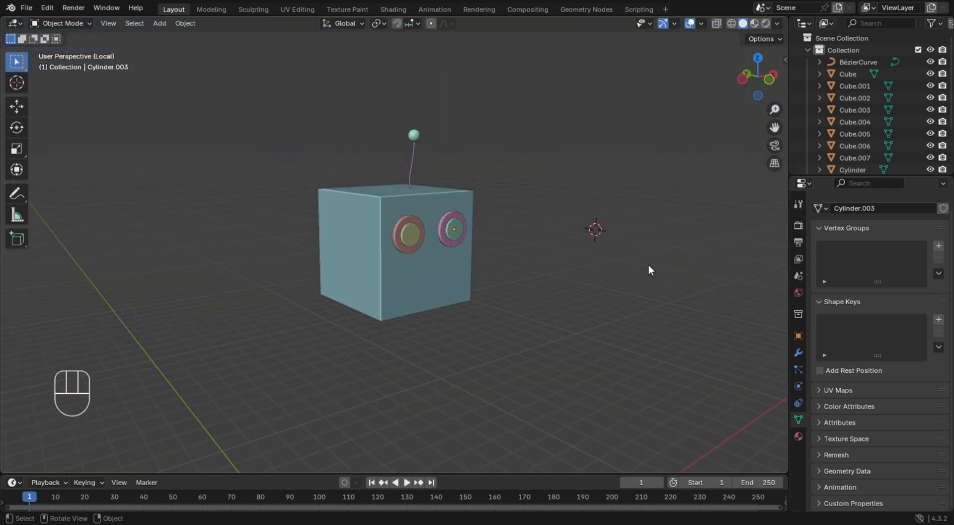
scroll(469, 241, "up", 4)
middle_click_drag(469, 241, 390, 219)
scroll(389, 219, "up", 2)
scroll(378, 217, "up", 2)
left_click(377, 216)
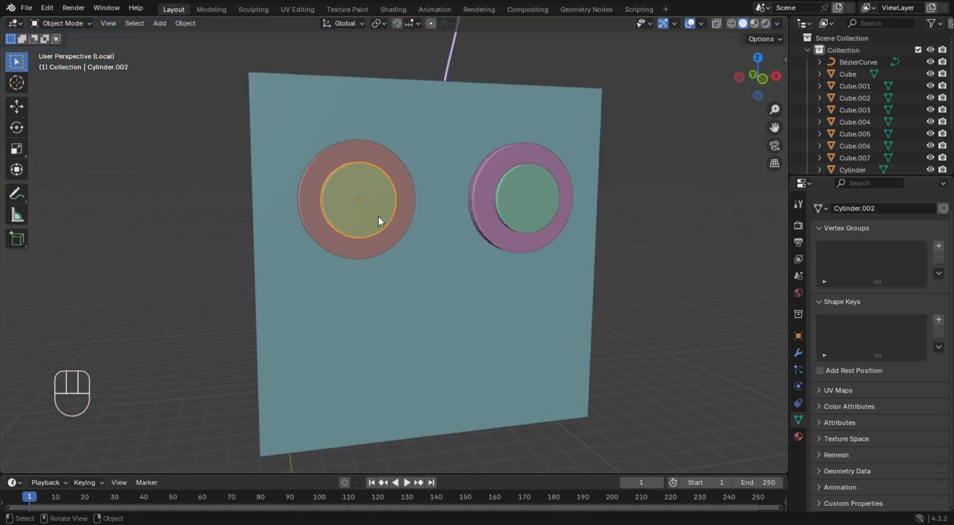
left_click(423, 254)
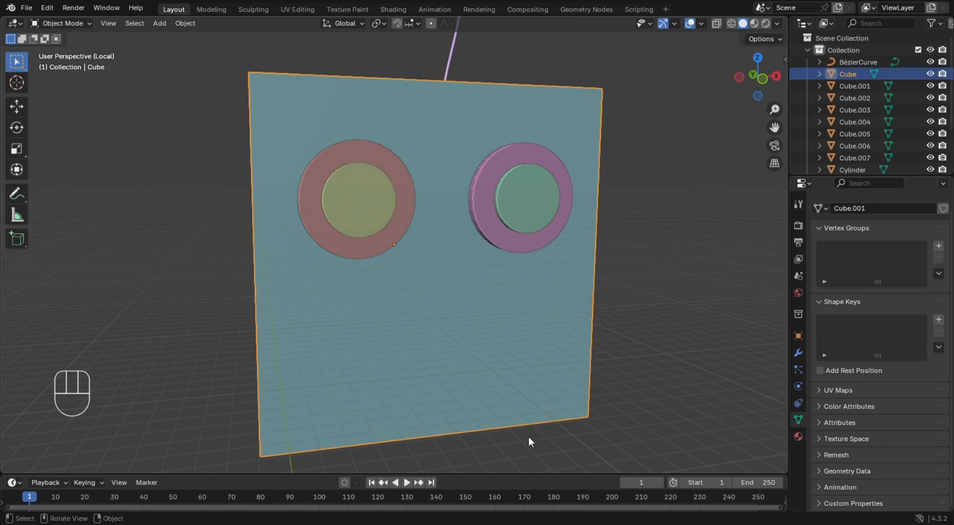
left_click(695, 293)
left_click(375, 237)
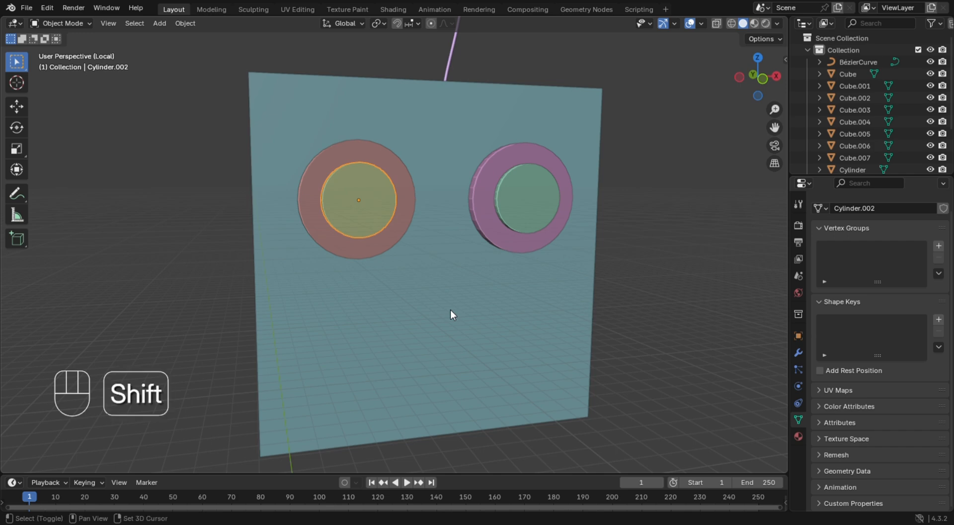
key("shift+d")
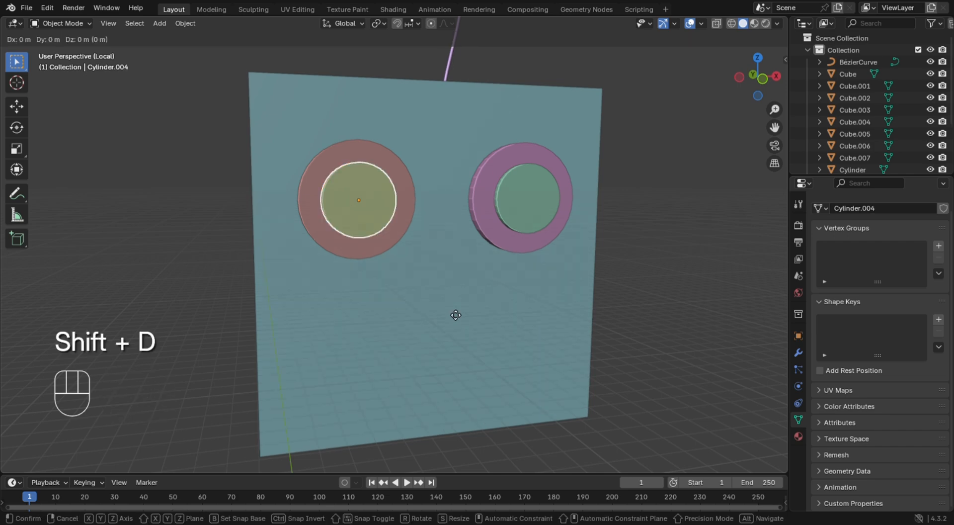
key("s")
left_click(409, 252)
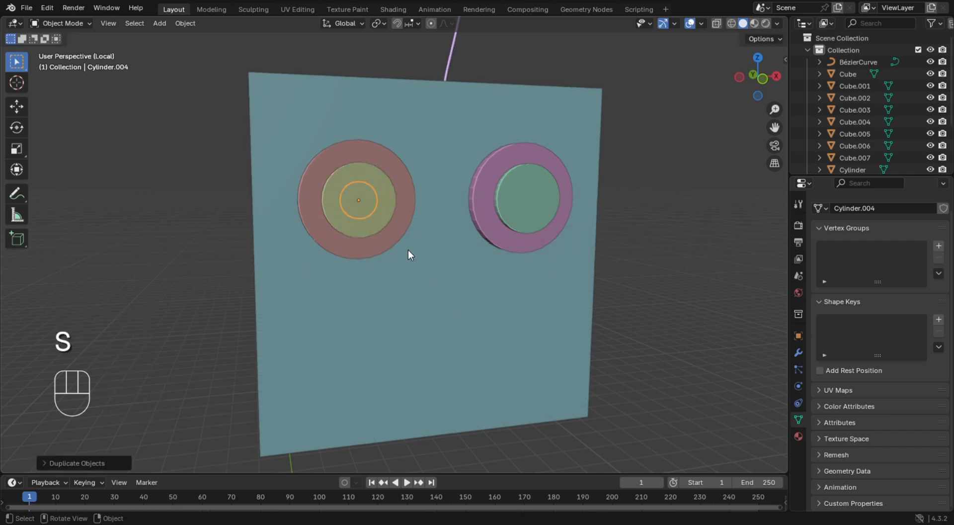
Move the pupil disc about 0.03 m in the negative Y direction so it sticks out of the inner disc.
middle_click_drag(410, 251, 482, 259)
key("g")
key("y")
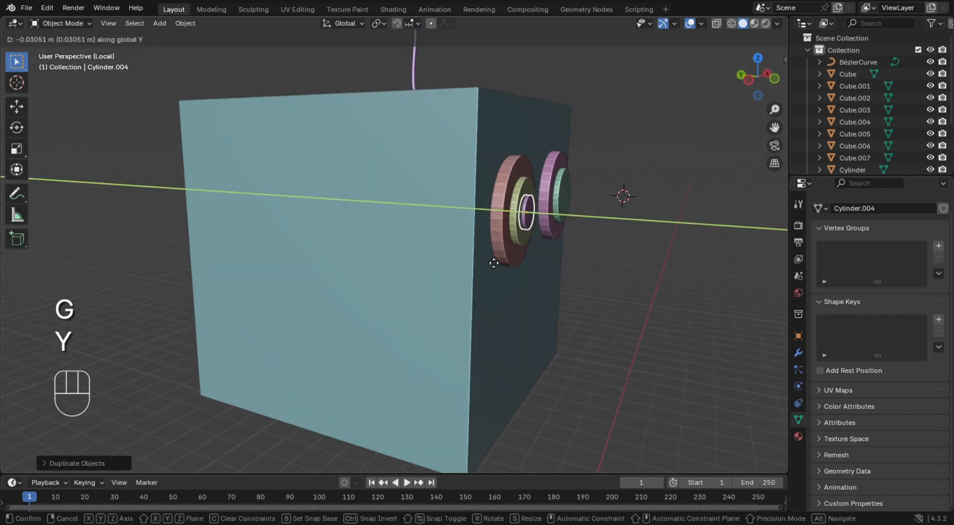
left_click(649, 257)
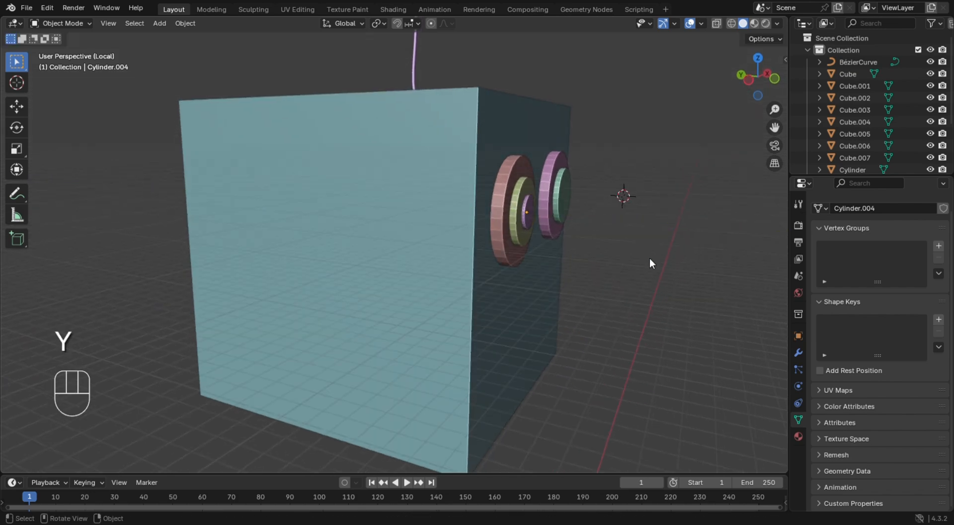
Scale the first eye's pupil disc down further so it is a small dot at the eye's centre.
middle_click_drag(649, 258, 401, 262)
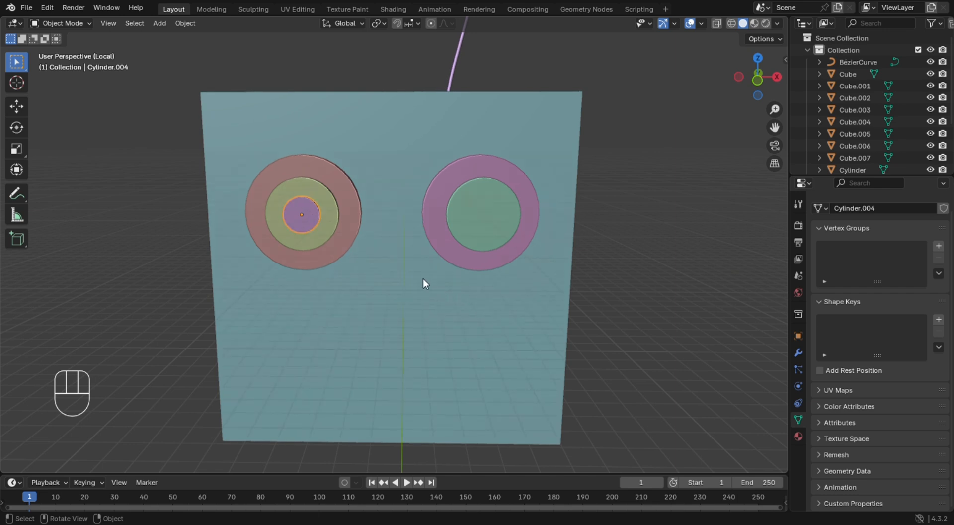
middle_click_drag(422, 278, 485, 275)
key("s")
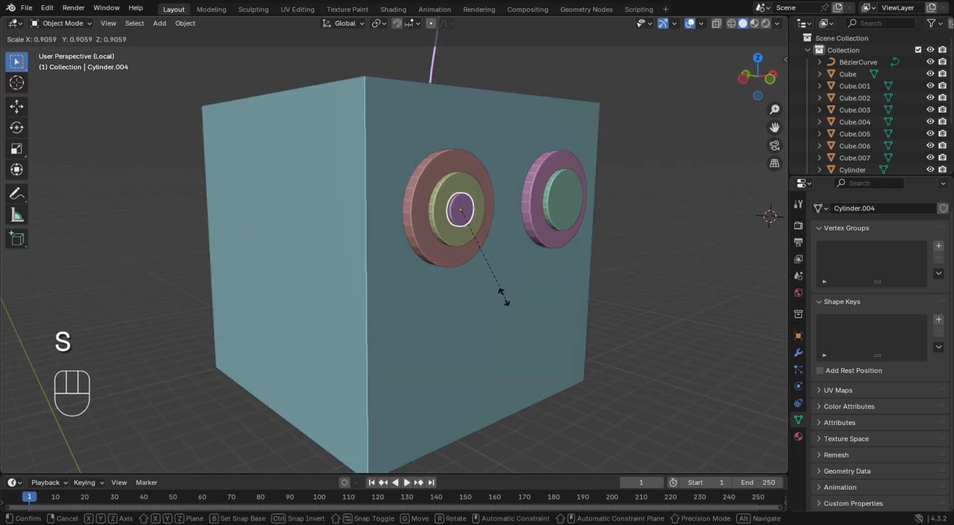
left_click(486, 267)
Duplicate the first eye's pupil disc and move the copy along X to the centre of the second eye.
middle_click_drag(671, 282, 627, 276)
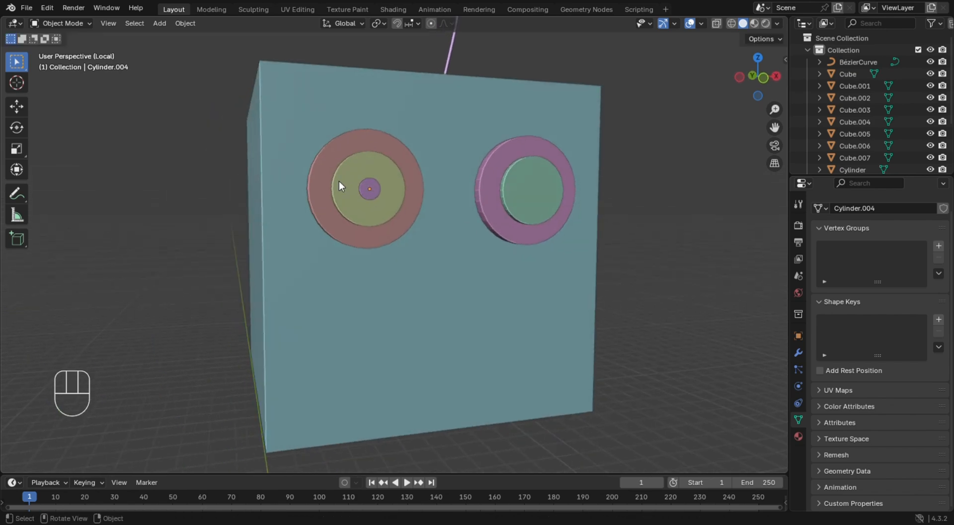
left_click(368, 190)
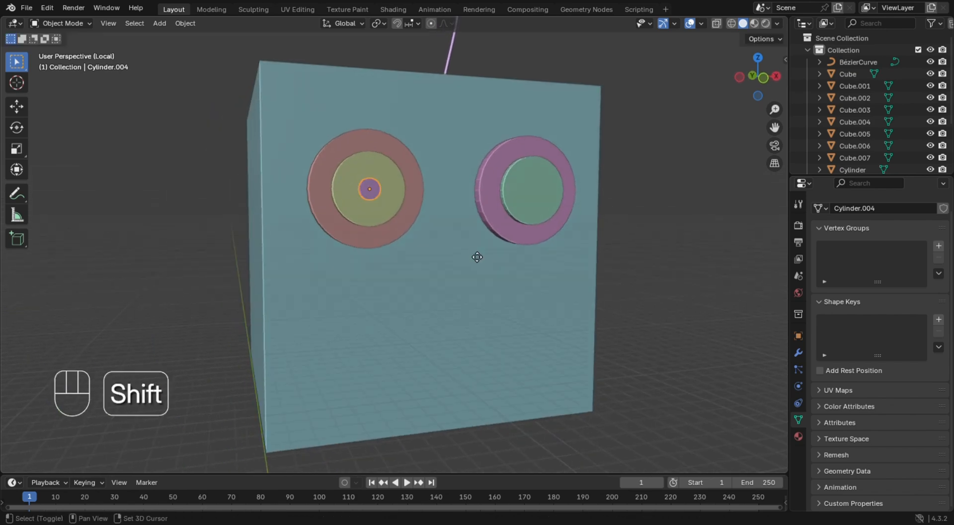
key("shift+d")
key("g")
key("x")
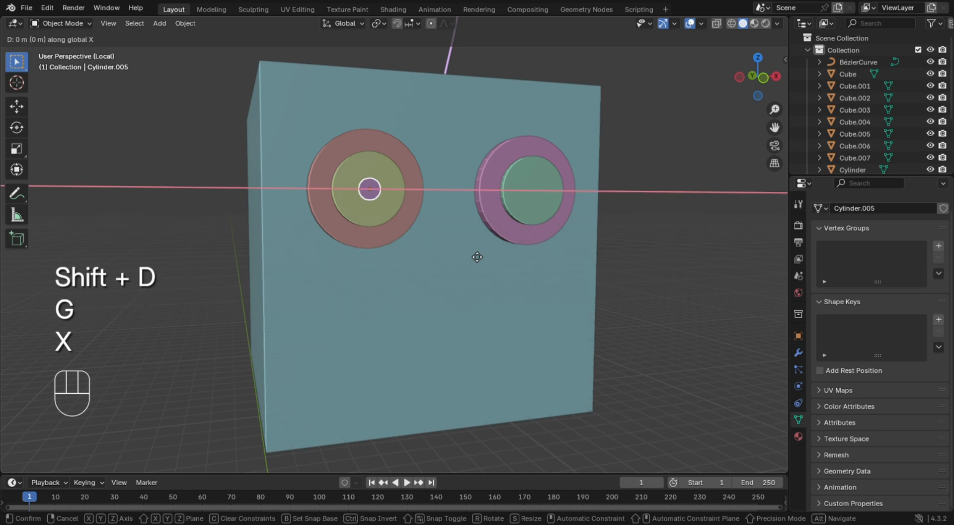
left_click(643, 261)
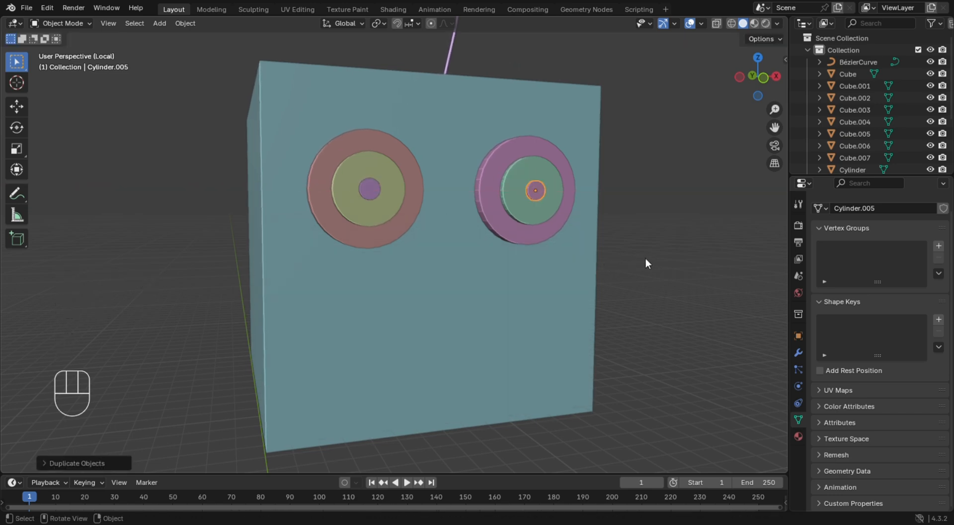
Add a mesh cylinder and scale it down until it is a small ear piece at the side of the head.
middle_click_drag(666, 261, 604, 281)
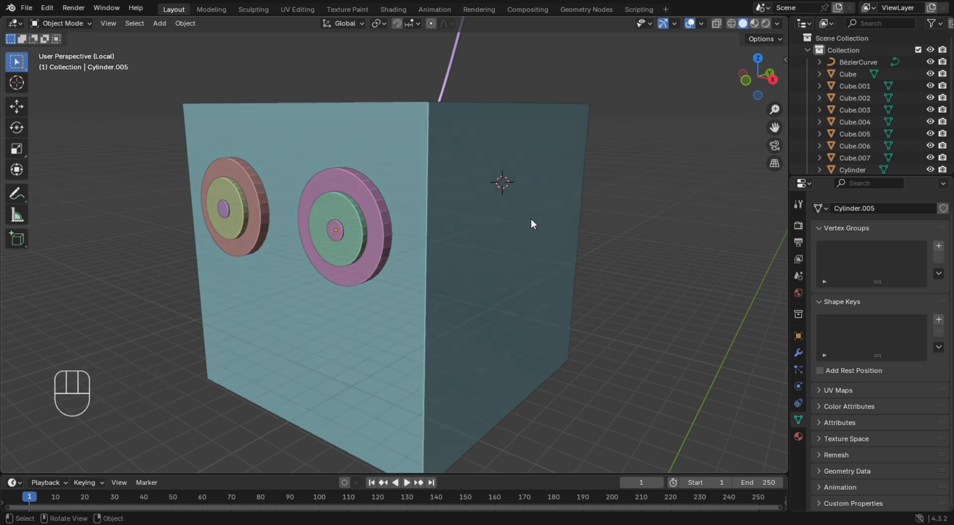
key("shift")
middle_click_drag(595, 226, 602, 227)
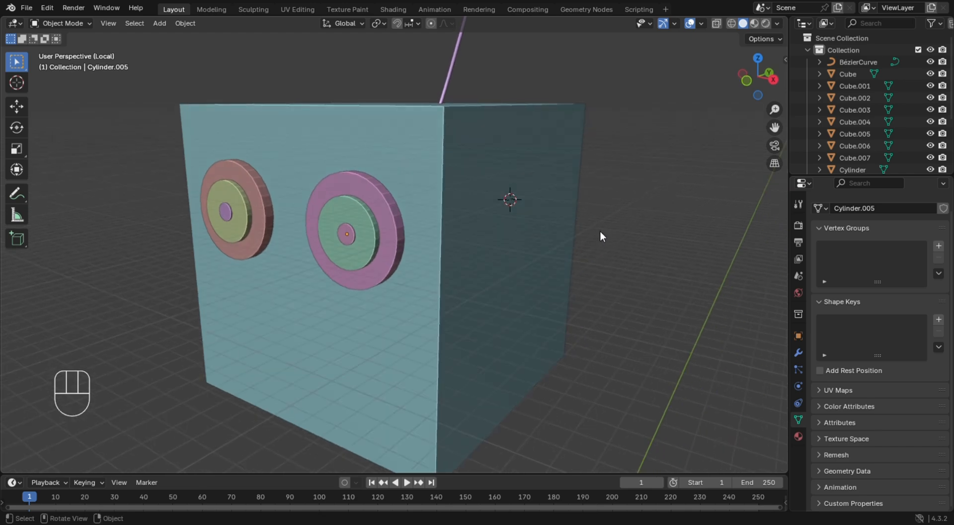
key("shift+a")
mouse_move(601, 232)
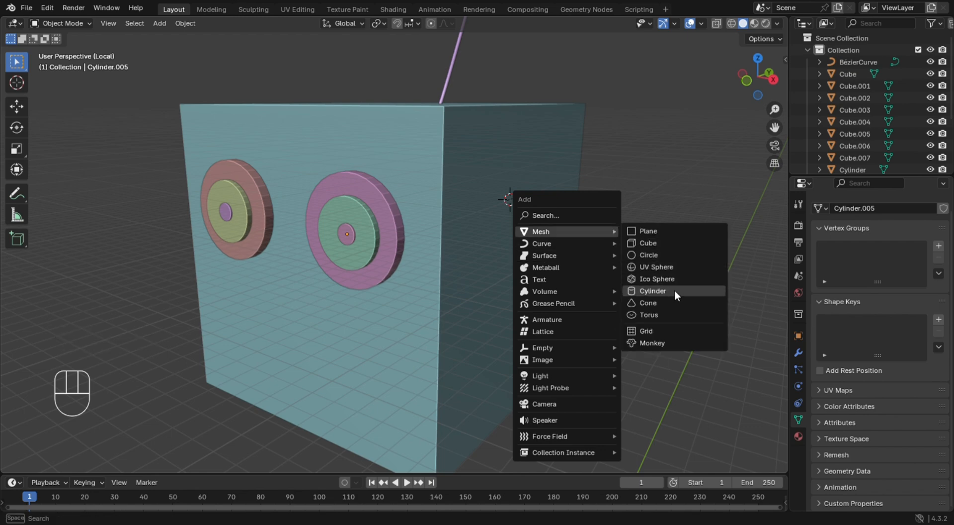
left_click(674, 291)
scroll(663, 268, "down", 4)
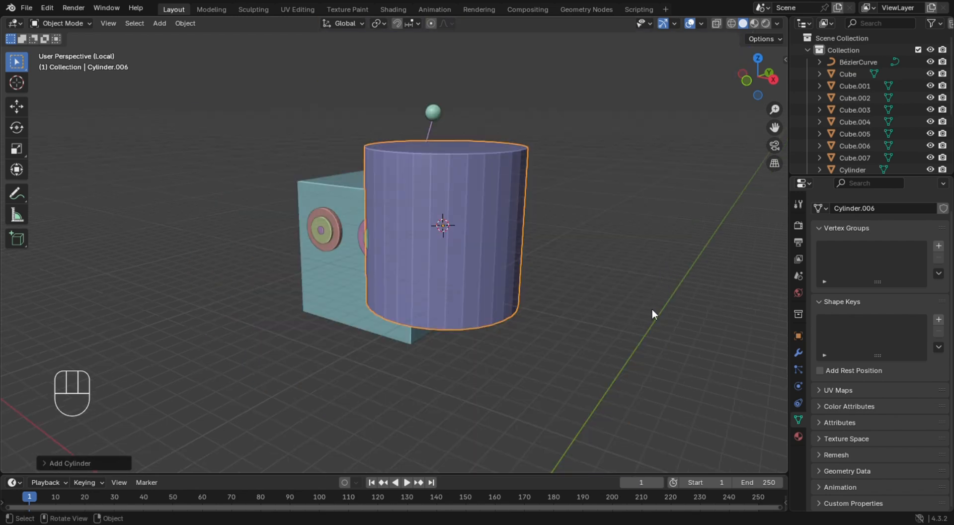
key("s")
left_click(515, 246)
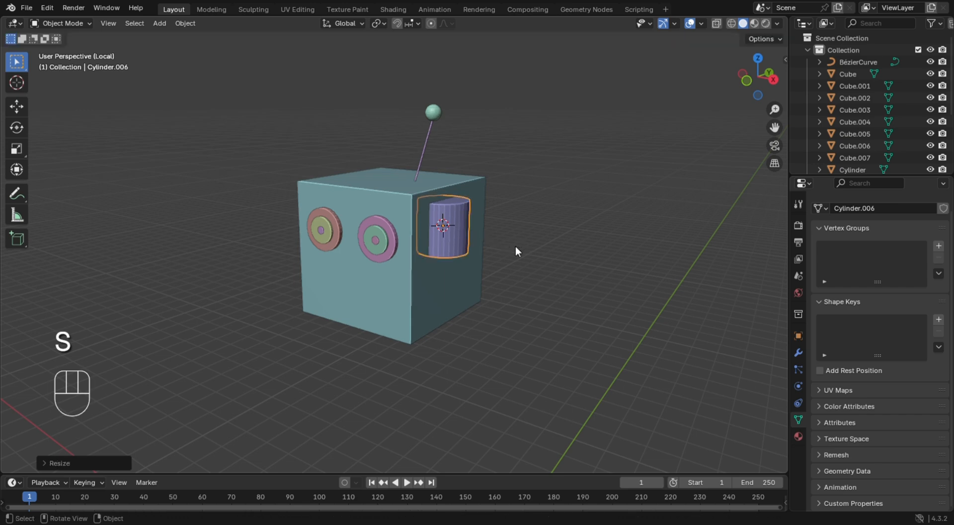
key("s")
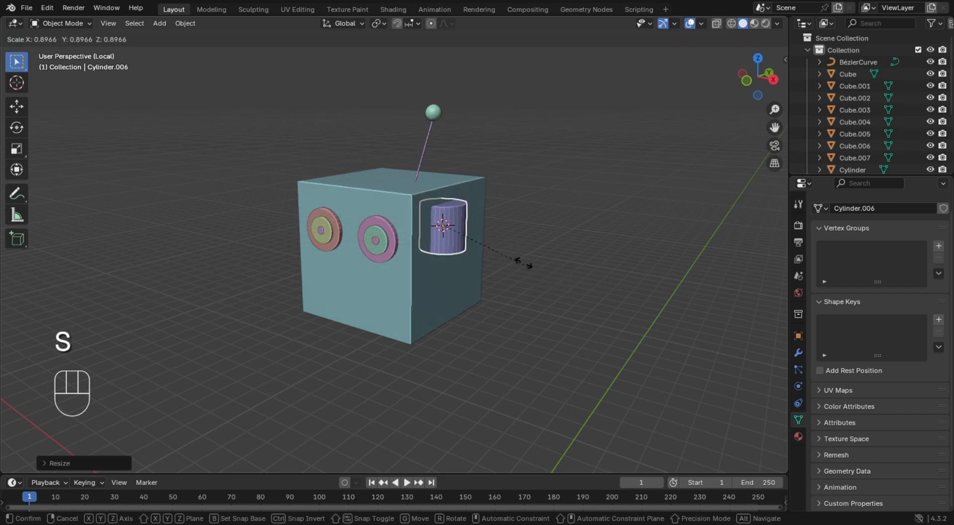
left_click(522, 266)
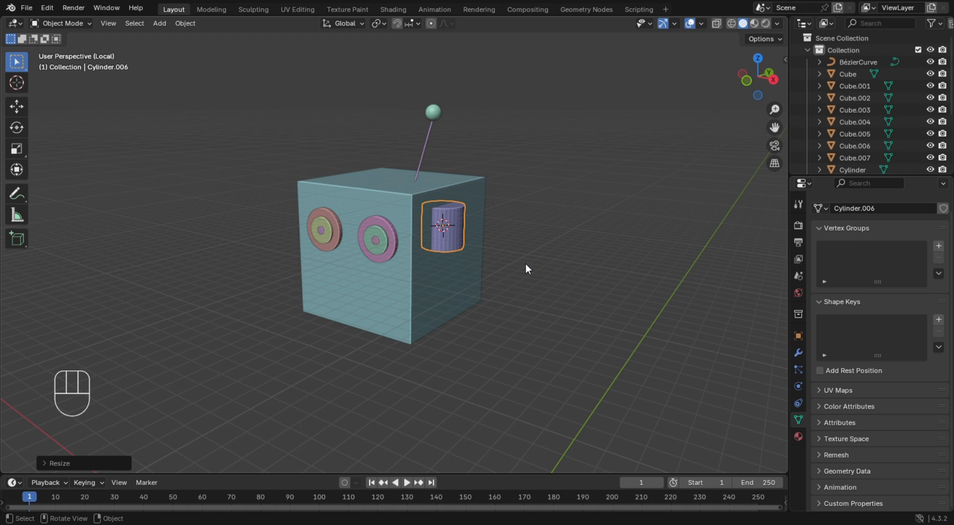
Rotate the small ear cylinder 90° around the Y axis so it lies sideways.
key("r")
key("y")
key("KP_9")
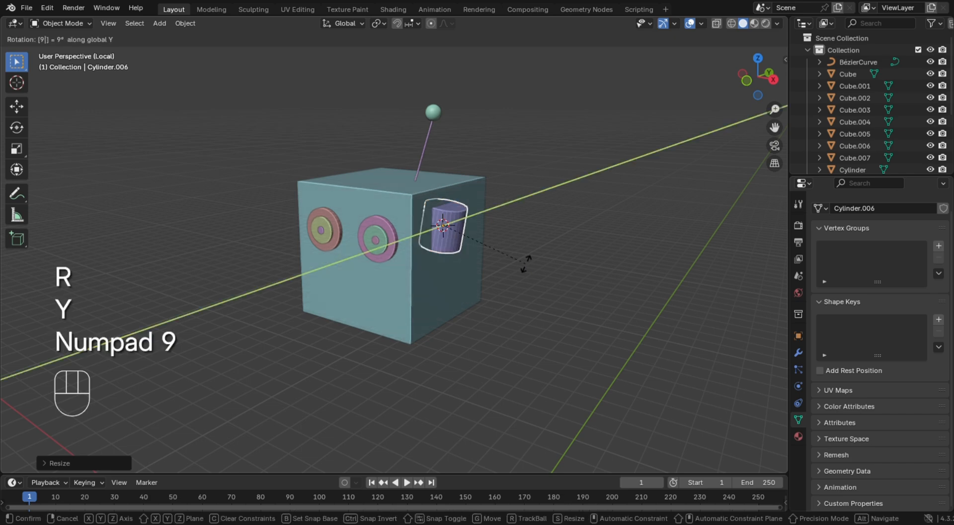
key("KP_0")
key("Return")
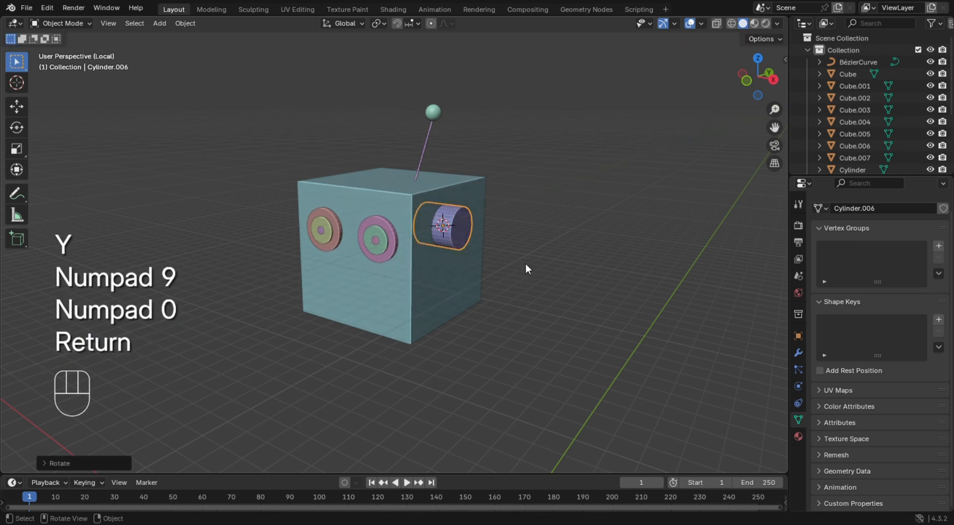
Move the ear cylinder outward along X until it is clear of the side of the head.
middle_click_drag(526, 264, 548, 279)
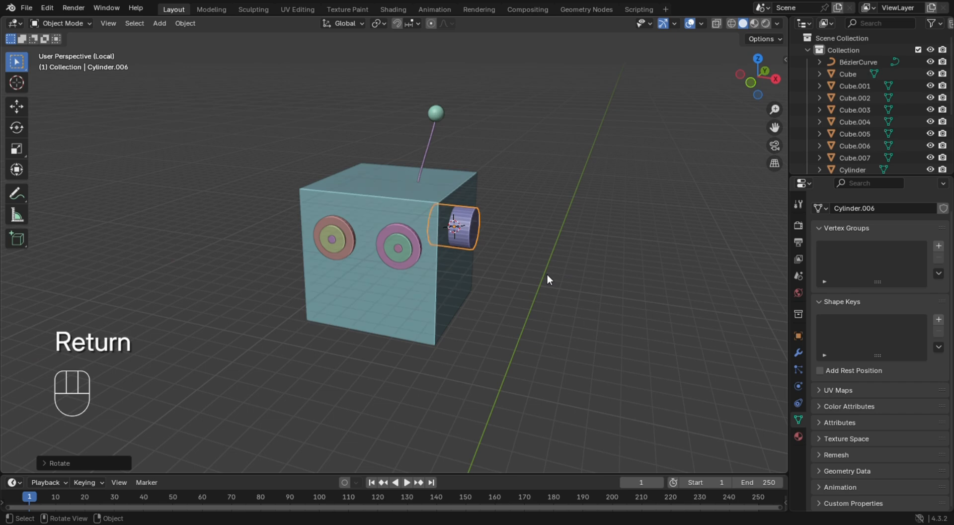
key("g")
key("y")
key("x")
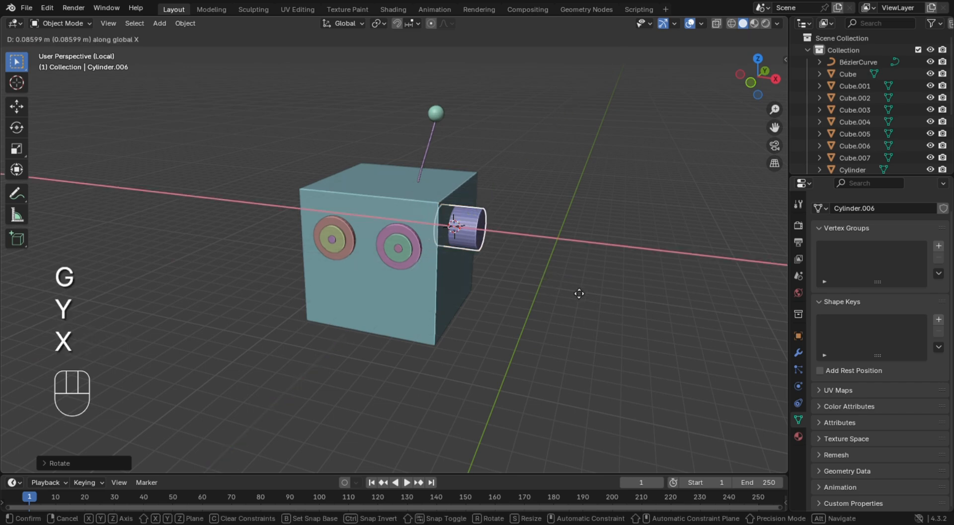
left_click(589, 293)
Flatten the ear cylinder along X to about 0.18 of its thickness, making a thin disc.
key("s")
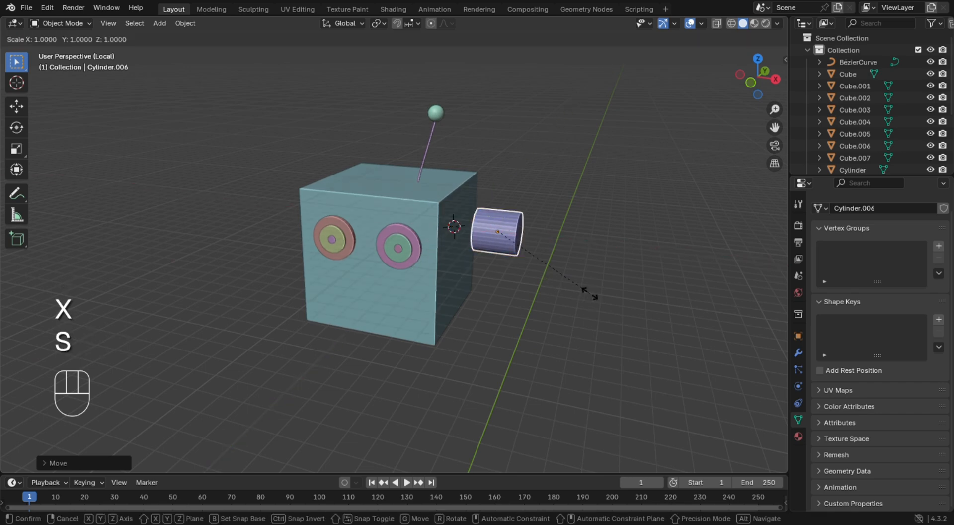
key("x")
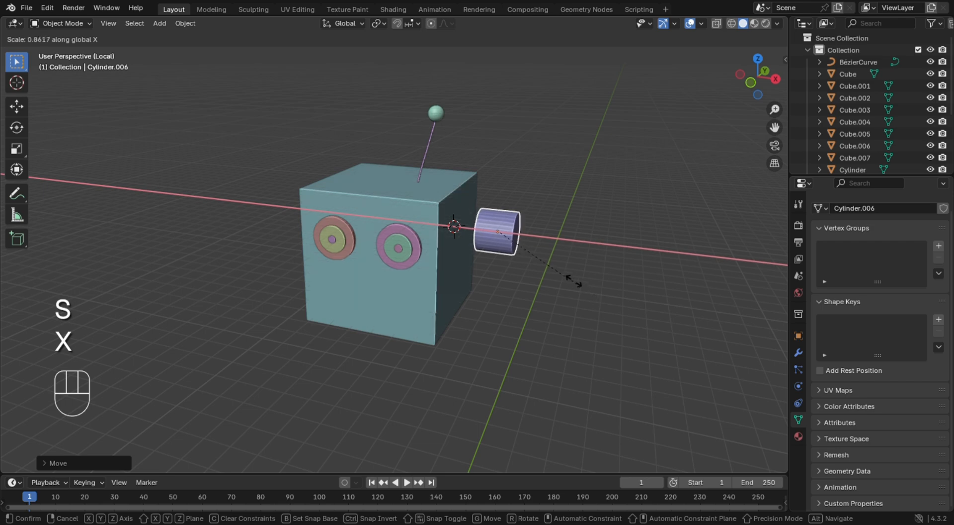
left_click(511, 248)
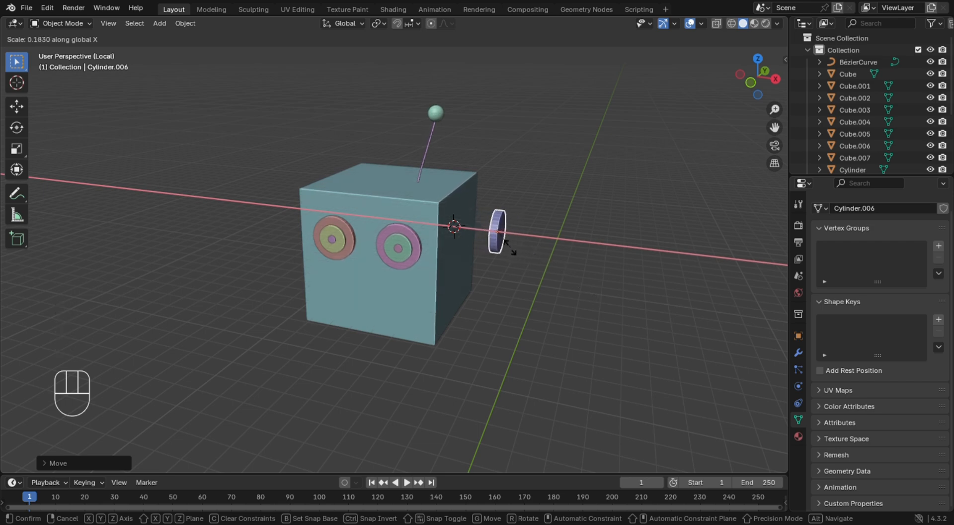
left_click(510, 247)
Move the flattened ear disc back along X until it sits against the side of the head.
mouse_move(586, 215)
middle_mouse_down()
mouse_move(454, 208)
mouse_move(549, 219)
mouse_move(616, 209)
mouse_move(576, 213)
middle_mouse_up()
left_click(503, 223)
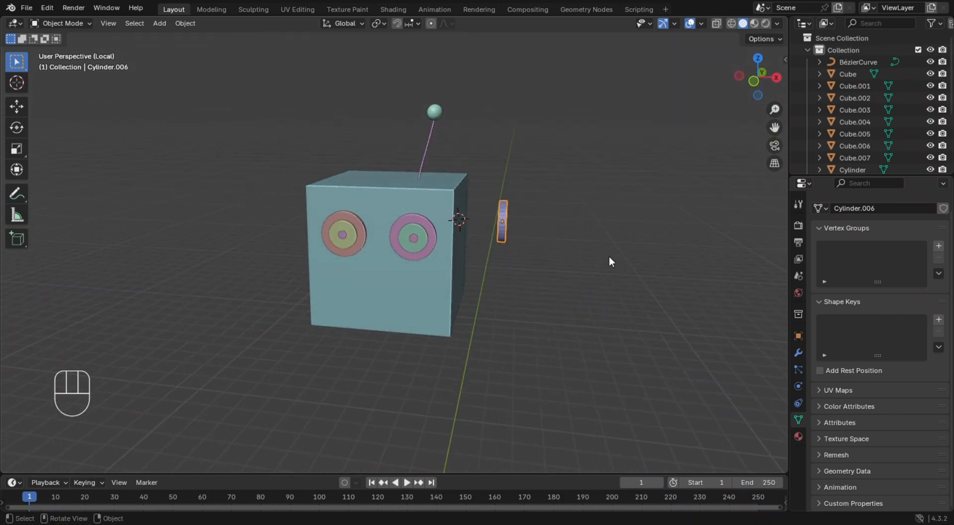
key("g")
key("x")
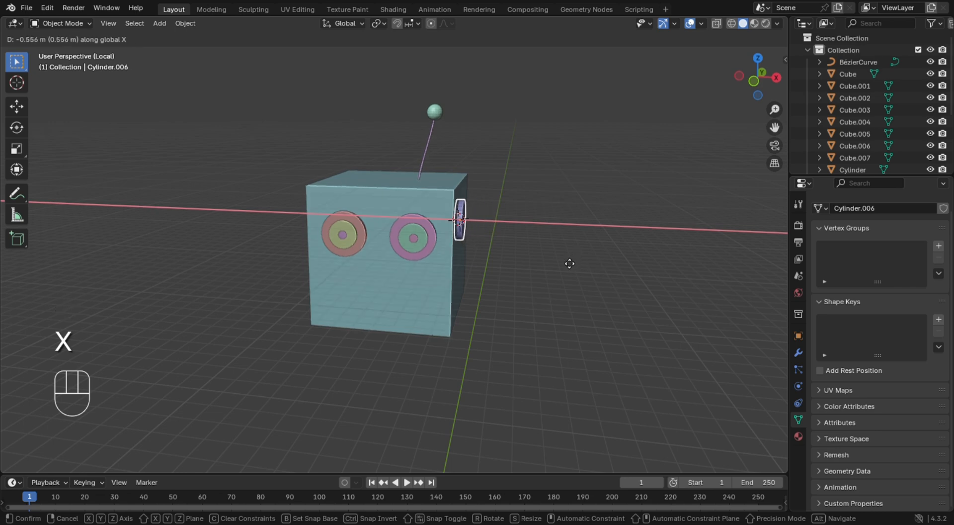
left_click(571, 260)
In the right orthographic view, move the ear disc along Y to near the middle of the head's side.
middle_click_drag(595, 192, 443, 198)
right_click(614, 180, "shift")
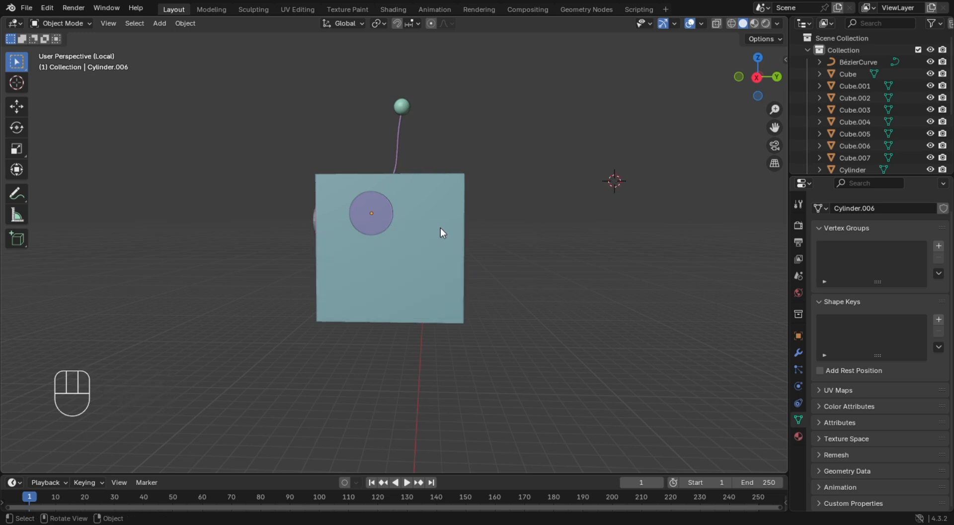
middle_click_drag(482, 267, 542, 287)
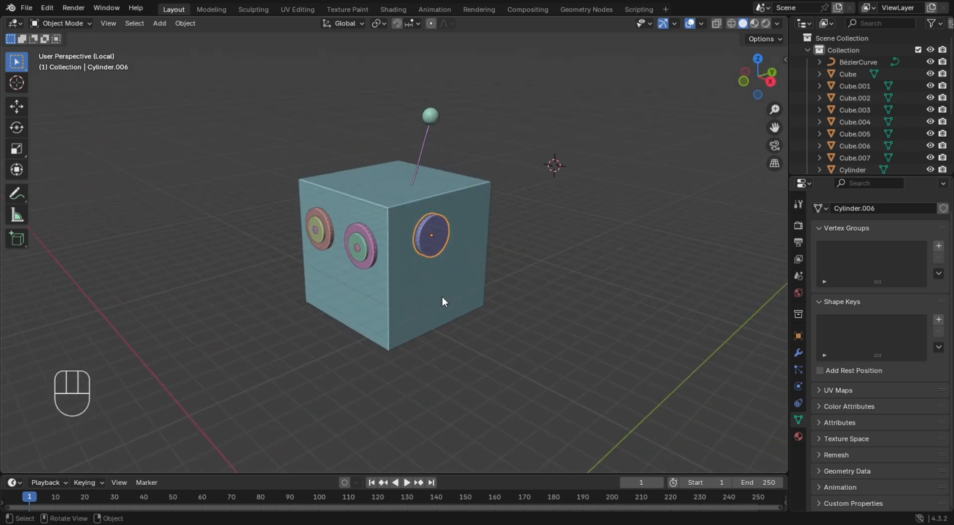
key("KP_3")
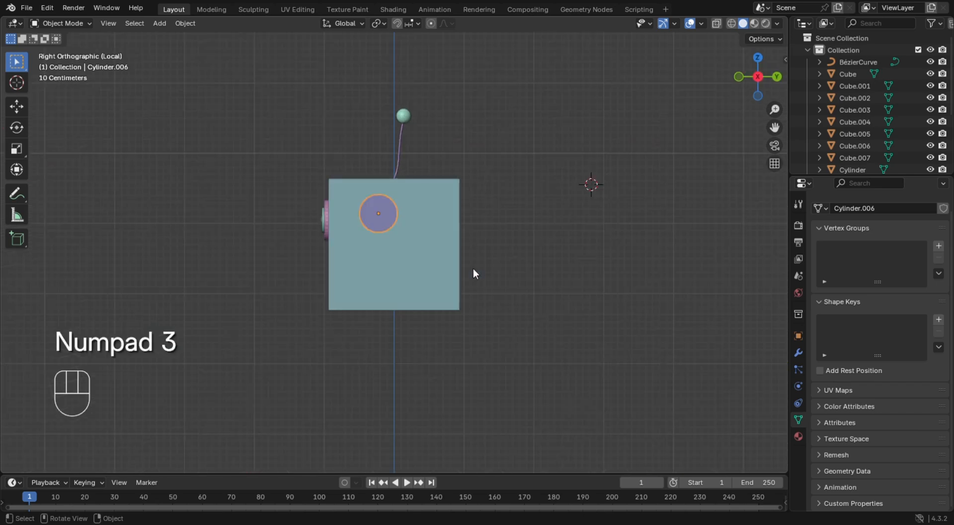
scroll(405, 171, "up", 4)
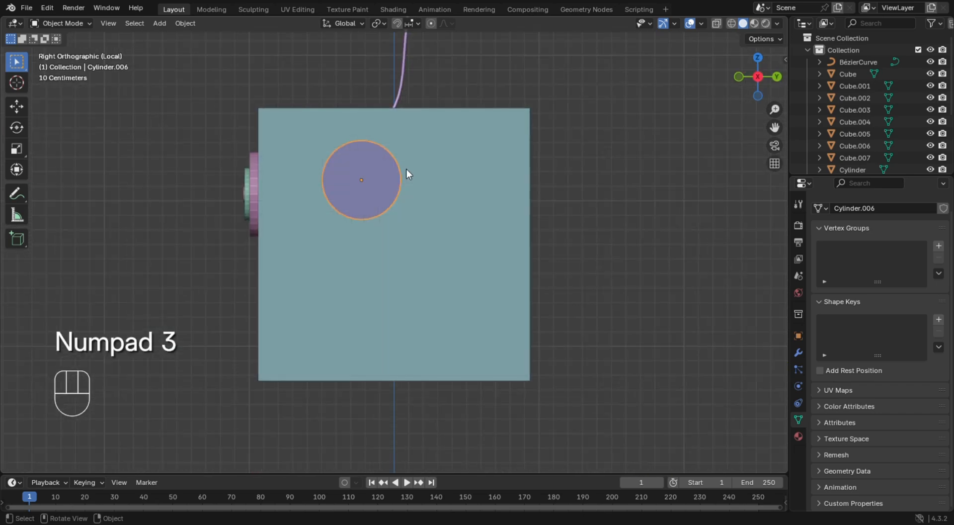
key("g")
key("x")
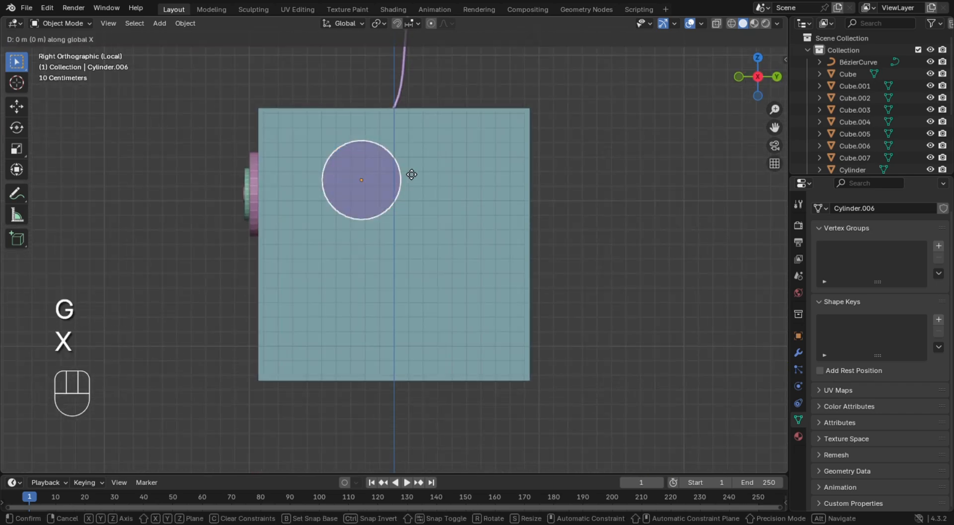
key("y")
left_click(436, 181)
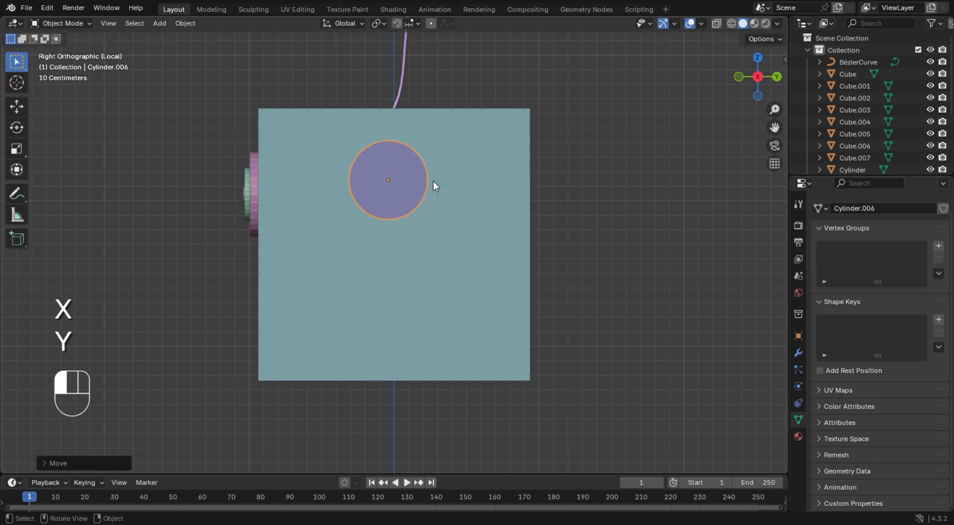
Lower the ear disc slightly along Z so it lines up with the height of the eyes.
key("g")
key("z")
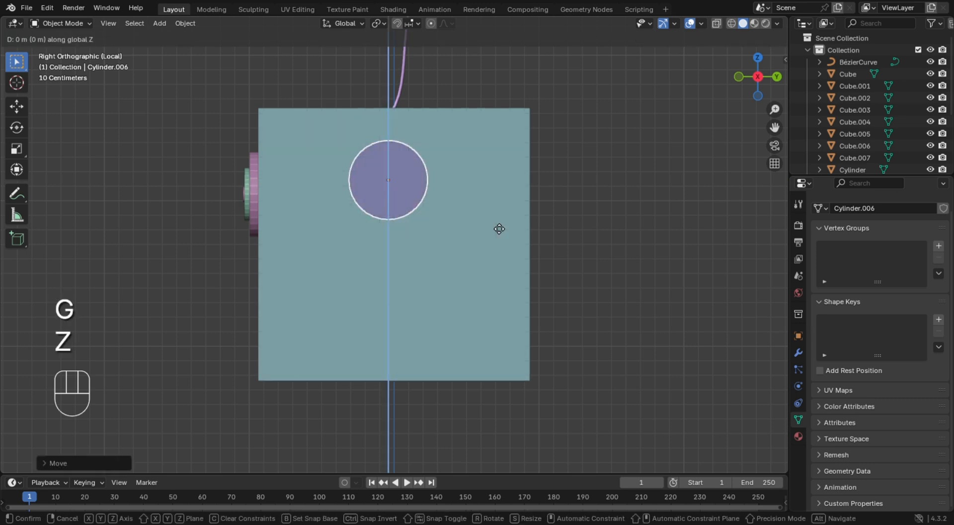
left_click(493, 232)
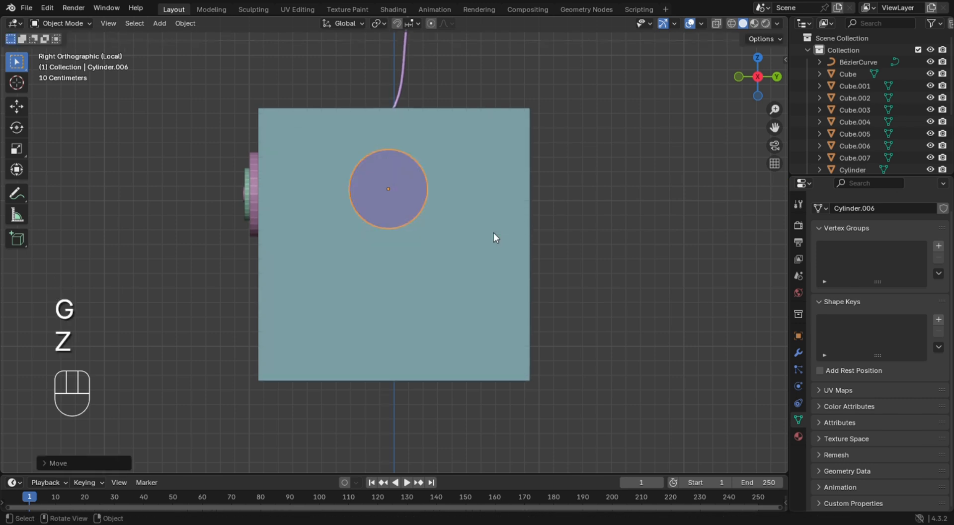
Duplicate the ear disc and move the copy slightly outward along X, in front of the original.
middle_click_drag(490, 258, 551, 275)
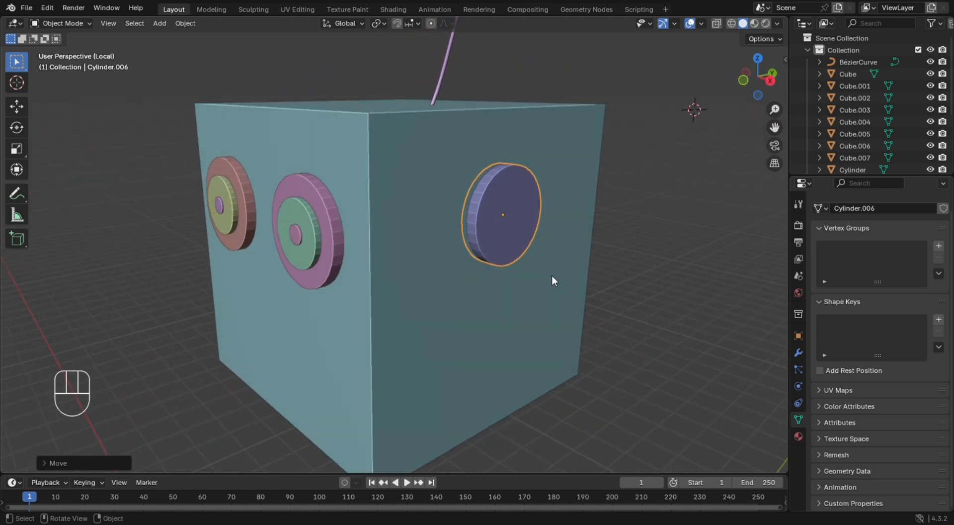
key("shift+d")
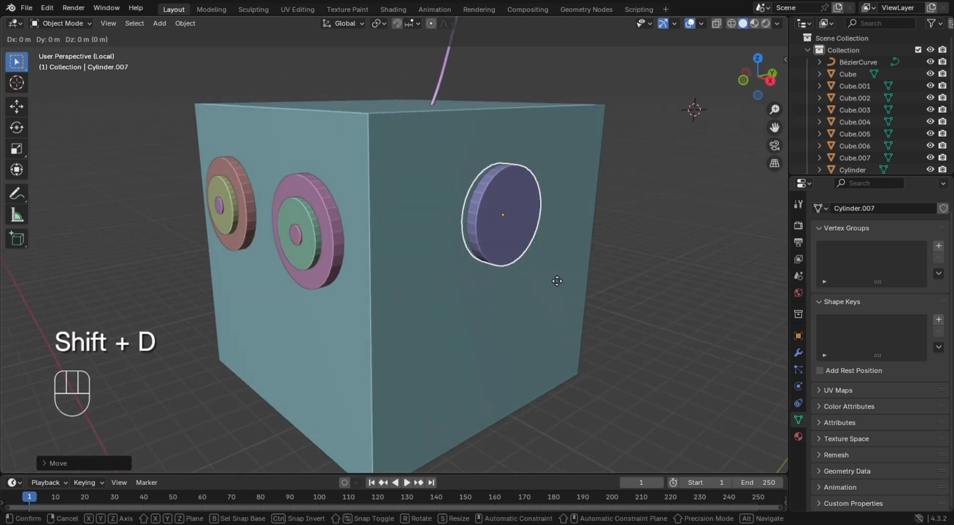
right_click(607, 289)
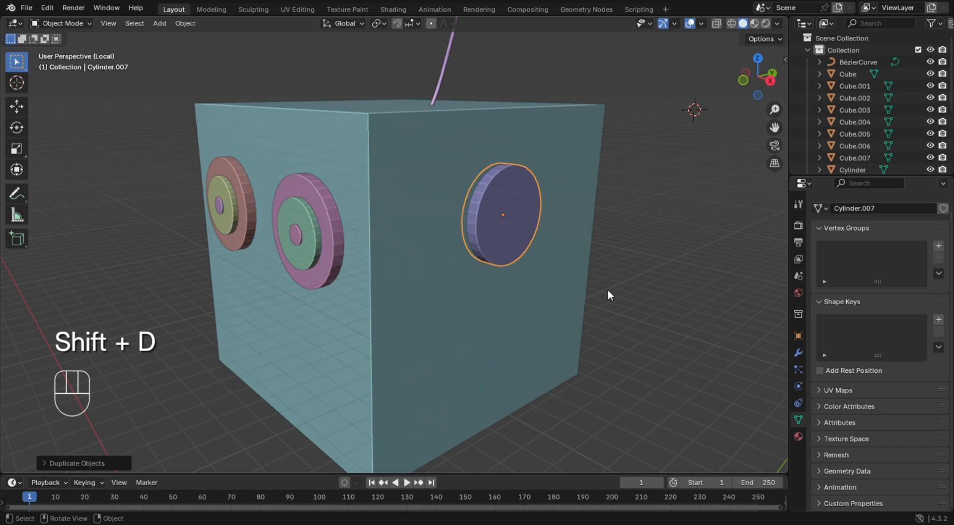
key("g")
key("y")
key("x")
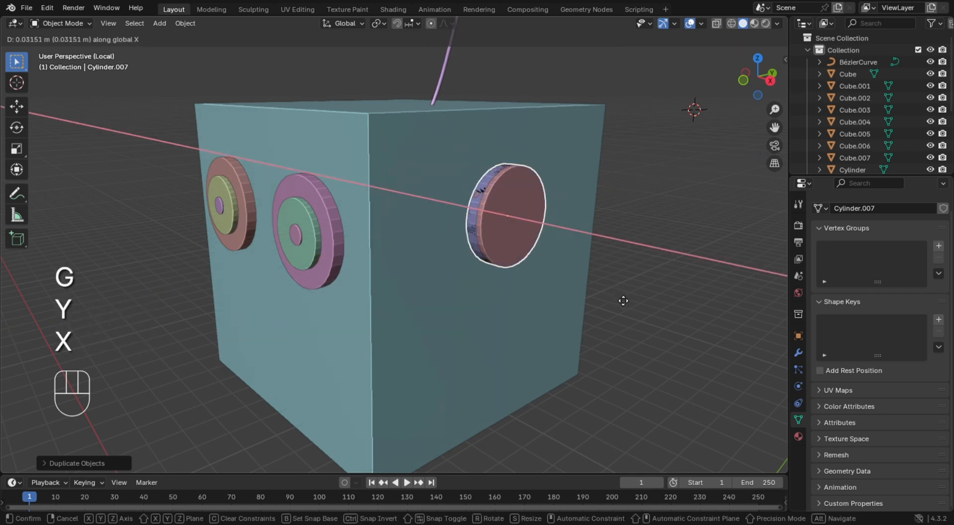
left_click(628, 301)
Scale the copied ear disc down to a smaller inner disc and move it back along X into the larger one.
key("s")
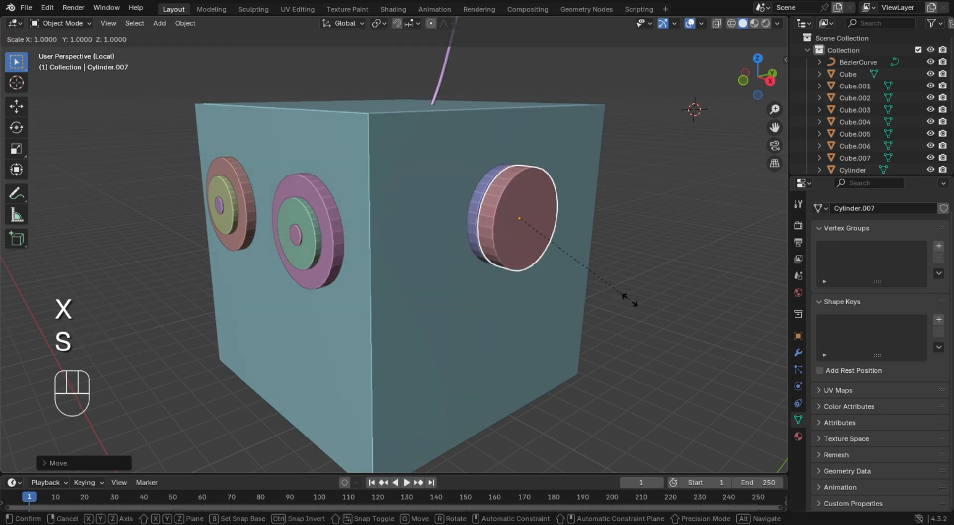
left_click(589, 259)
key("g")
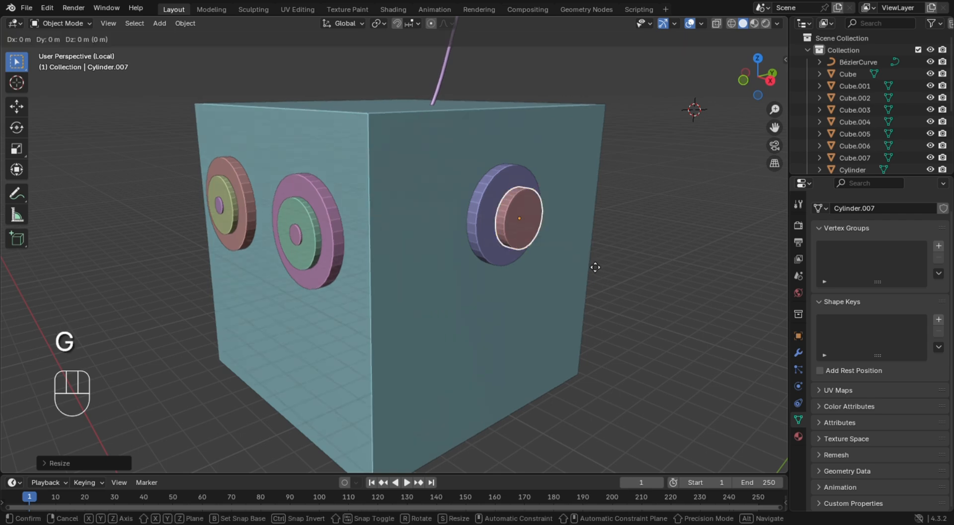
key("x")
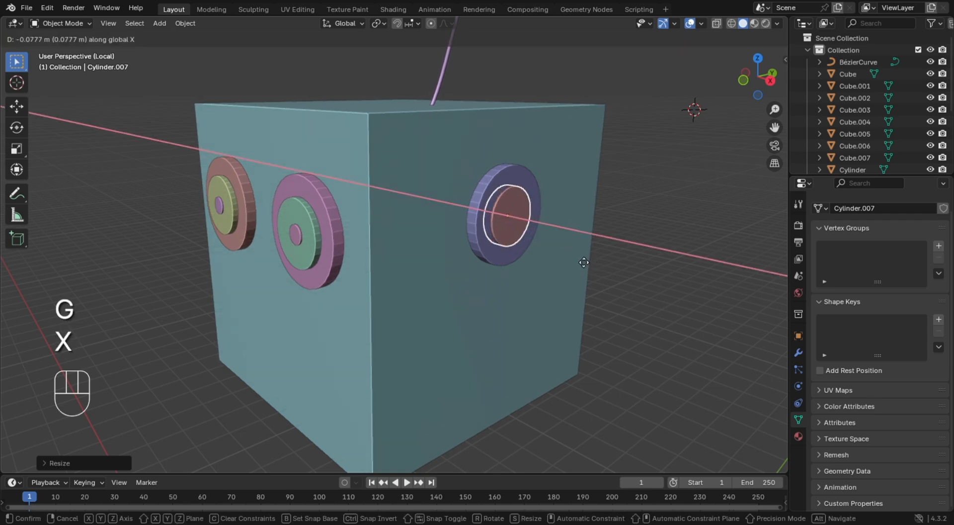
left_click(586, 266)
Select both ear discs, duplicate them together and move the copies along X past the opposite side of the head.
middle_click_drag(625, 249, 685, 243)
scroll(685, 242, "down", 6)
scroll(507, 209, "up", 5)
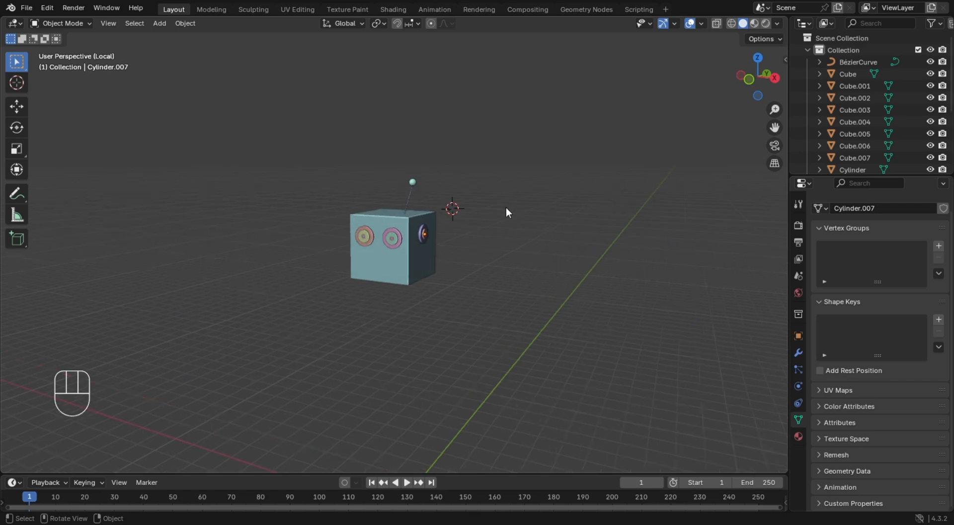
left_click(571, 245)
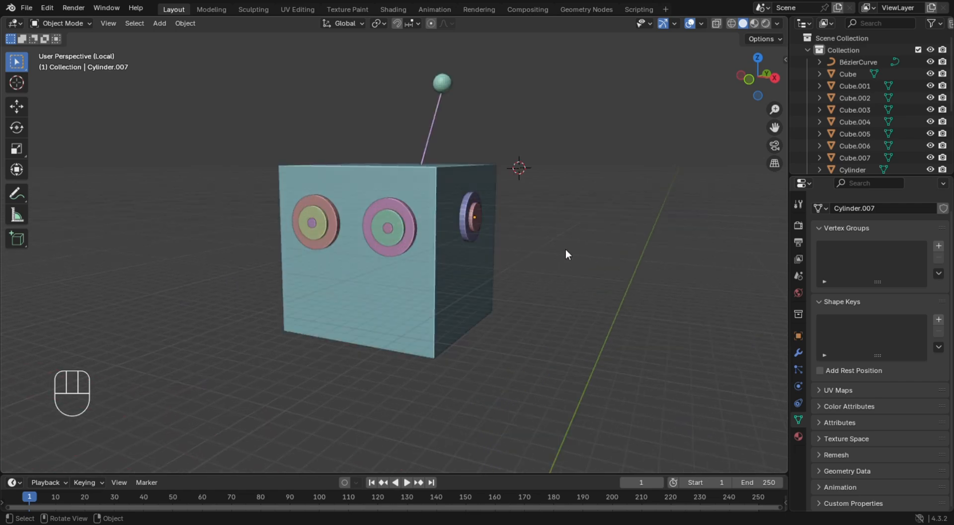
middle_click_drag(567, 253, 510, 242)
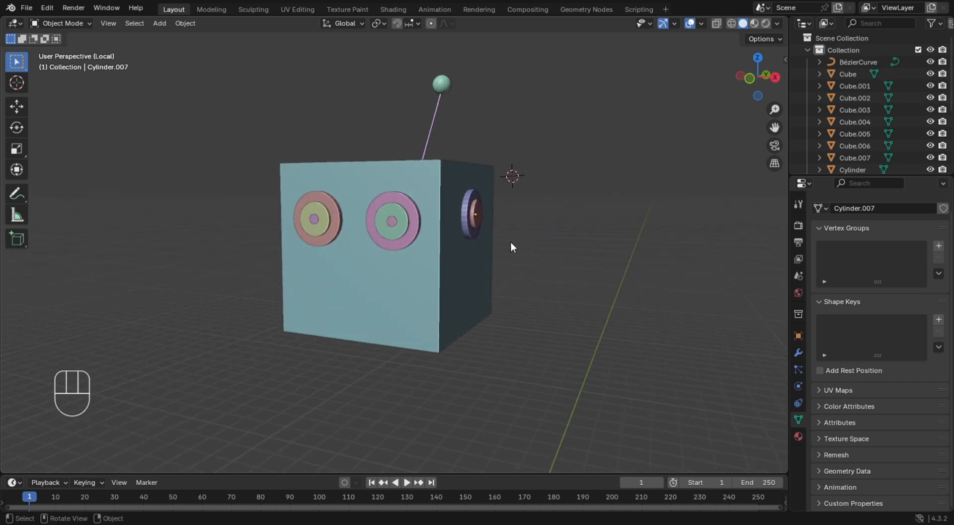
left_click(468, 228, "shift")
middle_click_drag(488, 224, 523, 232)
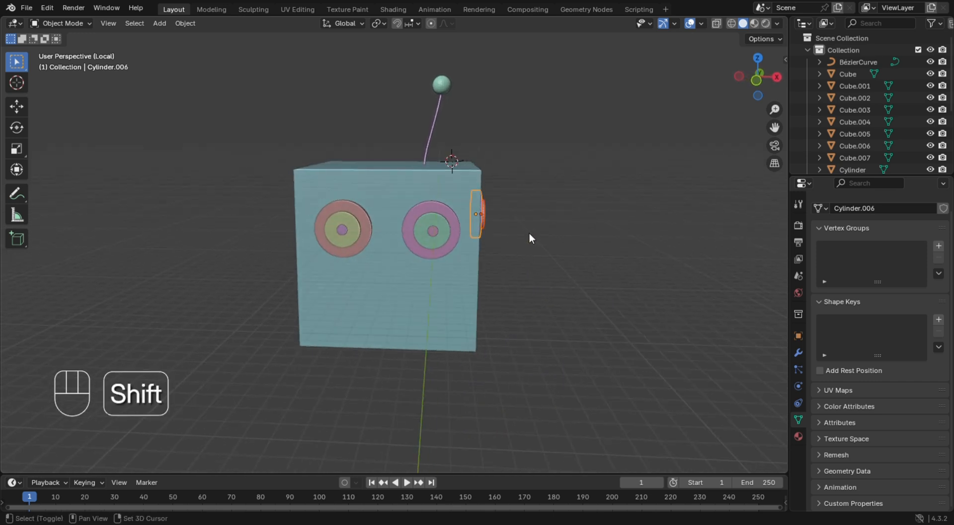
key("shift+d")
key("g")
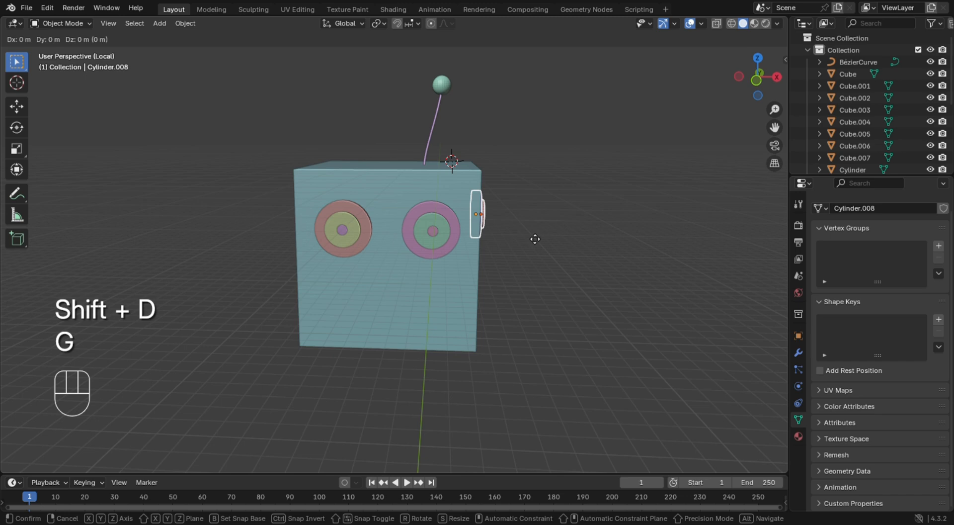
key("x")
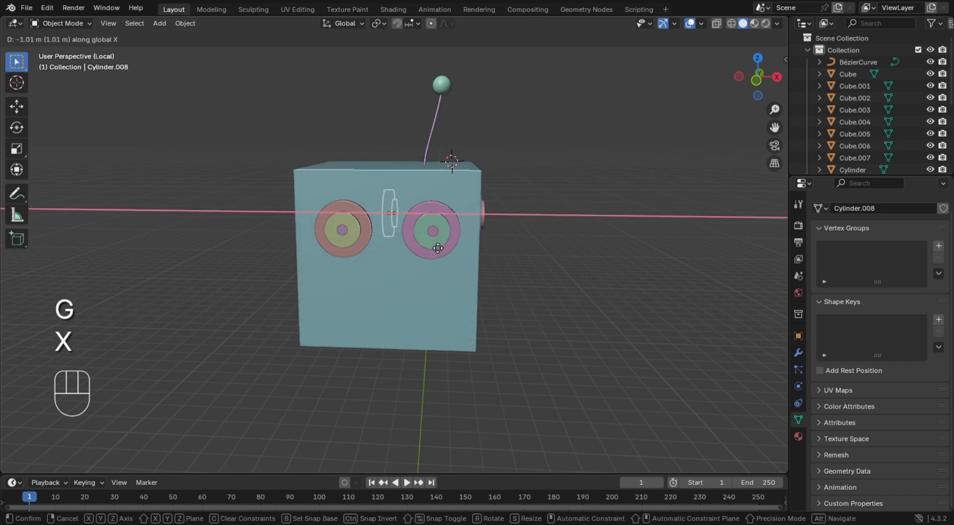
left_click(348, 233)
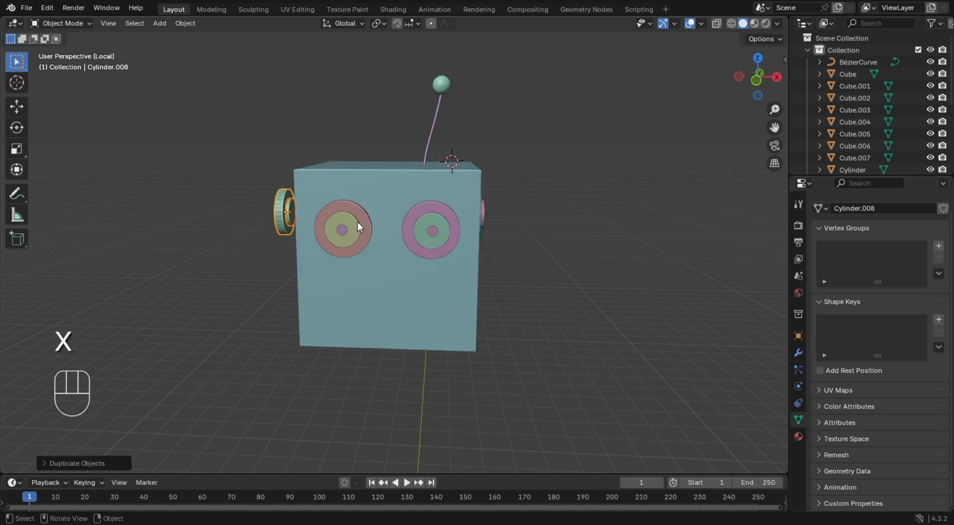
Flip the duplicated ear discs with a negative uniform scale so the small disc faces outward, and enlarge them slightly.
middle_click_drag(356, 222, 385, 218)
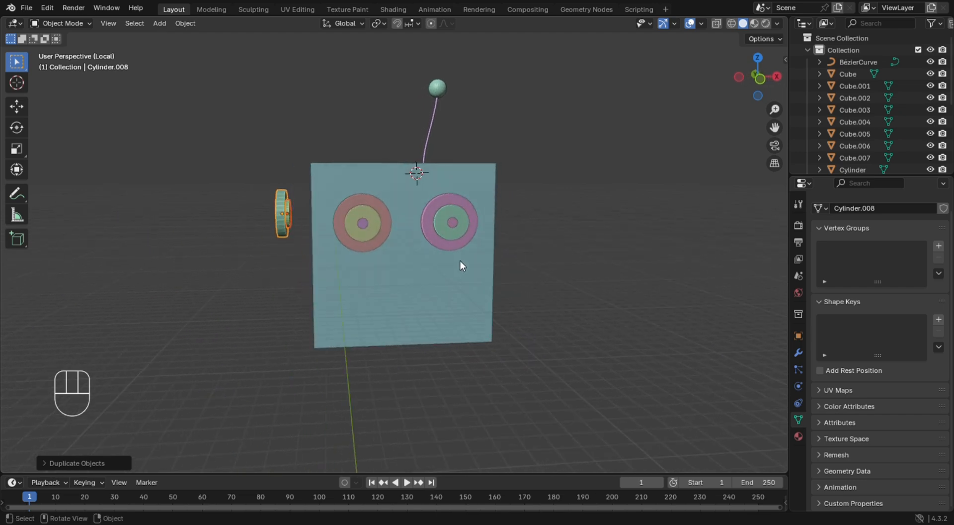
key("s")
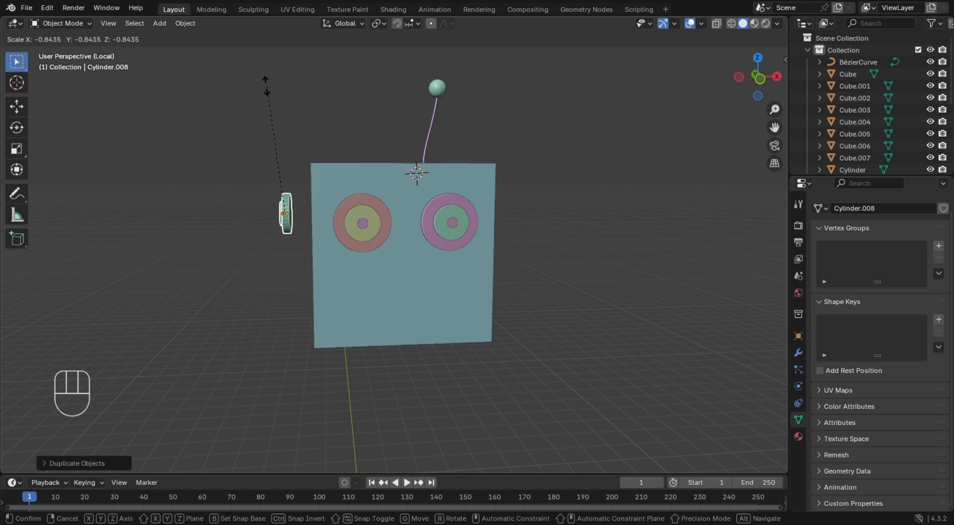
left_click(248, 73)
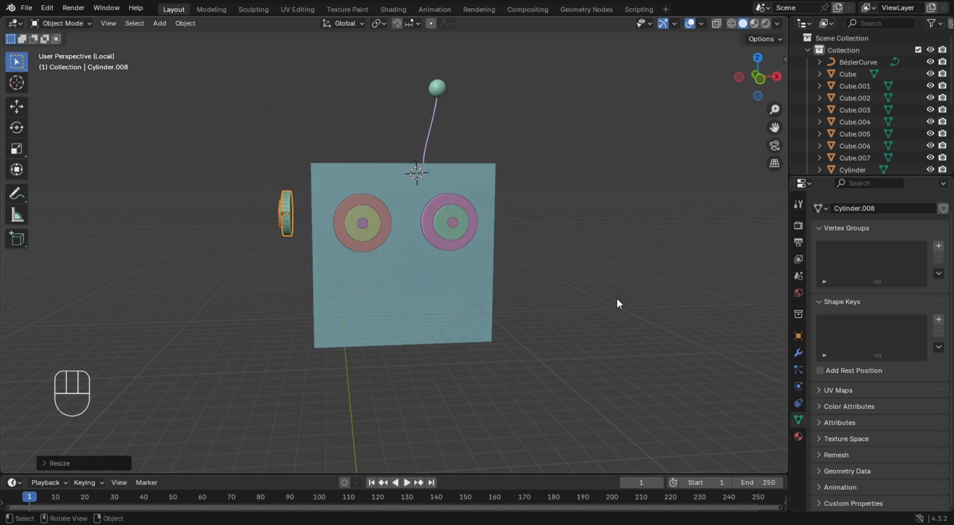
middle_click_drag(606, 287, 666, 293)
key("s")
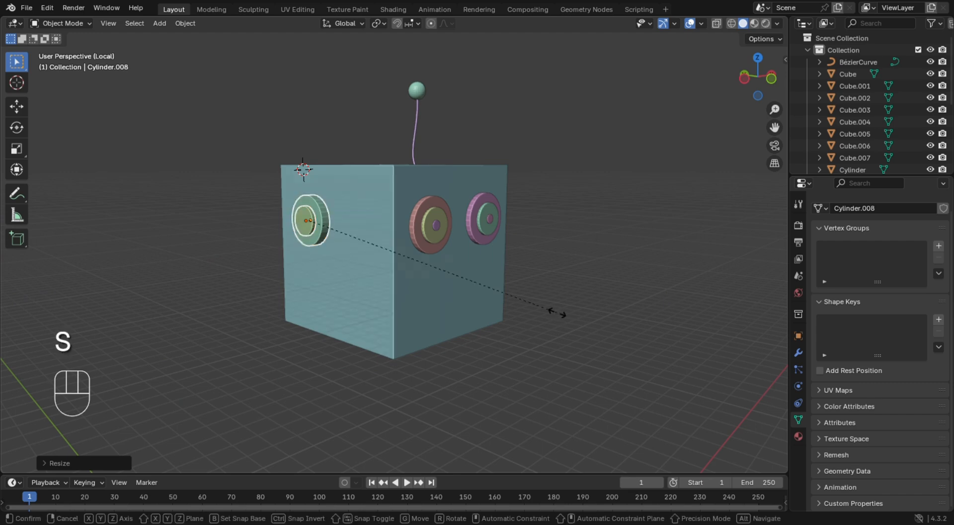
left_click(568, 323)
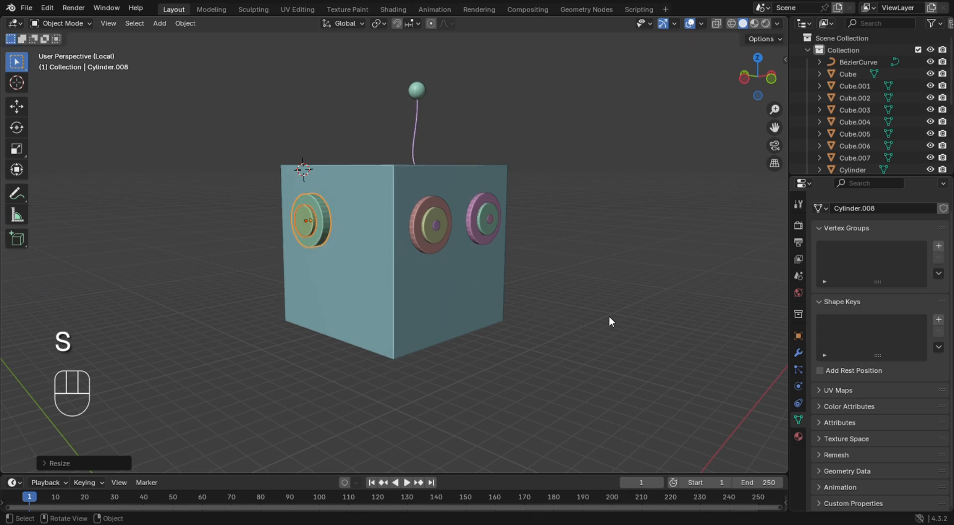
Move the flipped ear discs about 0.3 m inward along X until they sit against the side of the head.
middle_click_drag(609, 315, 634, 308)
key("g")
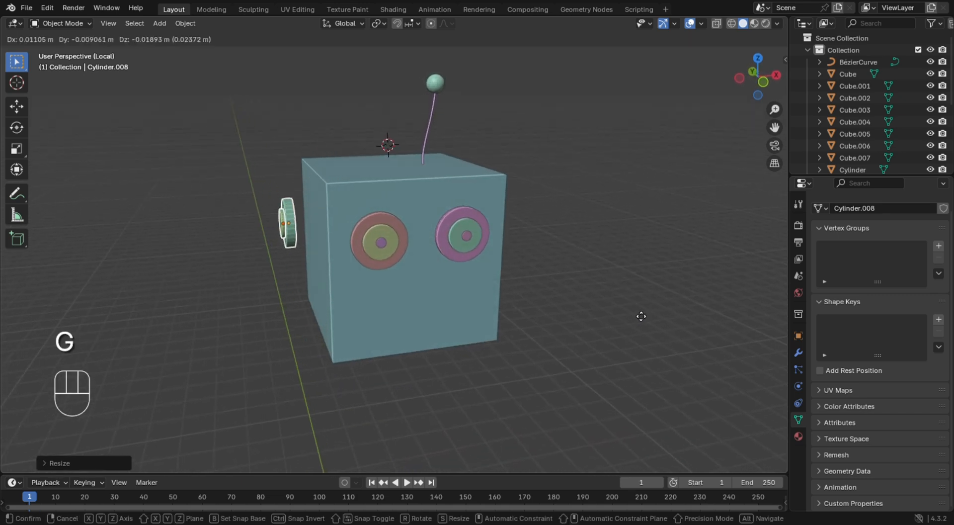
key("x")
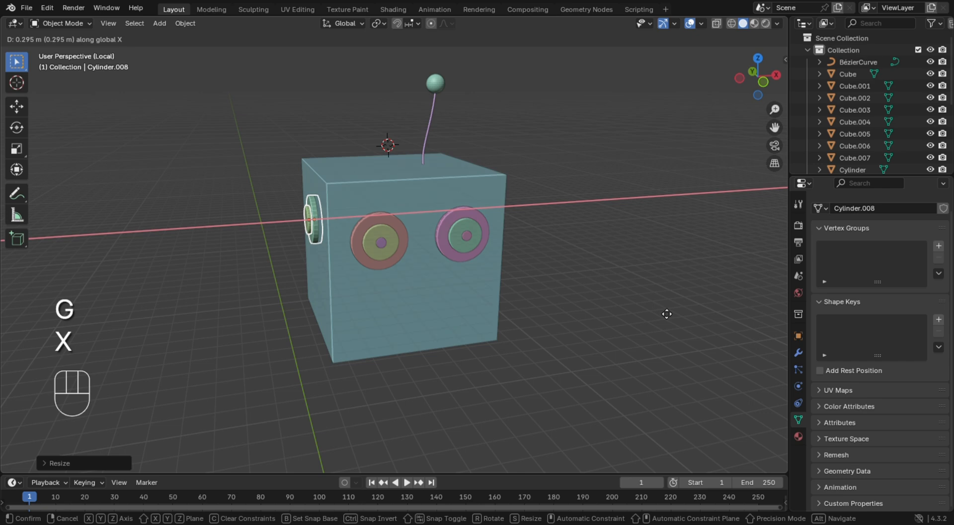
left_click(667, 314)
middle_click_drag(664, 307, 576, 290)
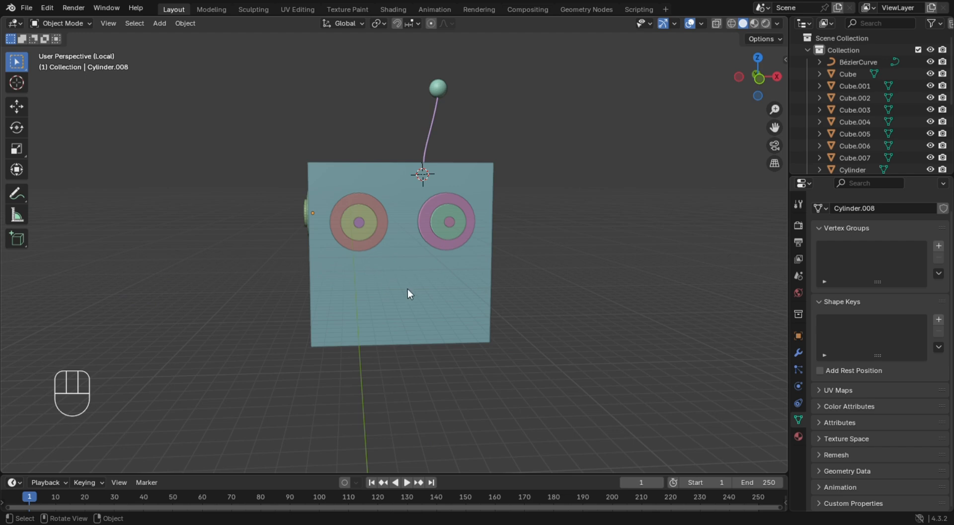
Duplicate the head cube and move the copy straight down along Z to just below the head.
left_click(429, 313)
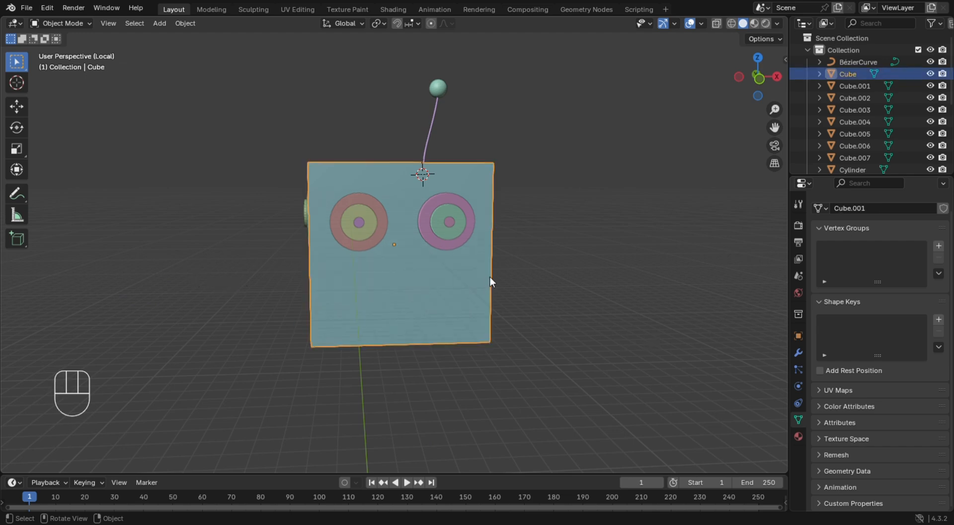
key("shift+d")
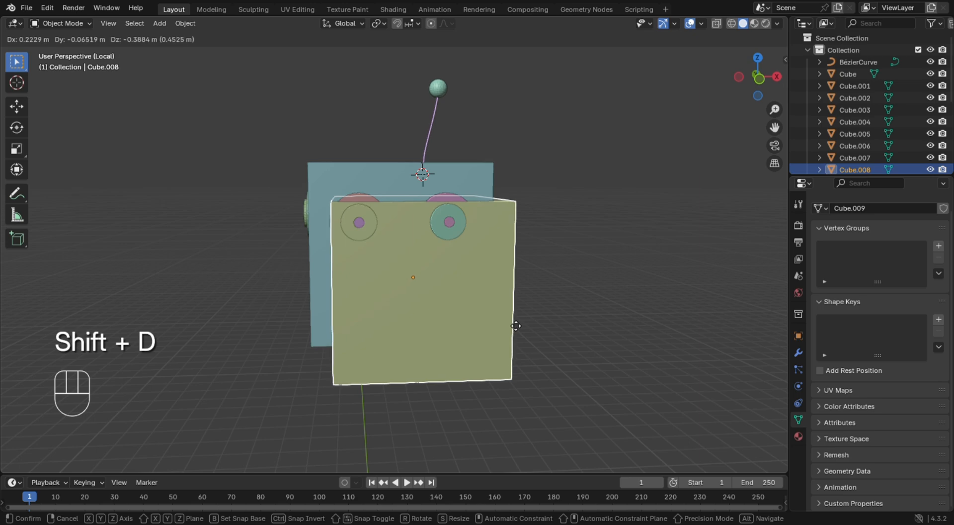
right_click(510, 321)
key("g")
key("z")
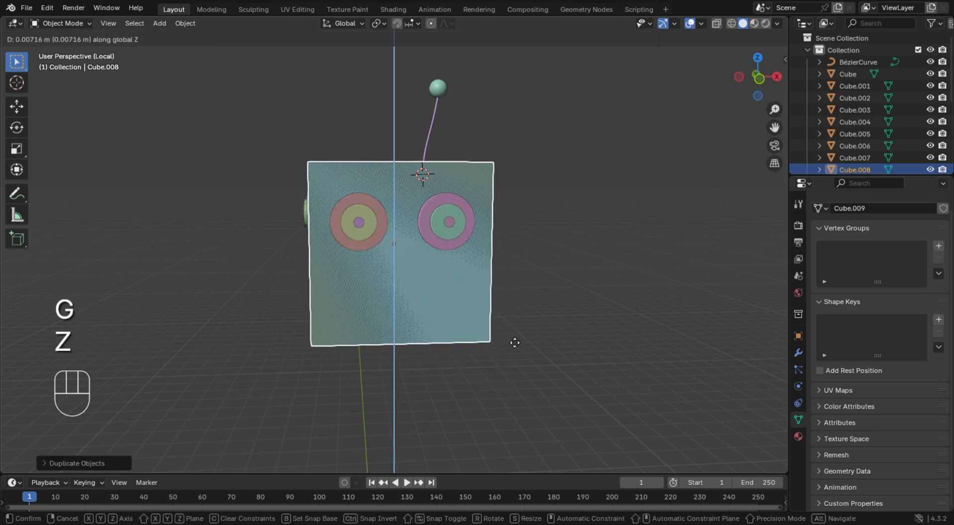
left_click(516, 40)
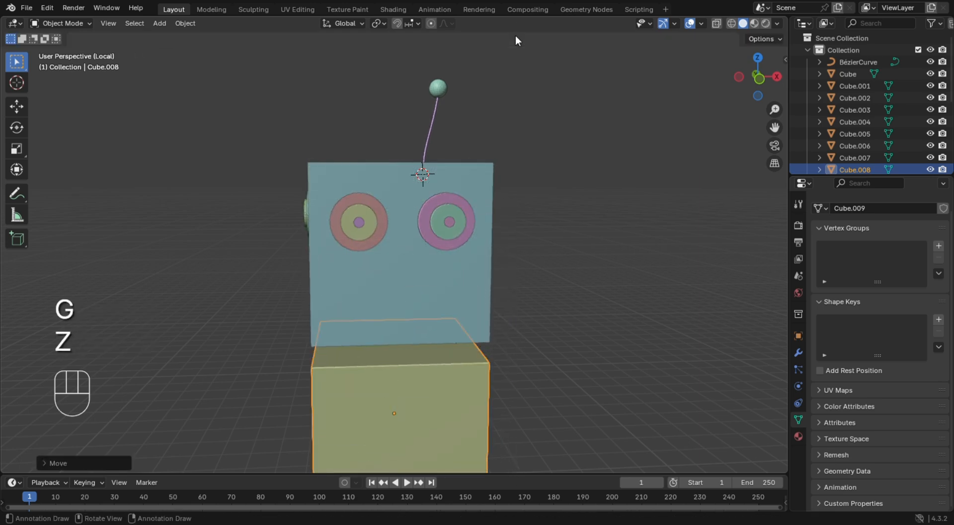
Scale the copied cube down uniformly to about 0.48 and raise it along Z to the lower part of the head.
key("s")
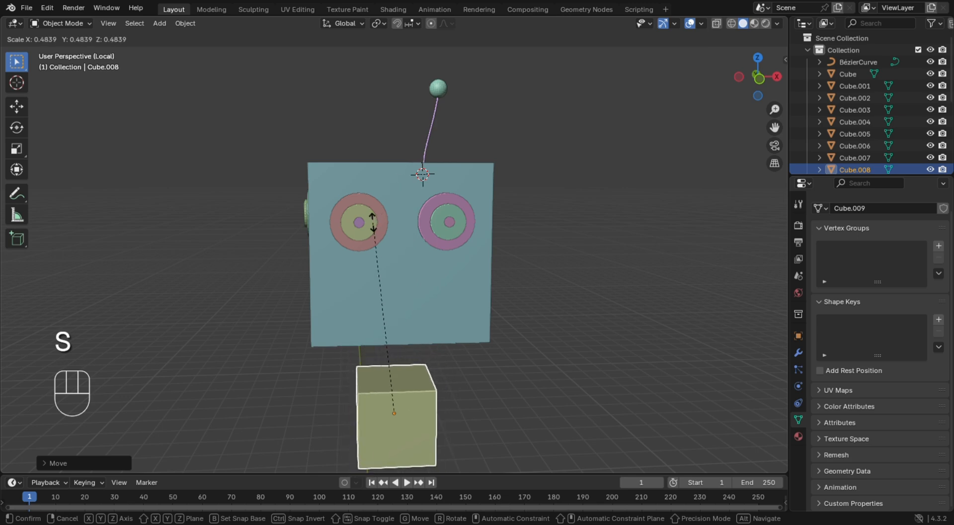
left_click(373, 223)
key("g")
key("z")
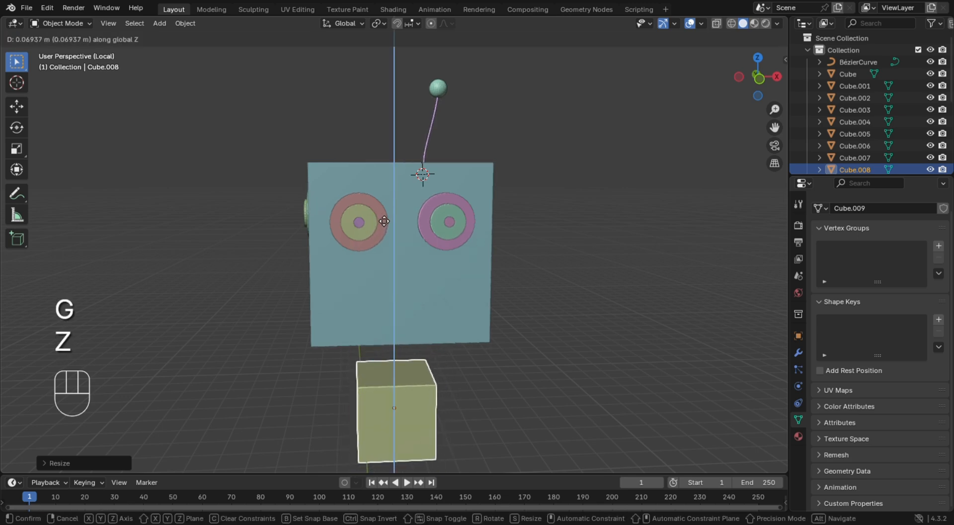
left_click(427, 143)
Move the small cube forward along Y until it stands out in front of the face.
middle_click_drag(427, 140, 544, 145)
key("g")
key("y")
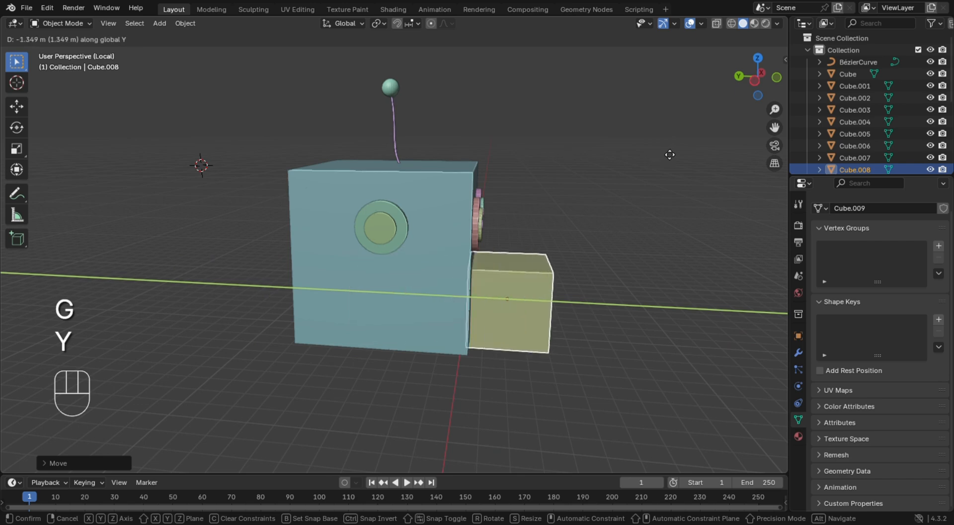
left_click(676, 158)
Flatten the small cube to about 0.19 along Z and narrow it slightly along X for the mouth.
middle_click_drag(674, 161, 534, 147)
key("s")
key("z")
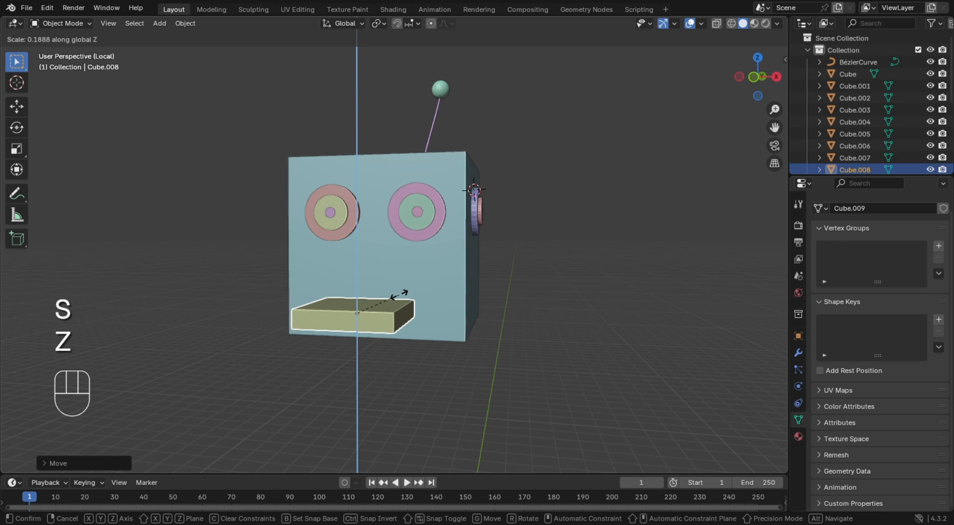
left_click(399, 296)
middle_click_drag(425, 301, 486, 292)
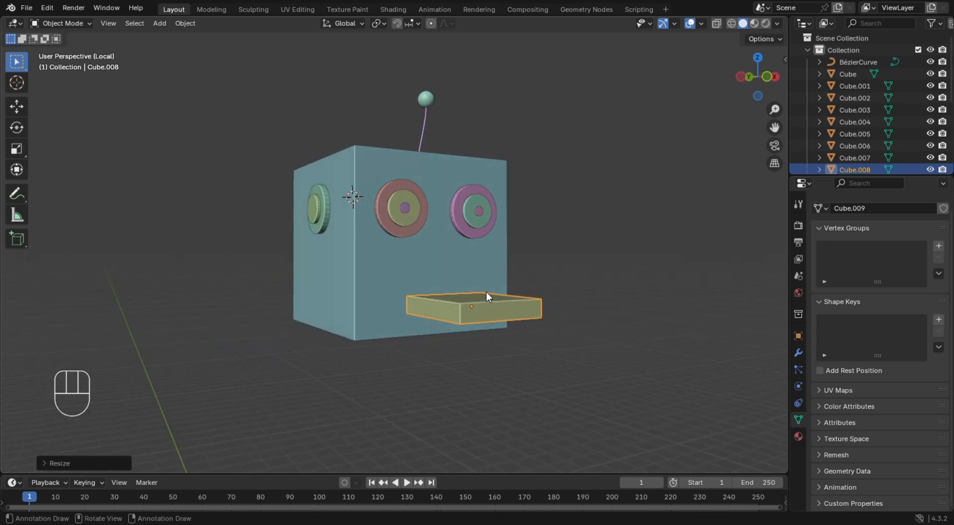
key("s")
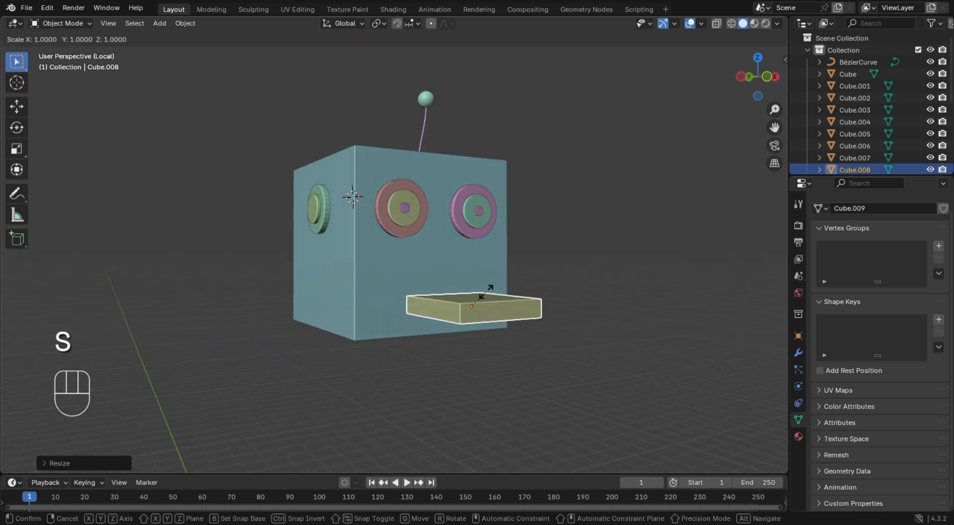
key("x")
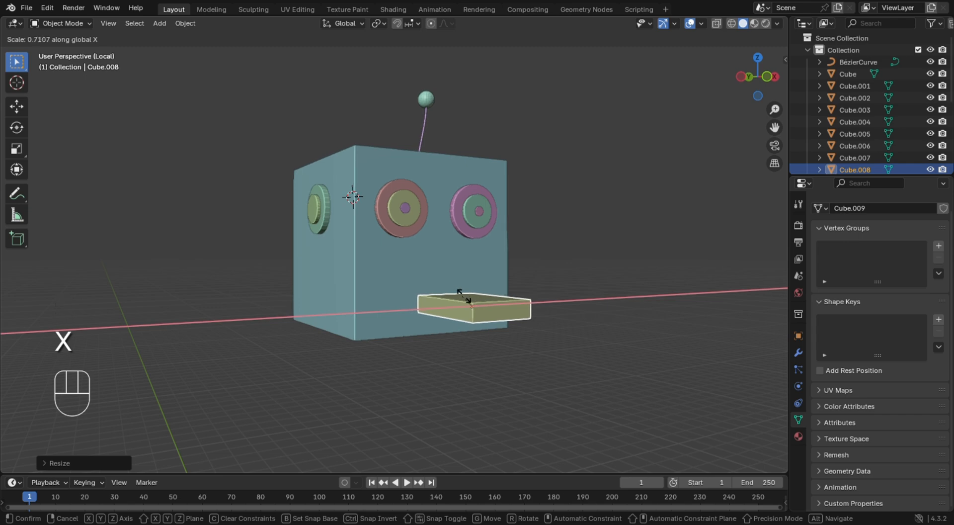
left_click(456, 300)
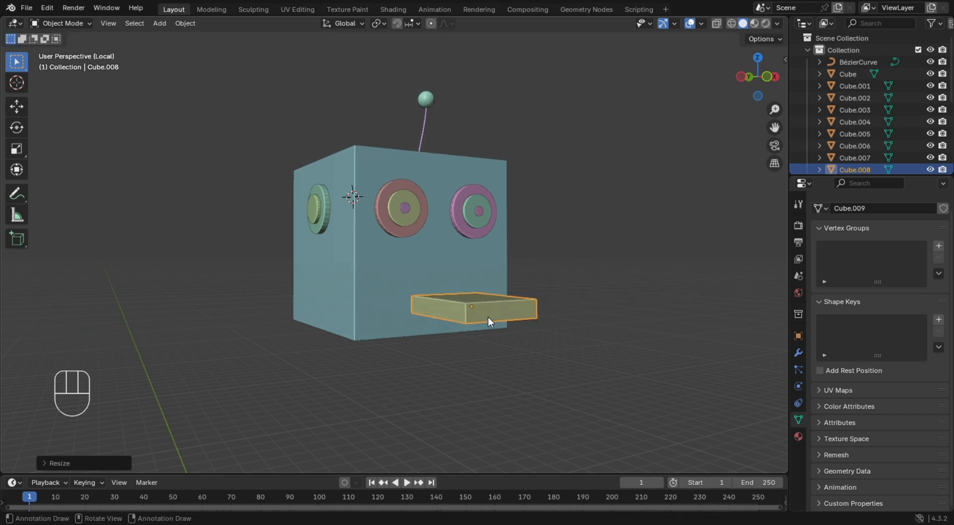
Scale the mouth block to about 0.41 along Y and clear the selection.
key("s")
key("y")
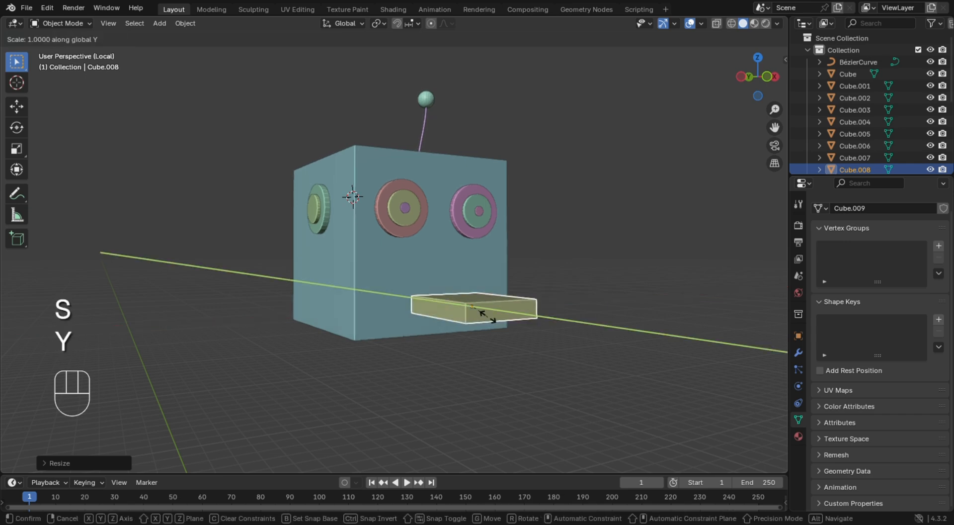
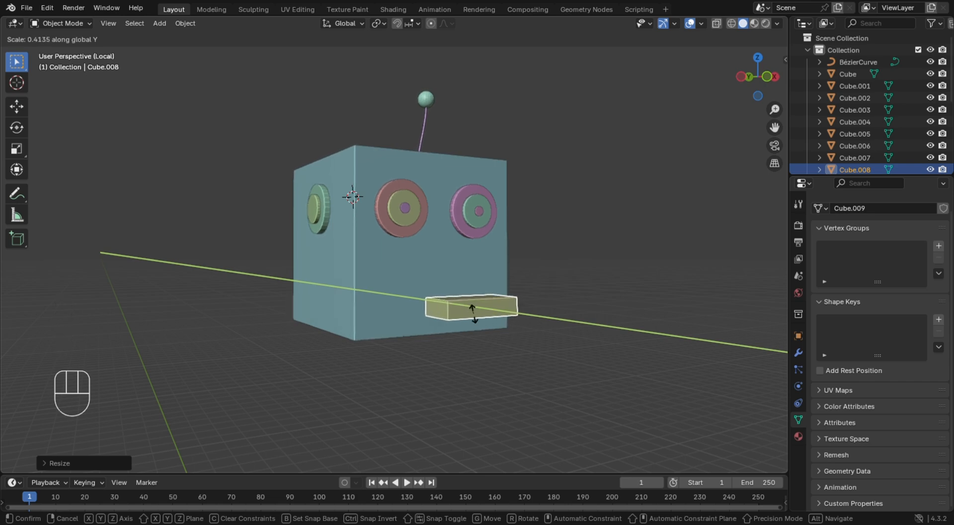
left_click(469, 310)
left_click(590, 263)
Select the mouth block and move it back along Y into the front of the face.
middle_click_drag(590, 264, 451, 278)
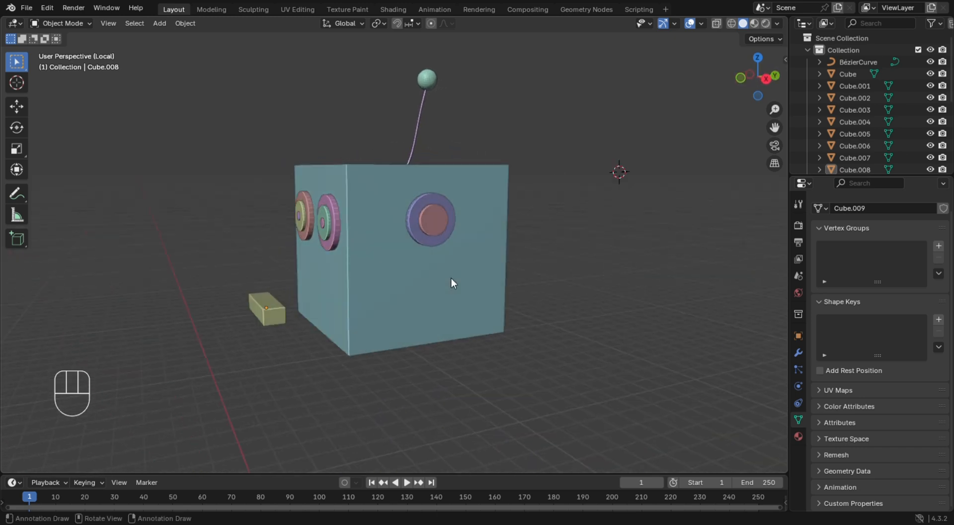
left_click(270, 320)
key("g")
key("y")
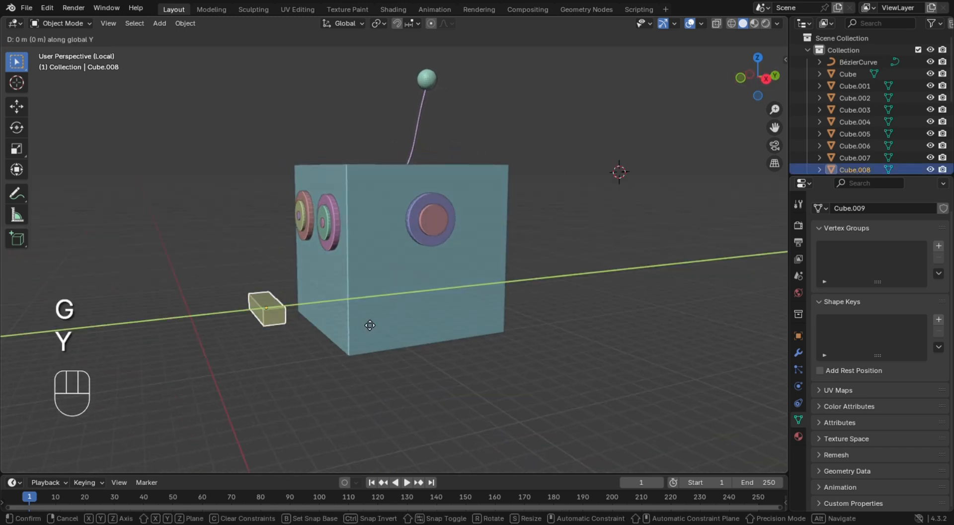
left_click(422, 316)
Leave local view to bring back the whole robot body.
middle_click_drag(488, 265, 584, 265)
key("KP_Divide")
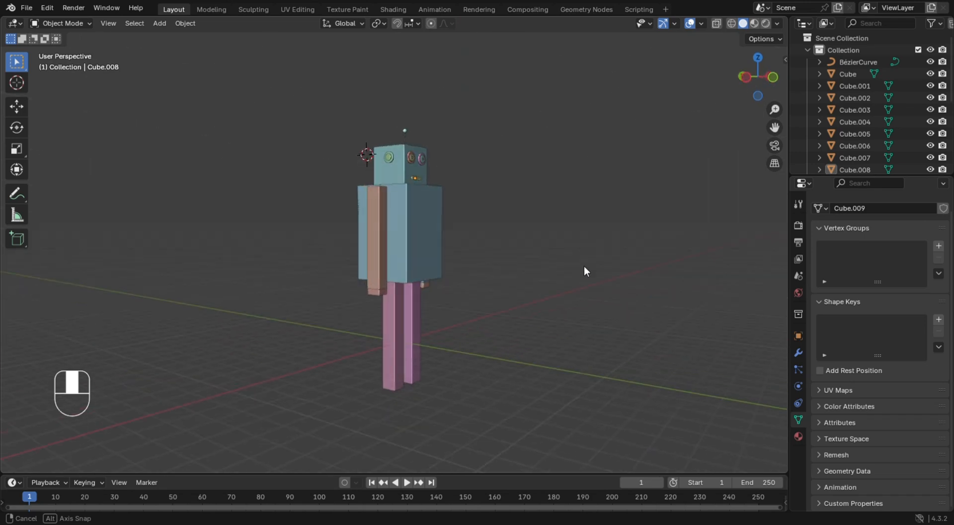
scroll(416, 347, "up", 5)
scroll(447, 391, "down", 8)
Select both legs together and shorten them slightly by scaling along Z.
middle_click_drag(462, 401, 402, 351)
left_click_drag(470, 357, 466, 358)
middle_click_drag(466, 359, 447, 373)
left_click_drag(341, 306, 463, 367)
key("s")
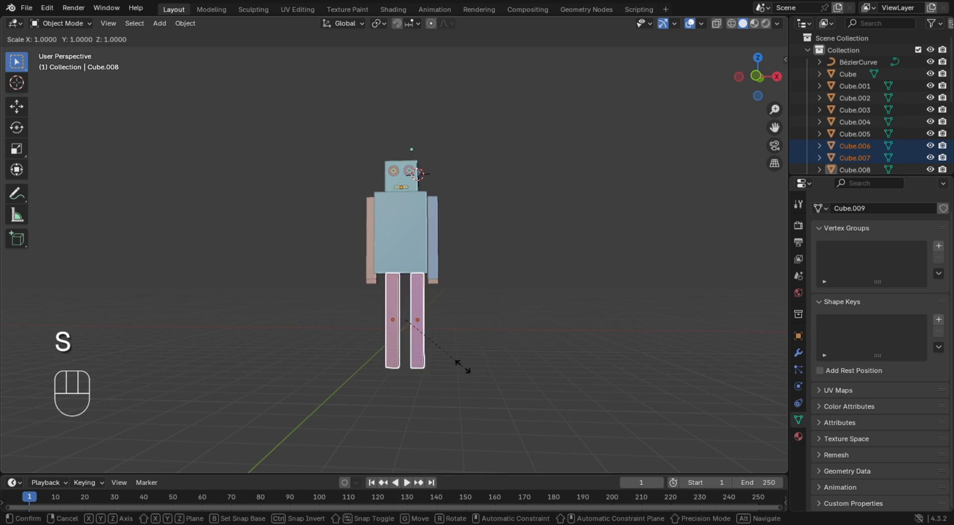
key("z")
left_click(459, 353)
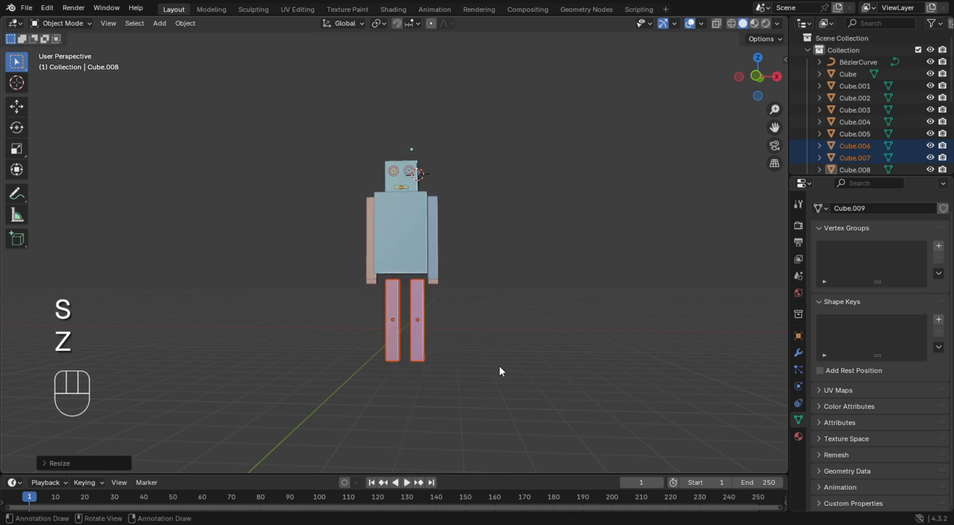
Move the shortened legs up along Z until they meet the underside of the torso, and deselect them.
key("g")
key("z")
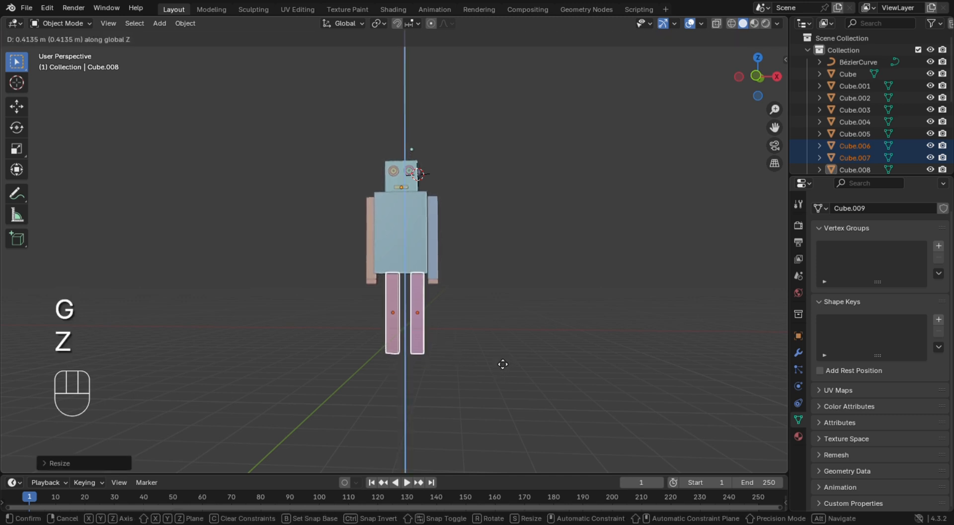
left_click(494, 342)
left_click(483, 288)
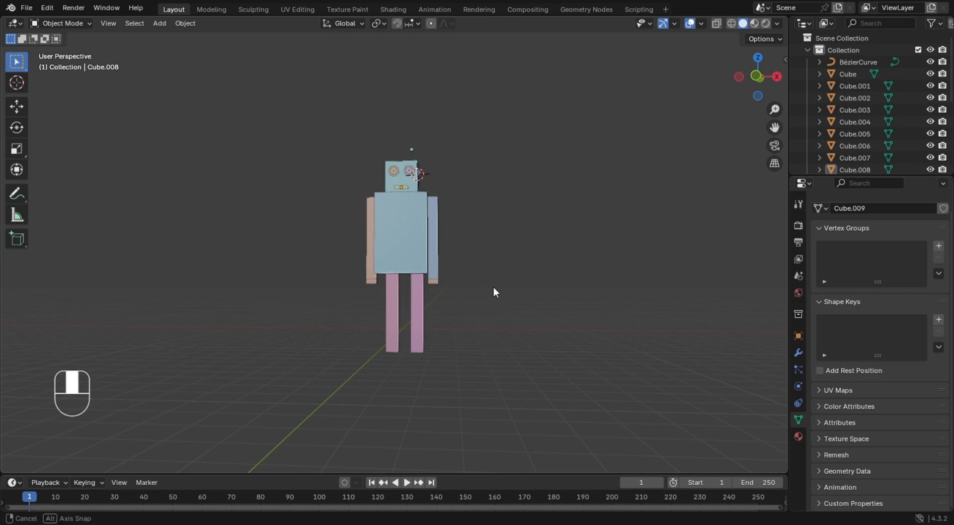
middle_click_drag(493, 287, 424, 259)
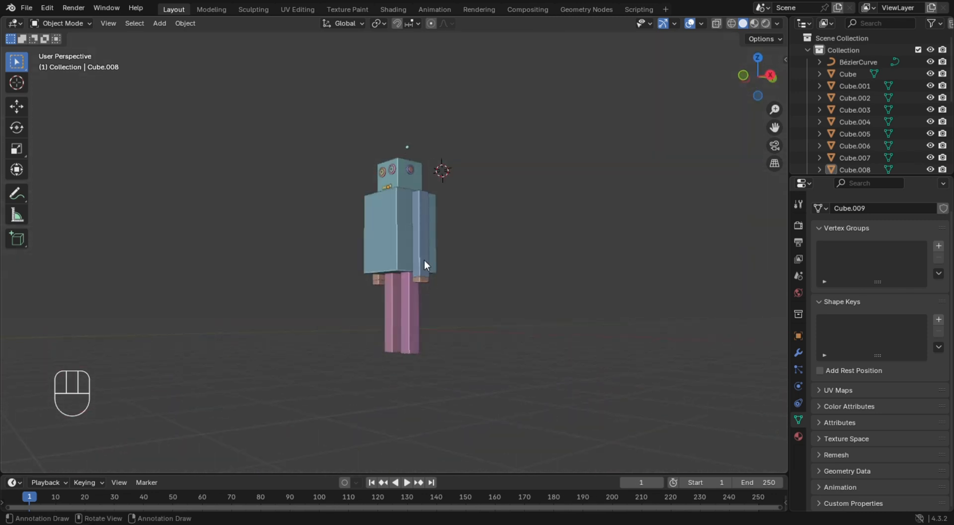
scroll(392, 150, "up", 5)
middle_click_drag(391, 124, 478, 201)
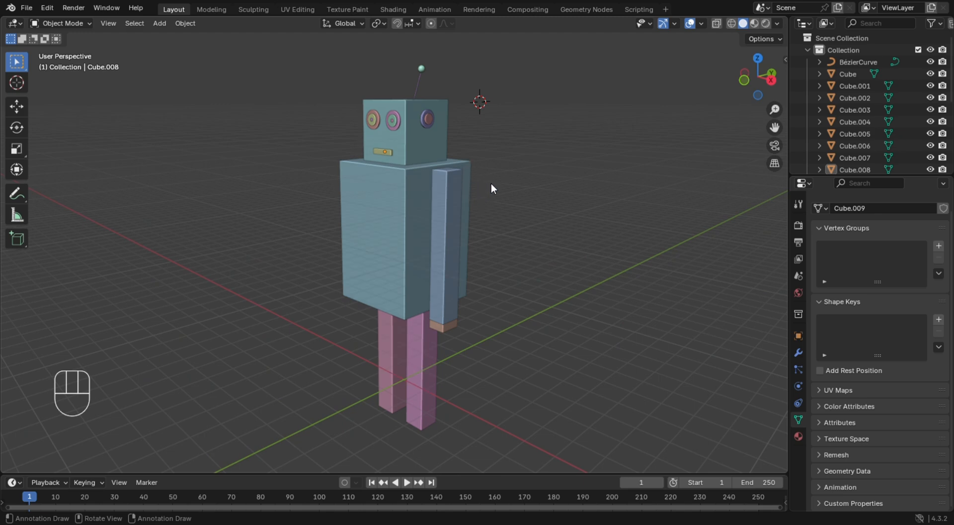
middle_click_drag(543, 218, 488, 208)
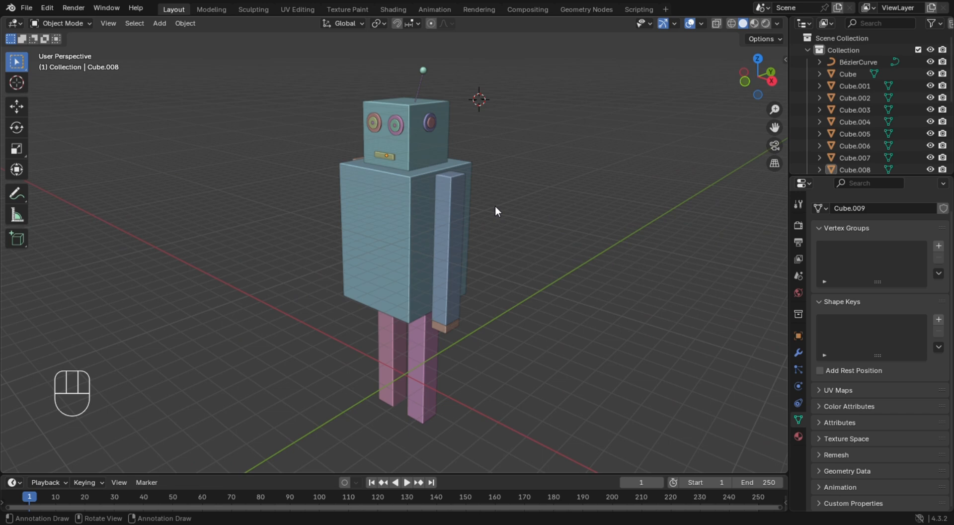
middle_click_drag(490, 210, 513, 213)
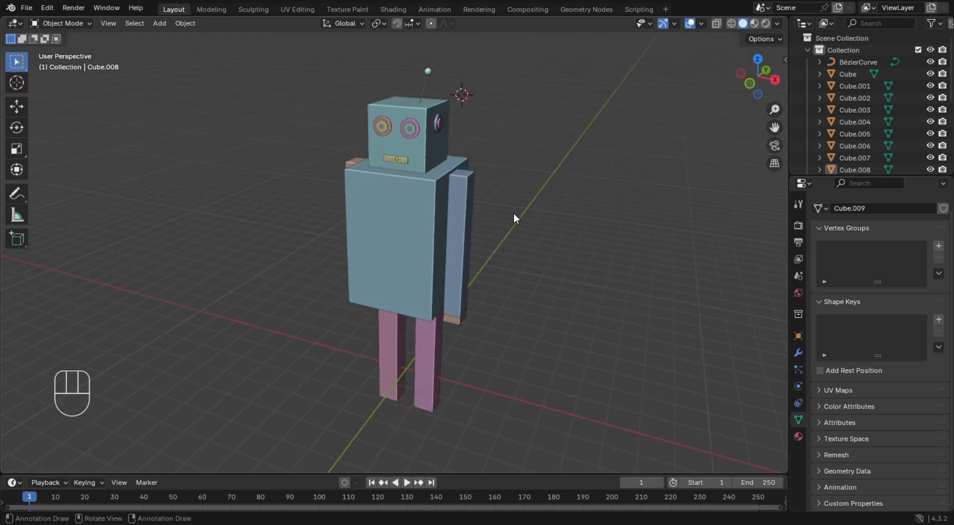